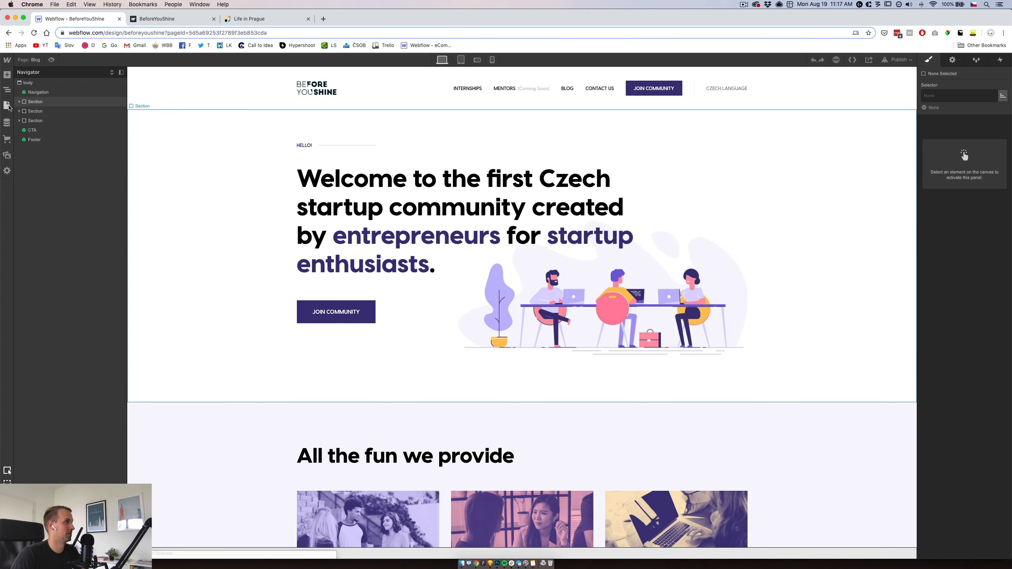
- Delete the Services Wrap block with the "All the fun we provide" heading and its three service cards from the violet section
click(36, 121)
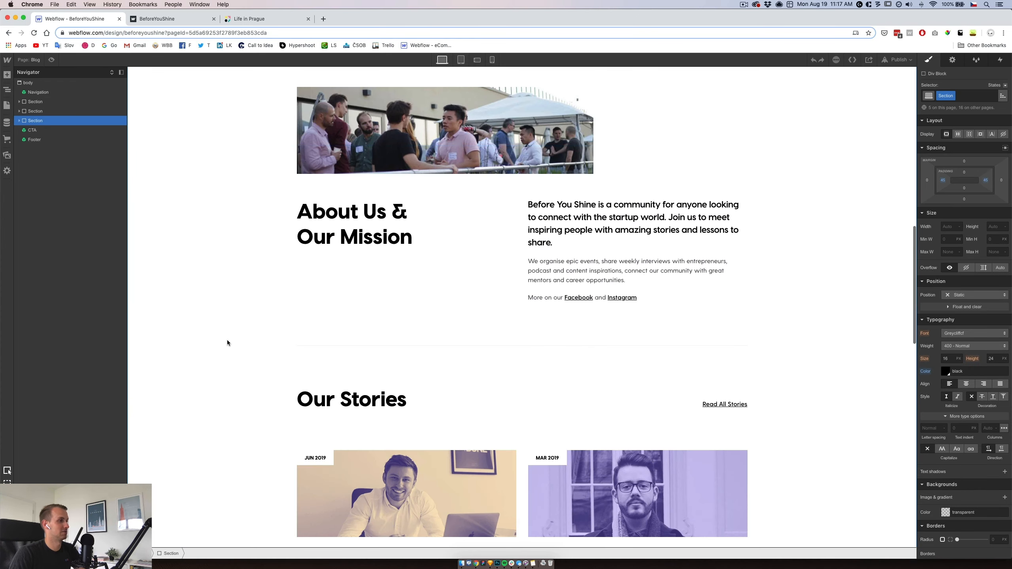
scroll(236, 338, up, 6)
click(267, 285)
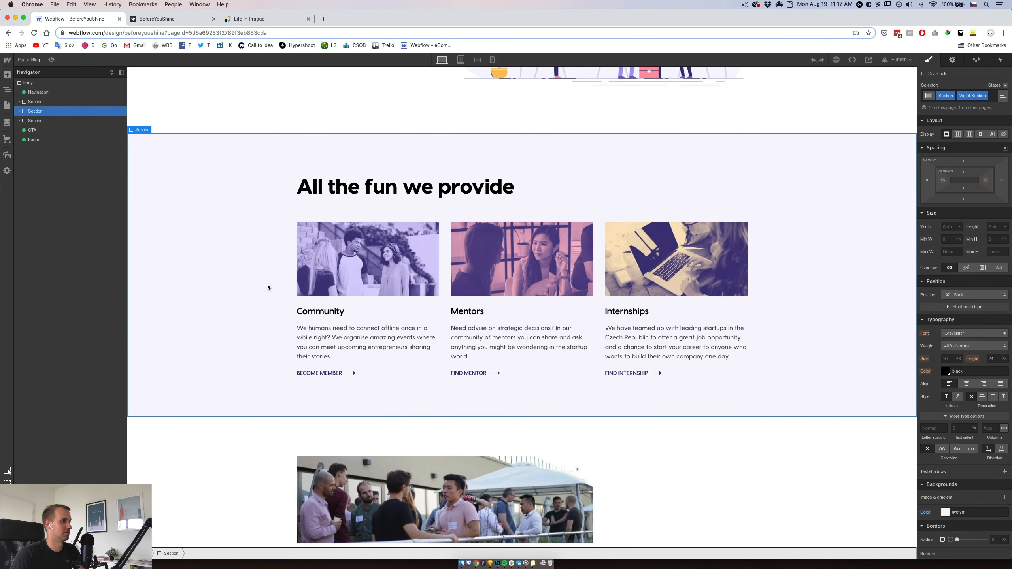
click(460, 216)
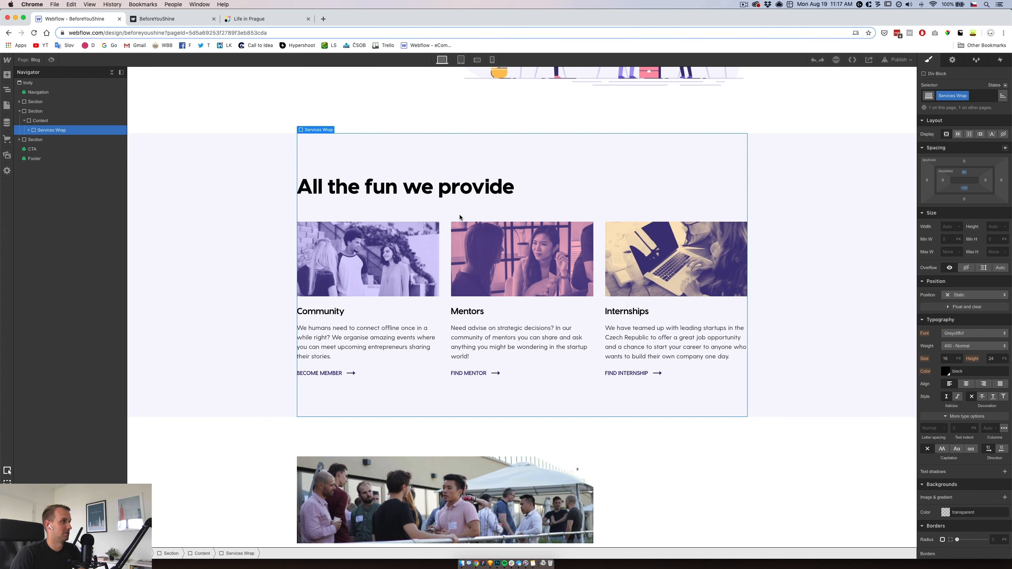
click(29, 130)
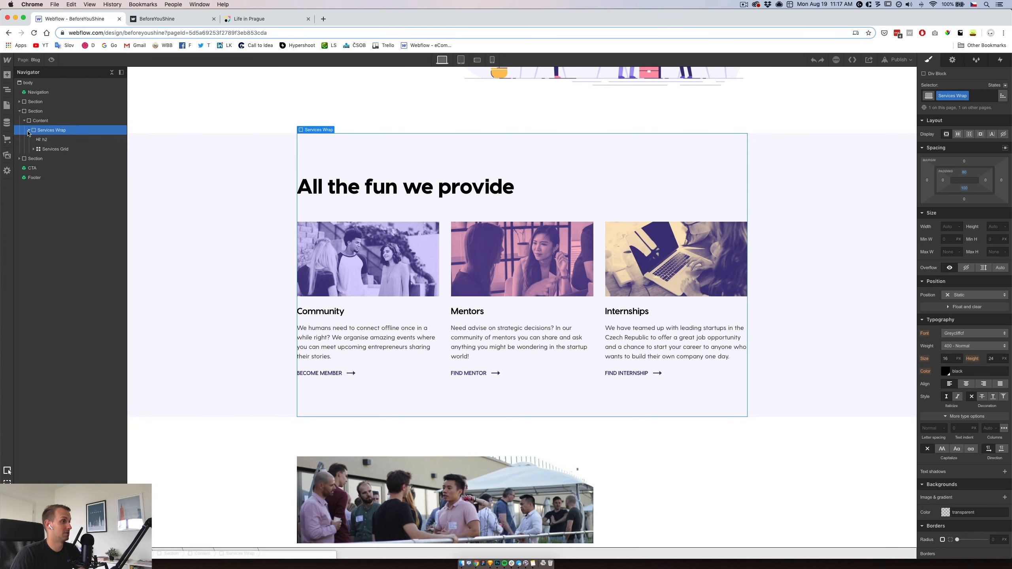
key(Delete)
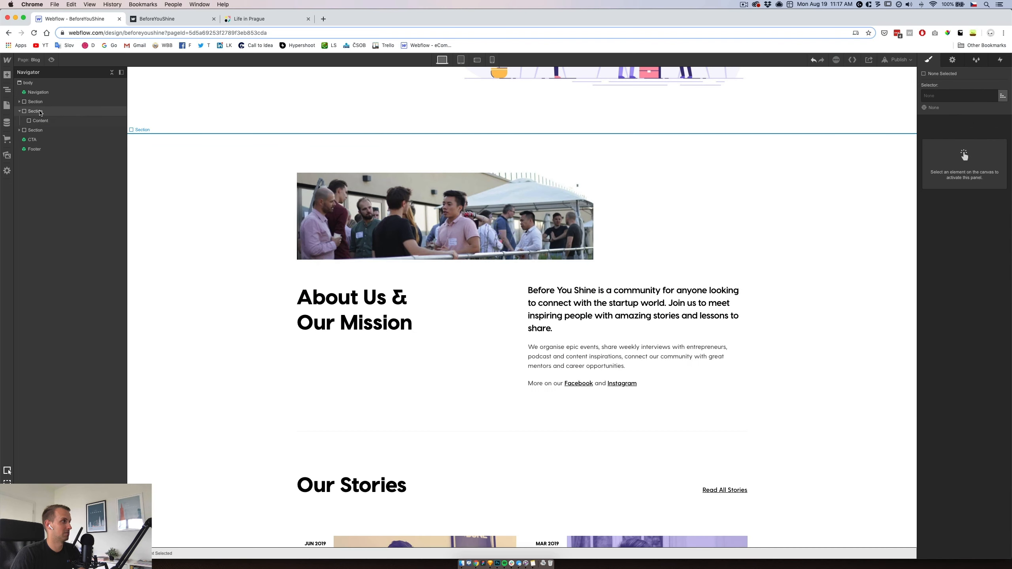
- Delete the About Us grid and the divider below it from the section above the CTA
click(40, 112)
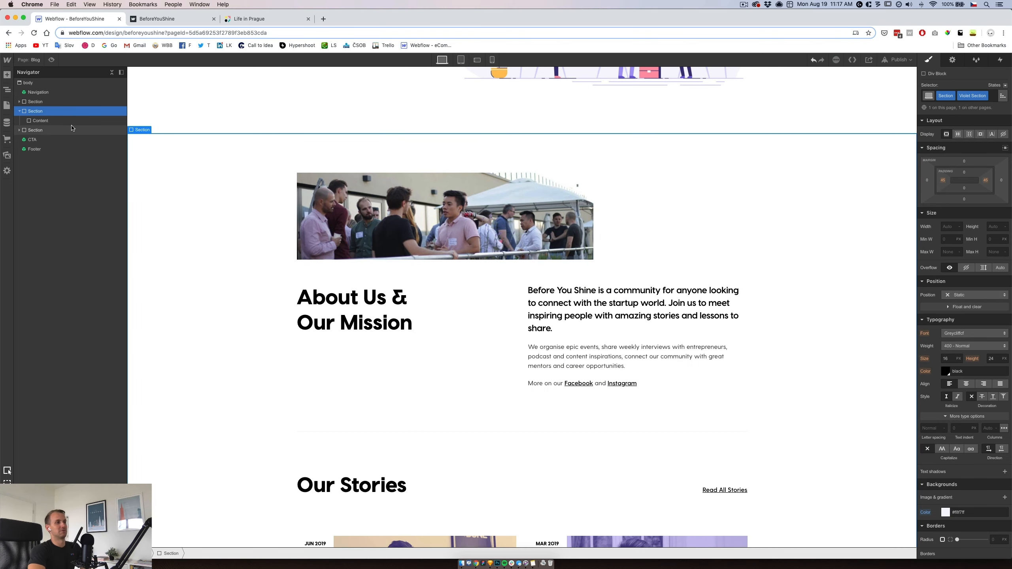
click(447, 288)
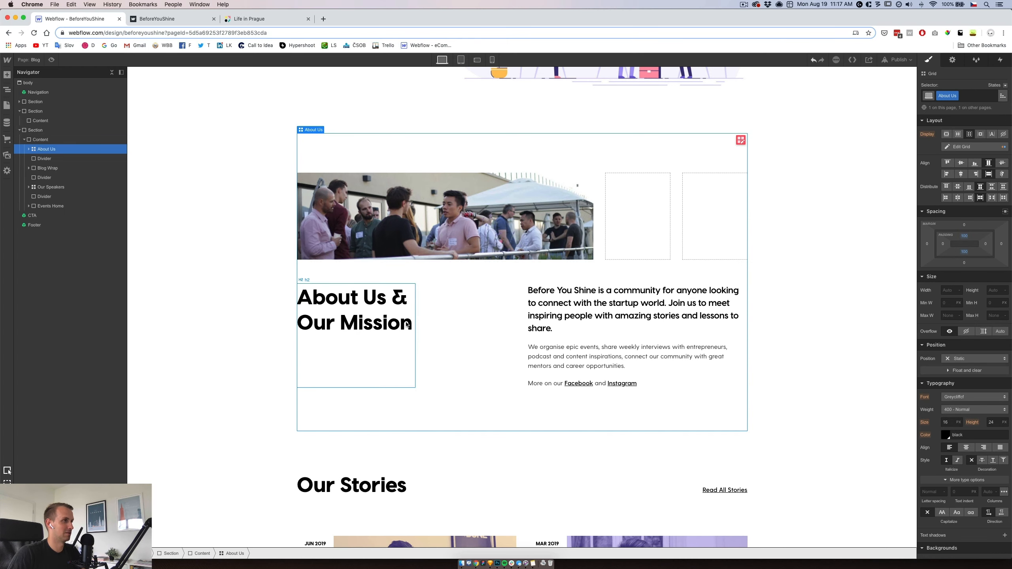
key(Delete)
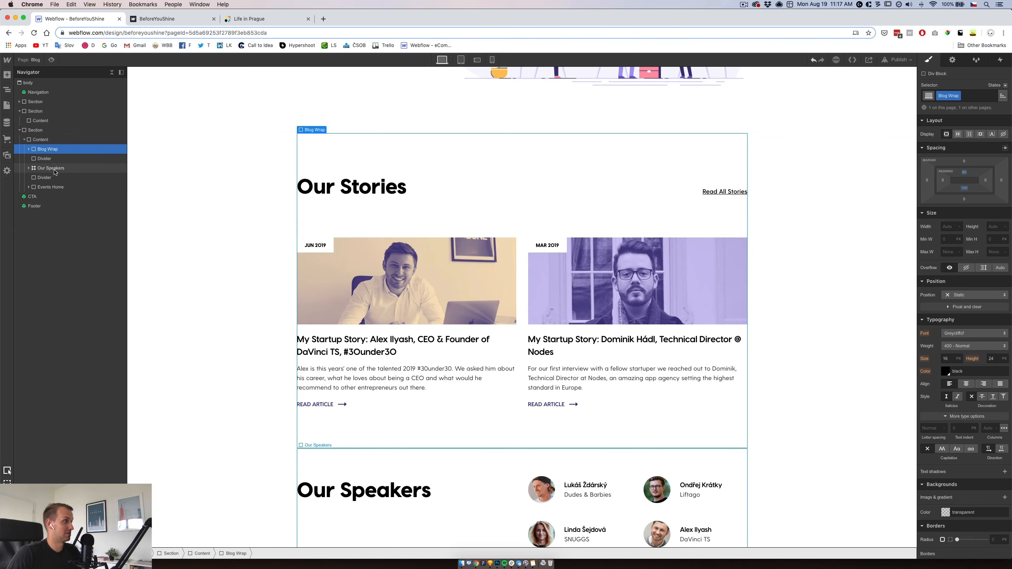
- Delete the Our Speakers grid, the Events Home block and the divider between them
click(44, 158)
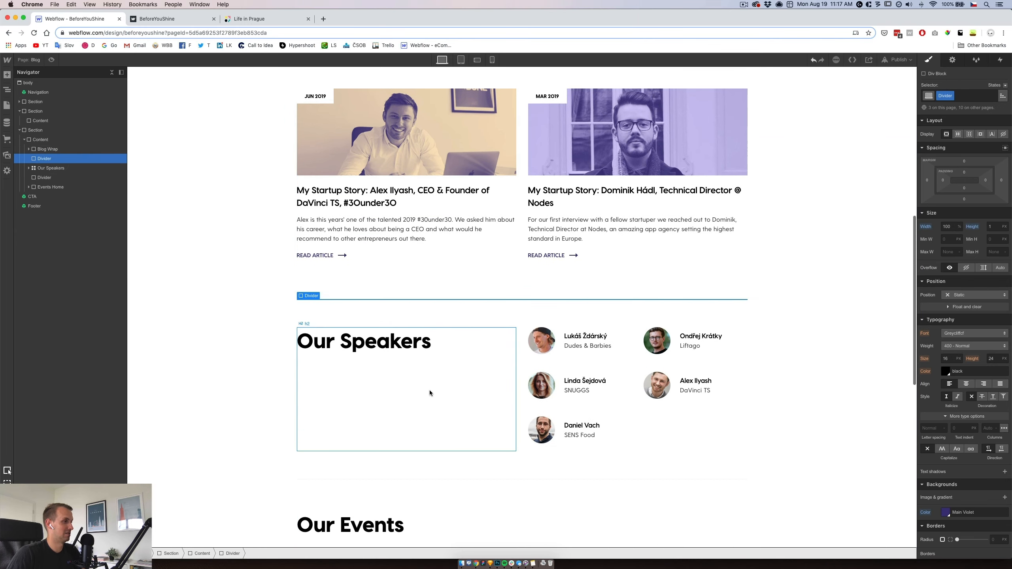
click(488, 383)
click(54, 171)
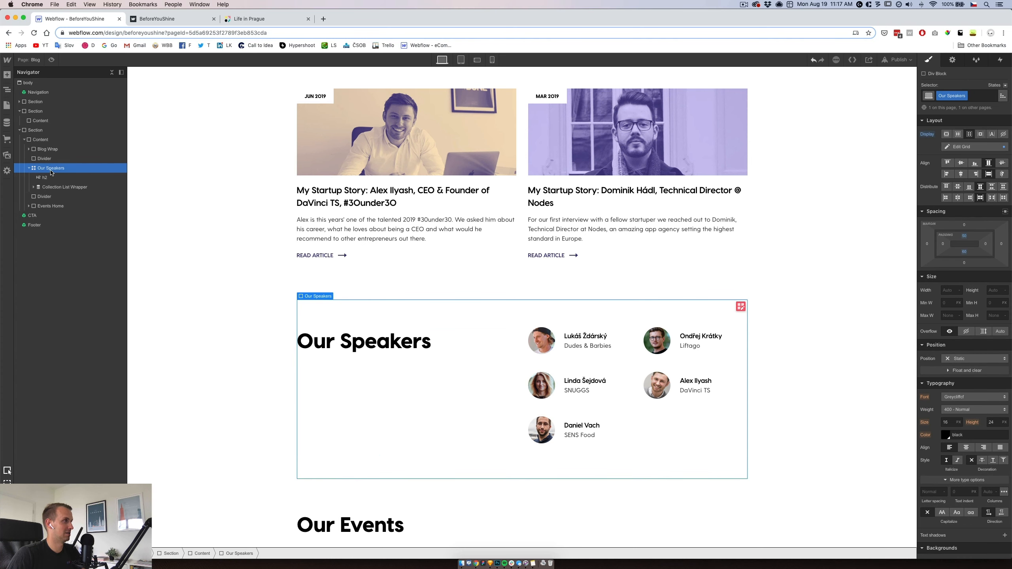
key(Delete)
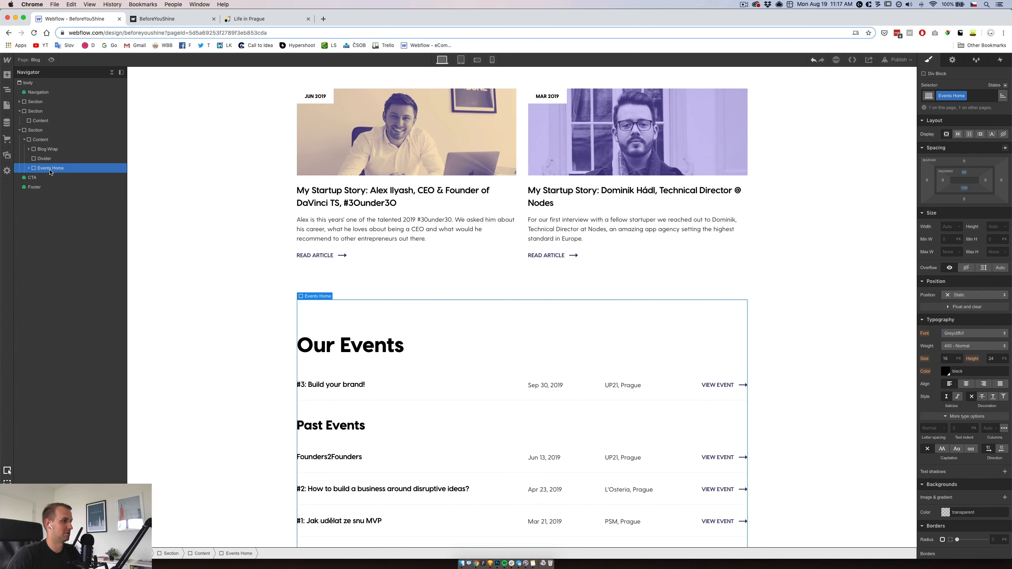
key(Delete)
- Change the hero label to "WELCOME TO OUR BLOG" and shorten the main heading to "Welcome to the first Czech startup community created."
scroll(254, 302, up, 3)
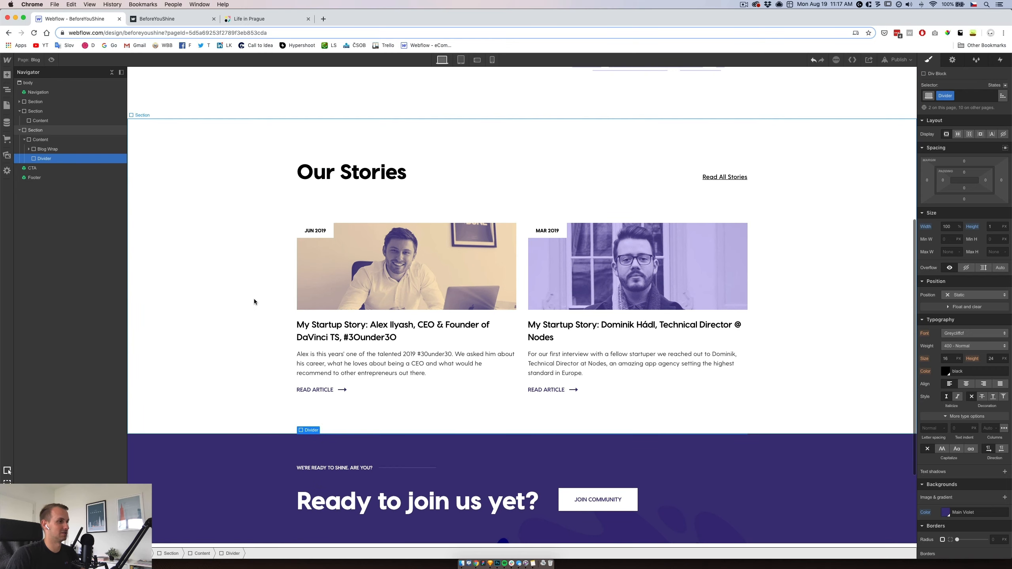
scroll(254, 301, up, 3)
scroll(309, 346, up, 4)
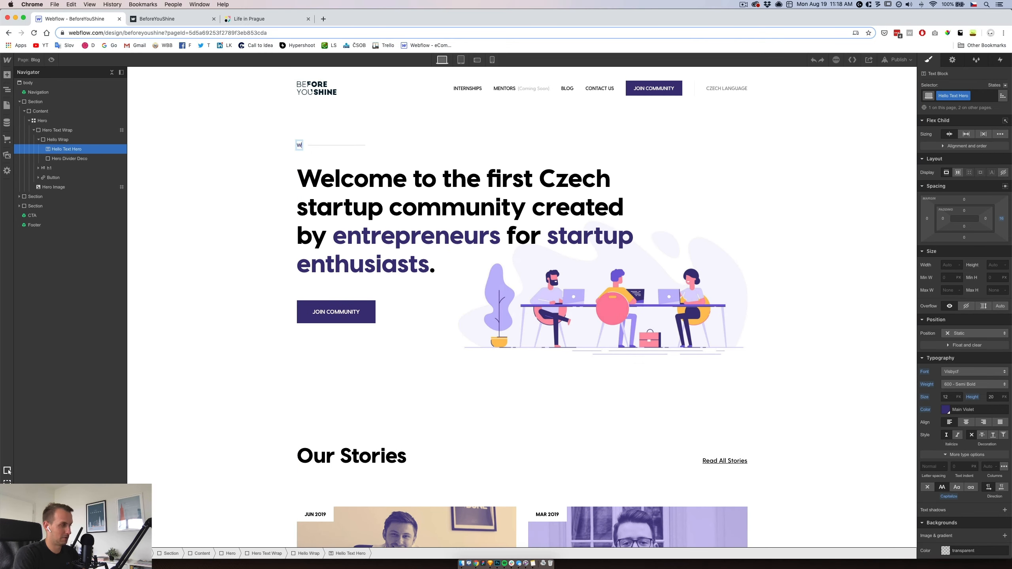
text(ELCO)
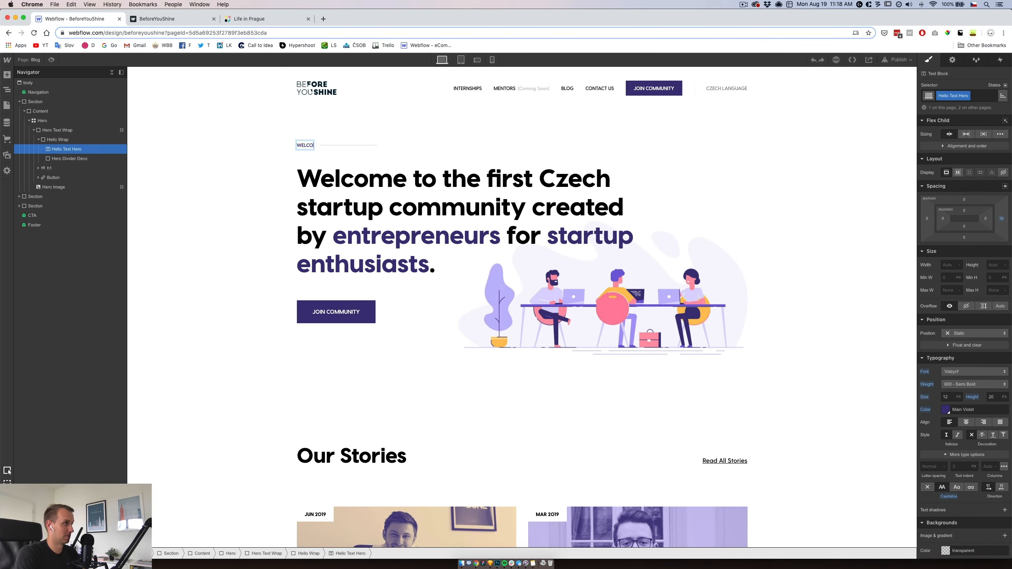
text(ME TO OUR BLOG)
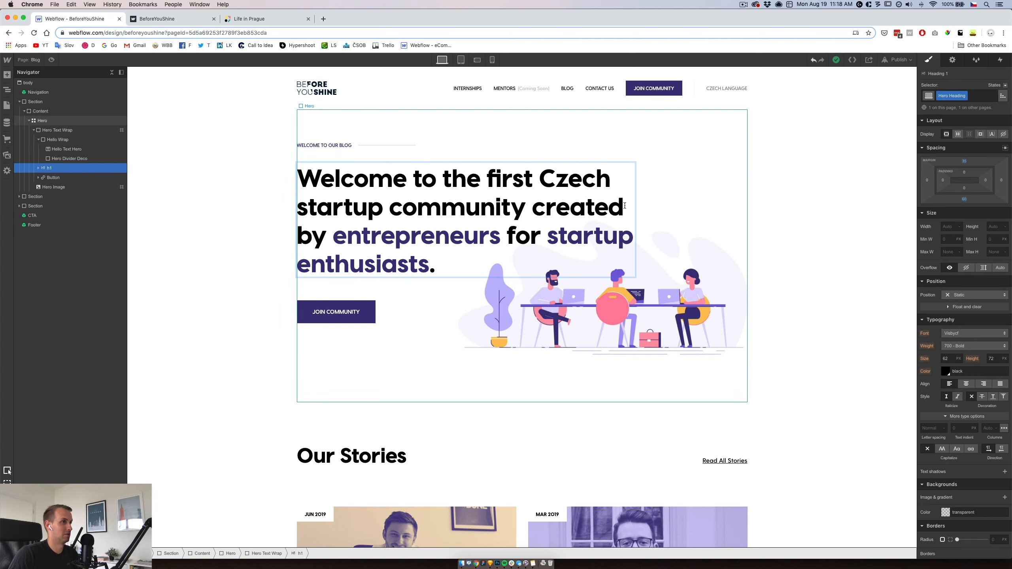
drag(624, 205, 430, 265)
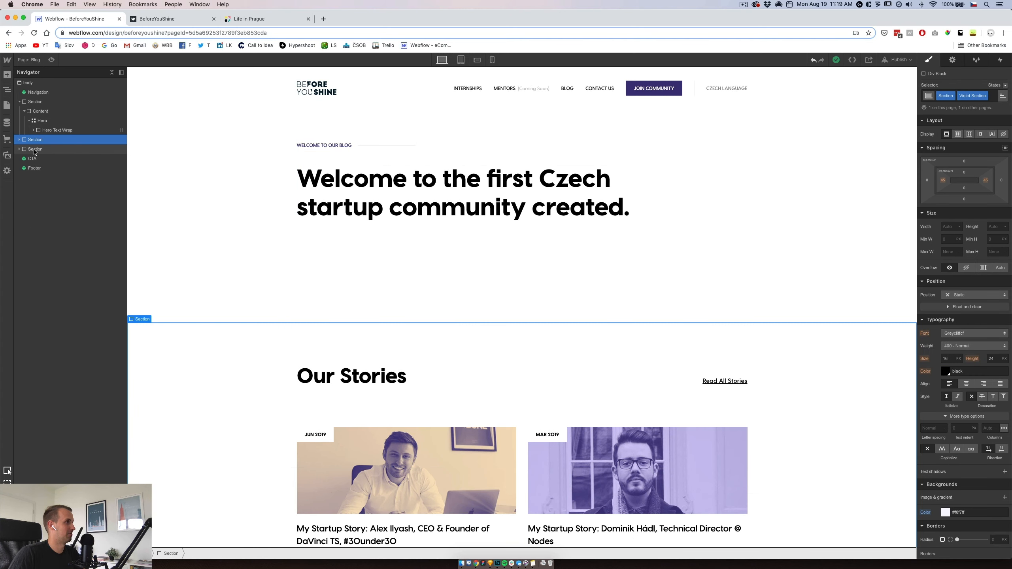
- Expand the Our Stories section down to its Collection List Wrapper and select the Blog Post Home Grid inside it
click(35, 150)
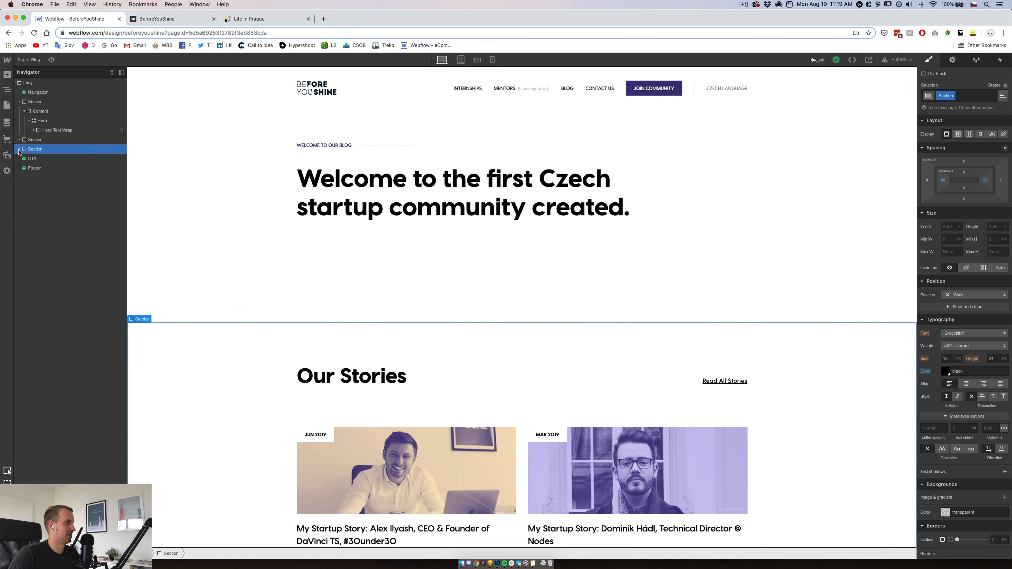
click(19, 149)
click(24, 111)
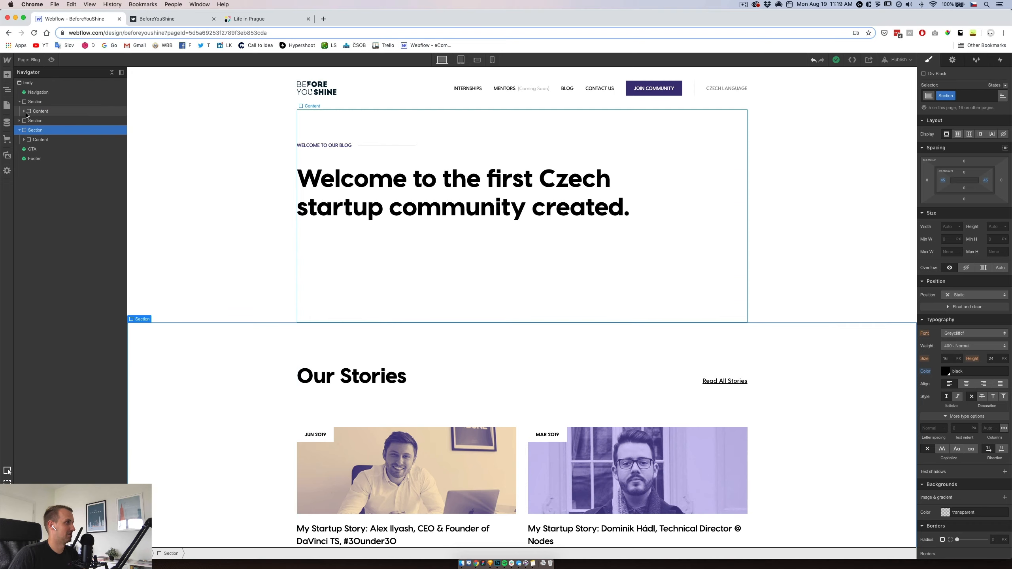
click(24, 111)
click(24, 149)
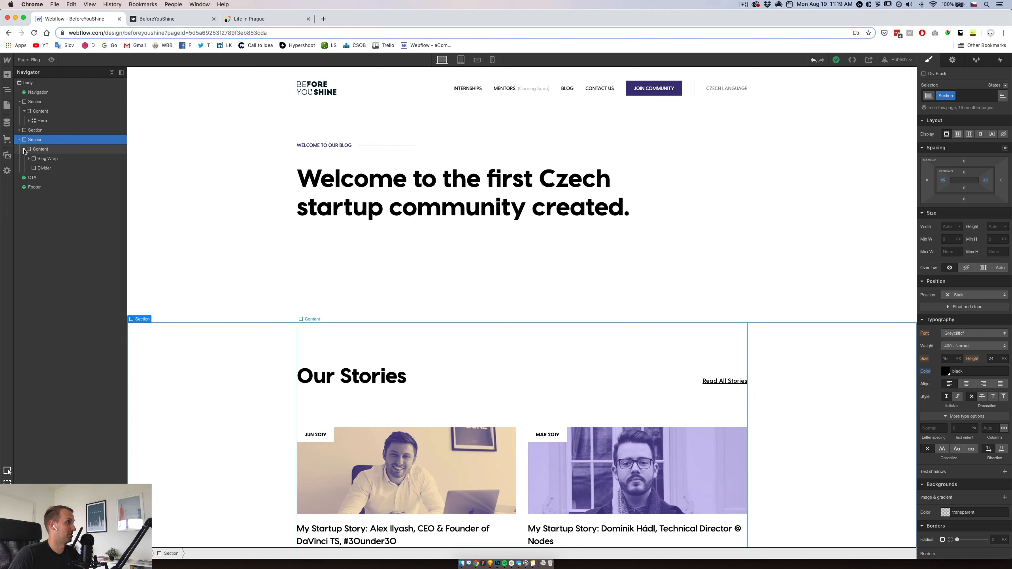
click(48, 159)
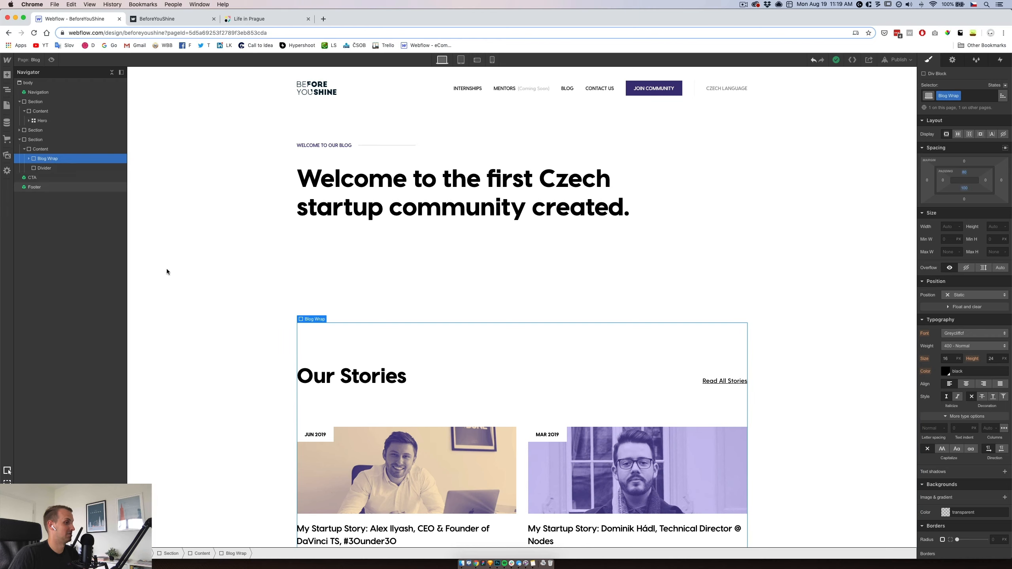
click(29, 159)
click(53, 168)
click(34, 168)
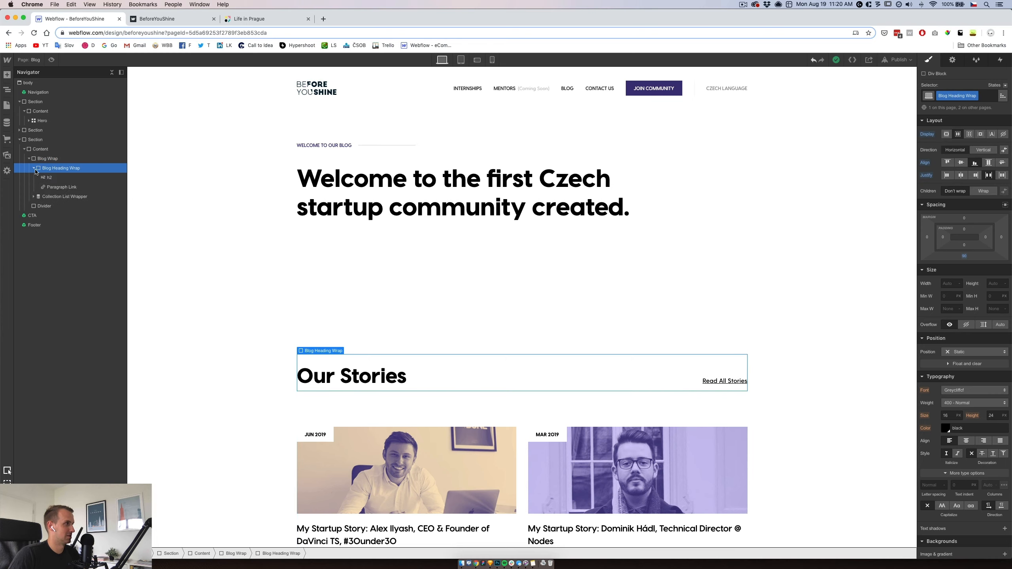
click(34, 168)
click(44, 178)
click(34, 178)
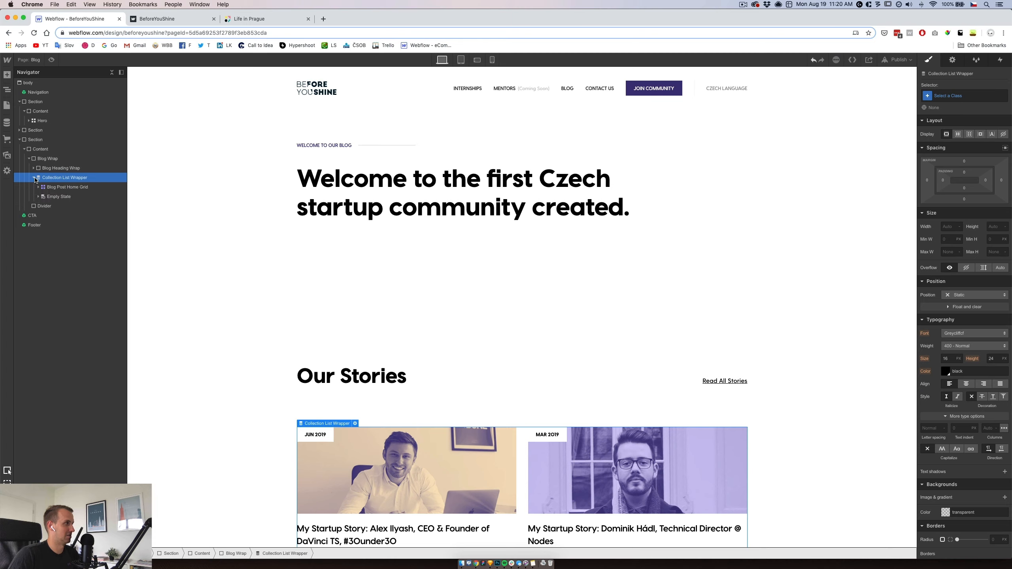
click(80, 187)
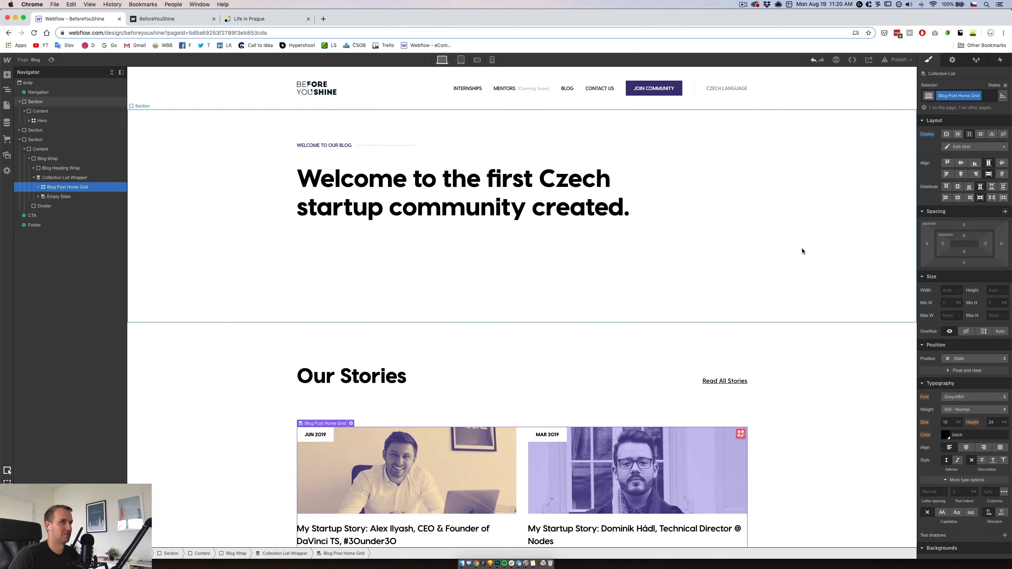
- Duplicate the Blog Post Home Grid class under the name "Blog Home Grid"
click(979, 96)
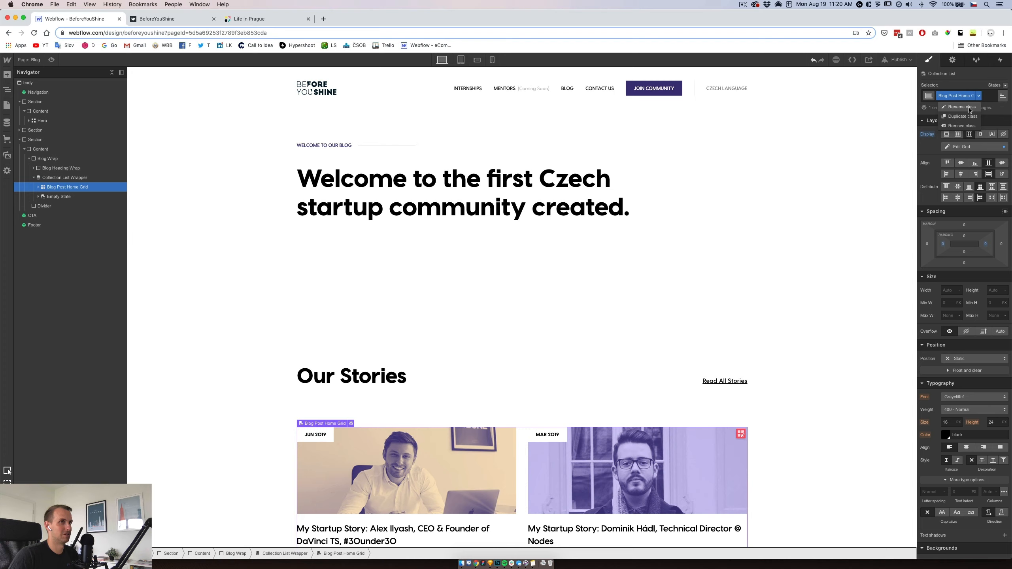
click(962, 116)
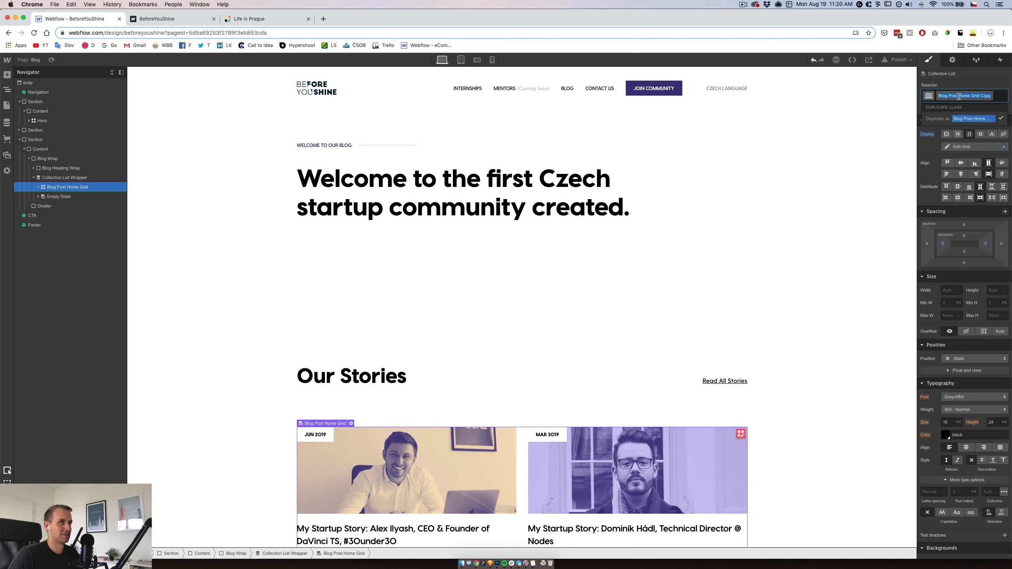
double_click(952, 96)
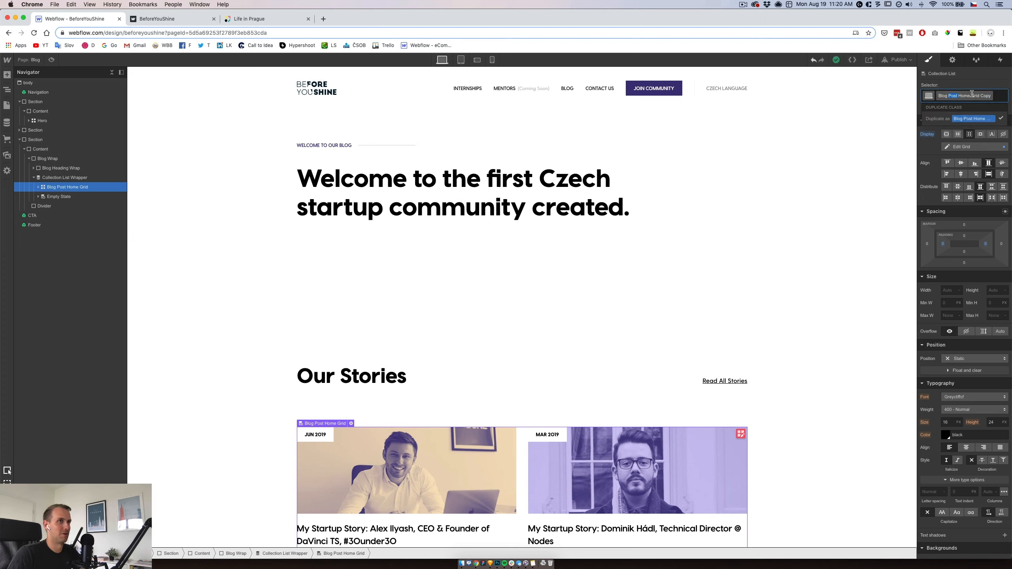
key(BackSpace)
key(BackSpace)
key(Return)
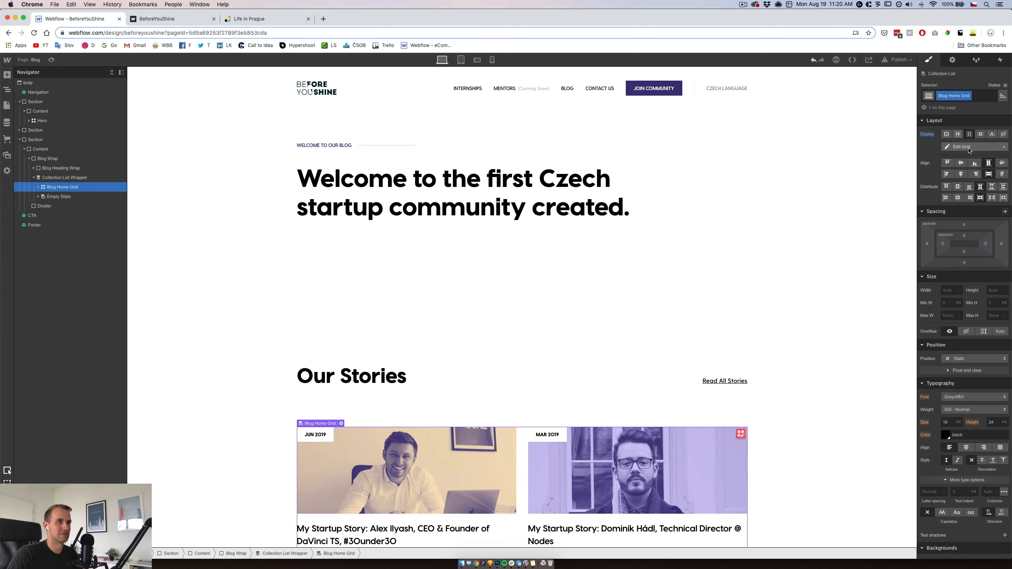
- Add a third 1fr column to the Blog Home Grid and finish editing the grid
click(970, 148)
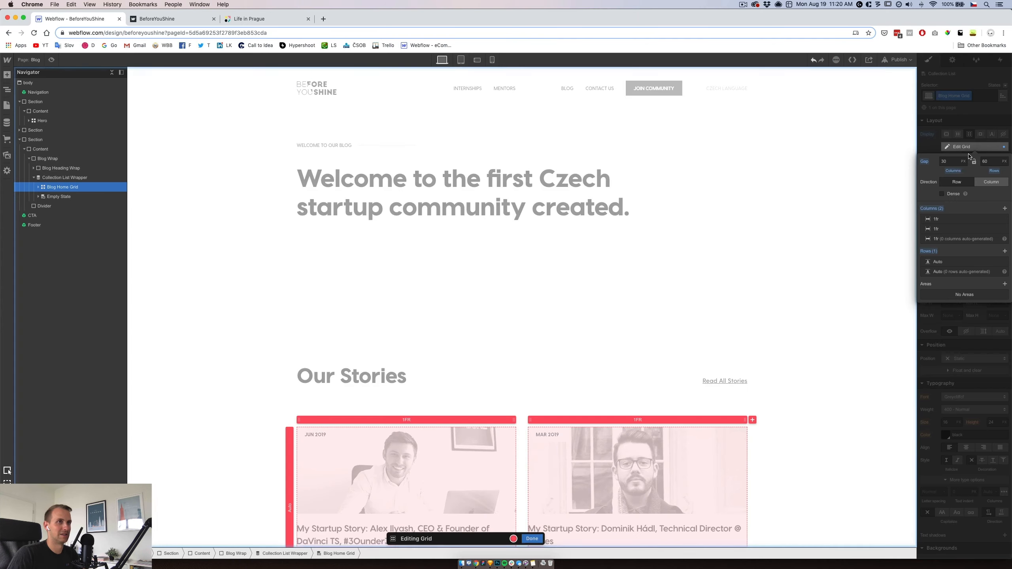
click(1005, 209)
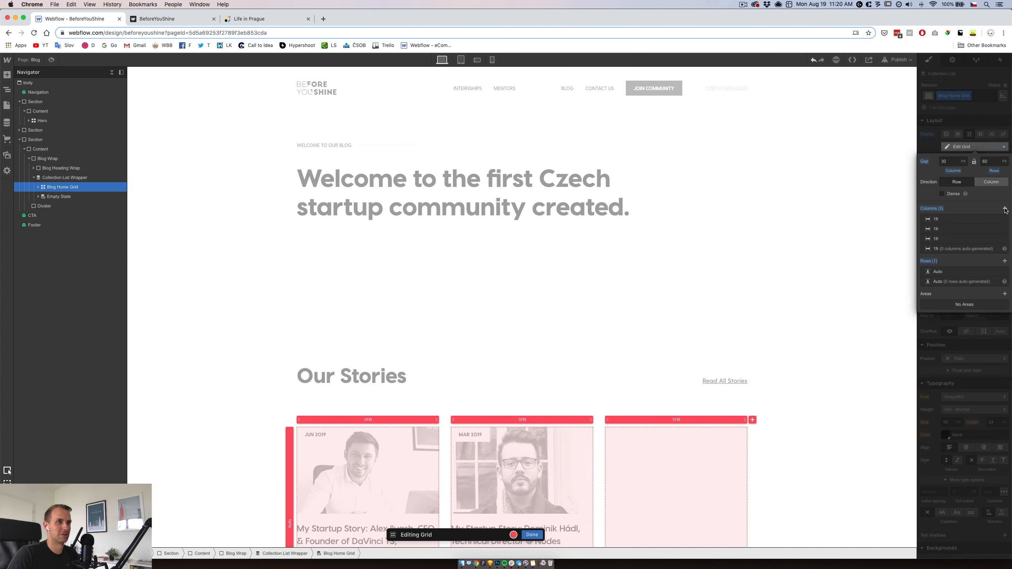
click(540, 533)
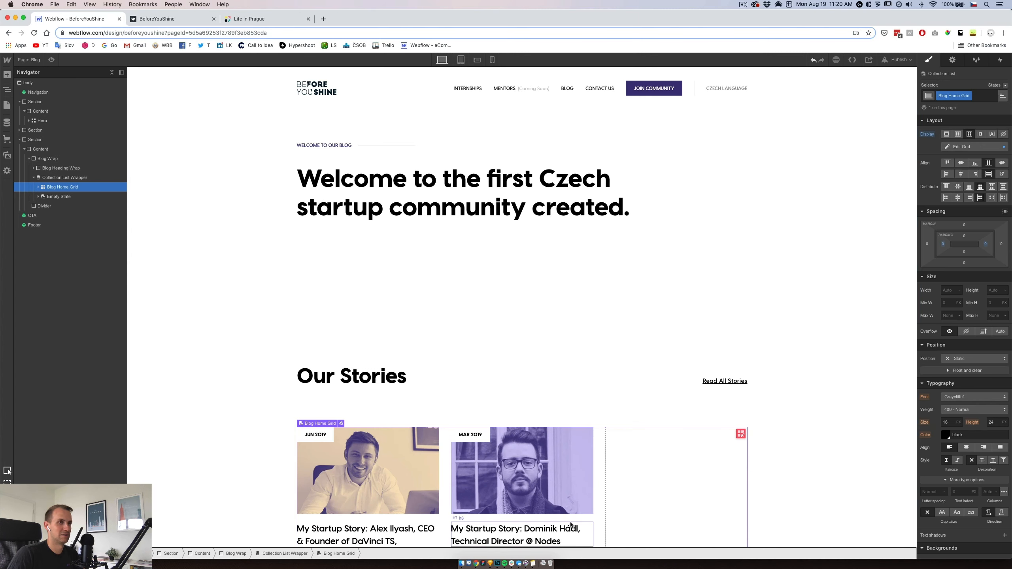
- Turn off the item limit of the Blog Posts collection list and look over the resulting post grid
click(952, 60)
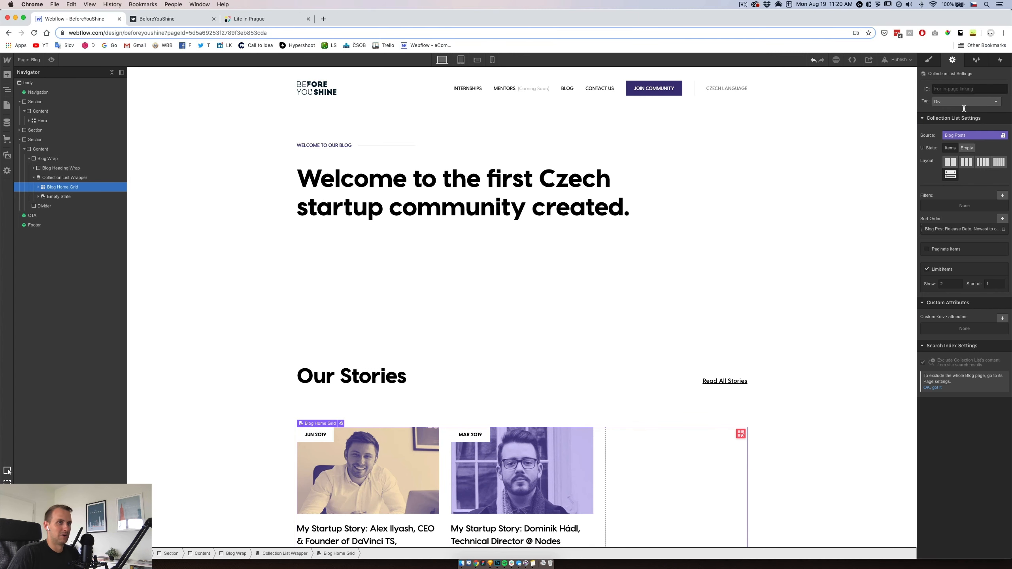
click(927, 270)
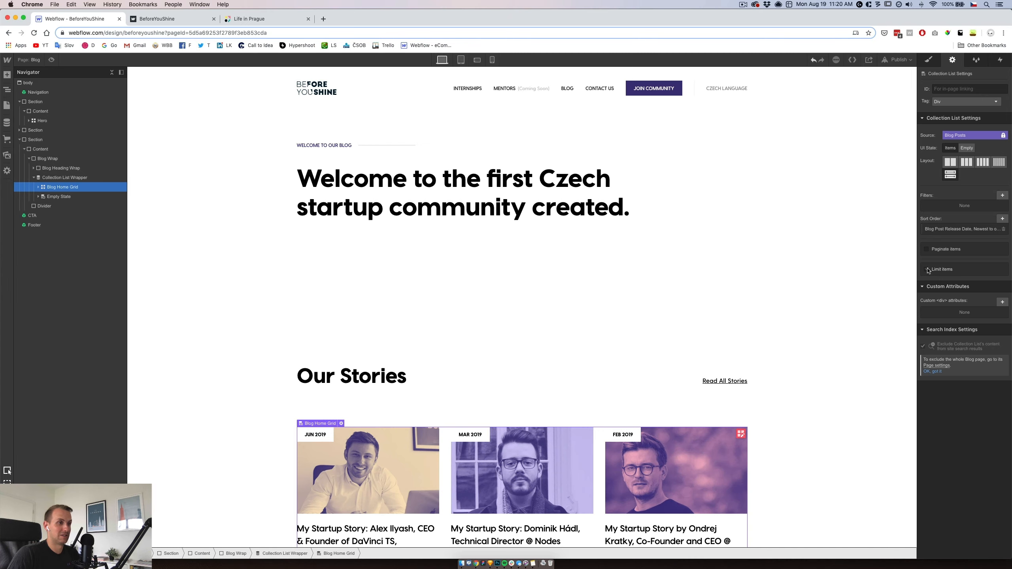
scroll(577, 458, down, 10)
scroll(633, 426, up, 10)
- Delete the Read All Stories link beside the Our Stories heading, and collapse the Blog Wrap structure
click(716, 382)
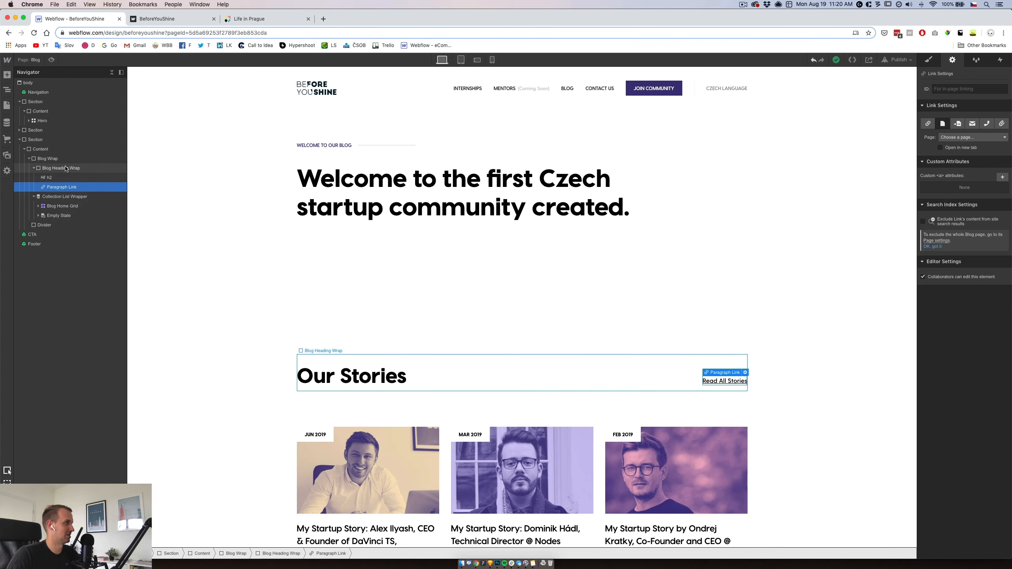
key(Delete)
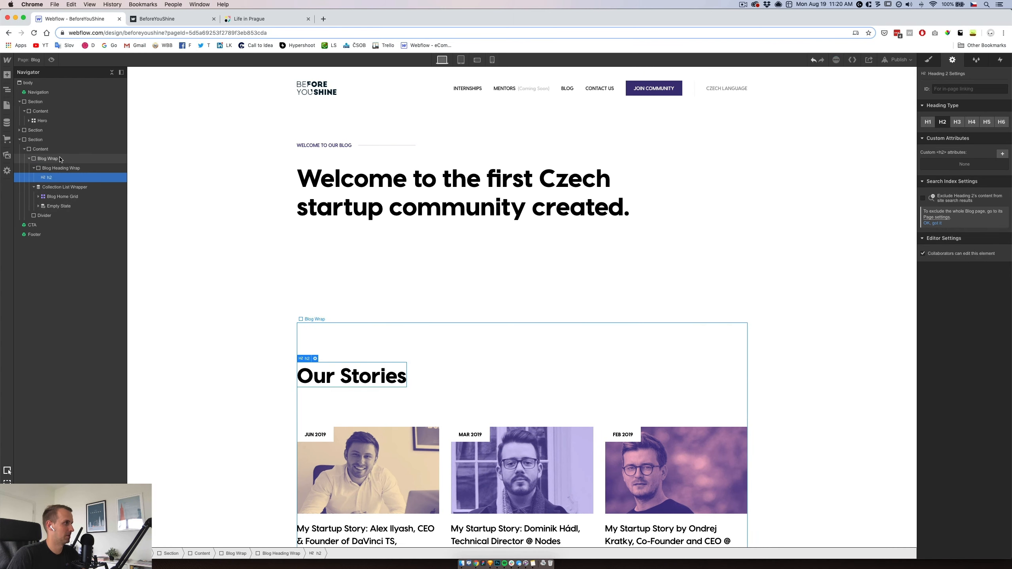
click(59, 158)
click(29, 159)
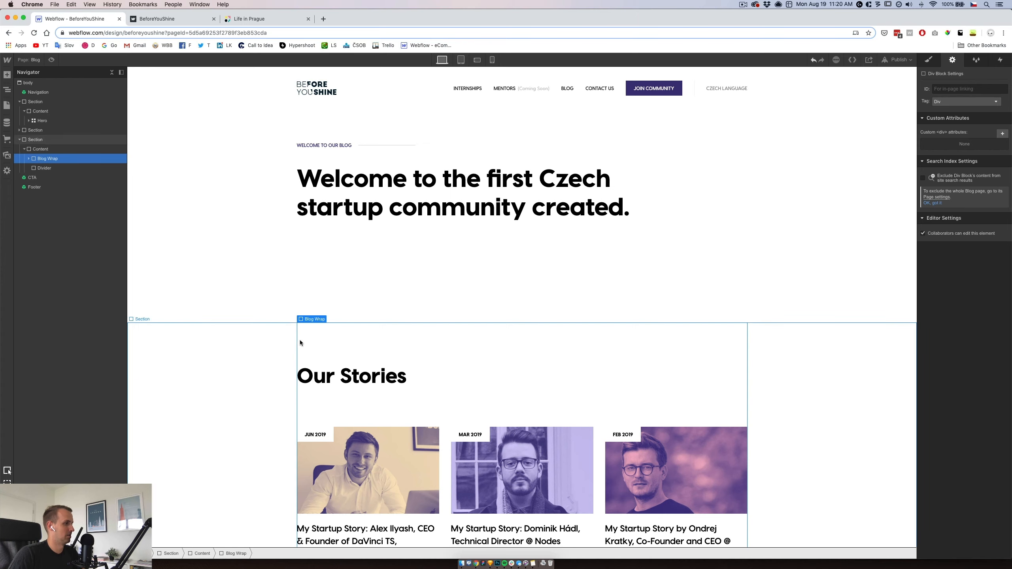
- Add a div block inside the empty Content container of the second section and expand it in the page structure
scroll(410, 375, down, 10)
scroll(466, 446, up, 10)
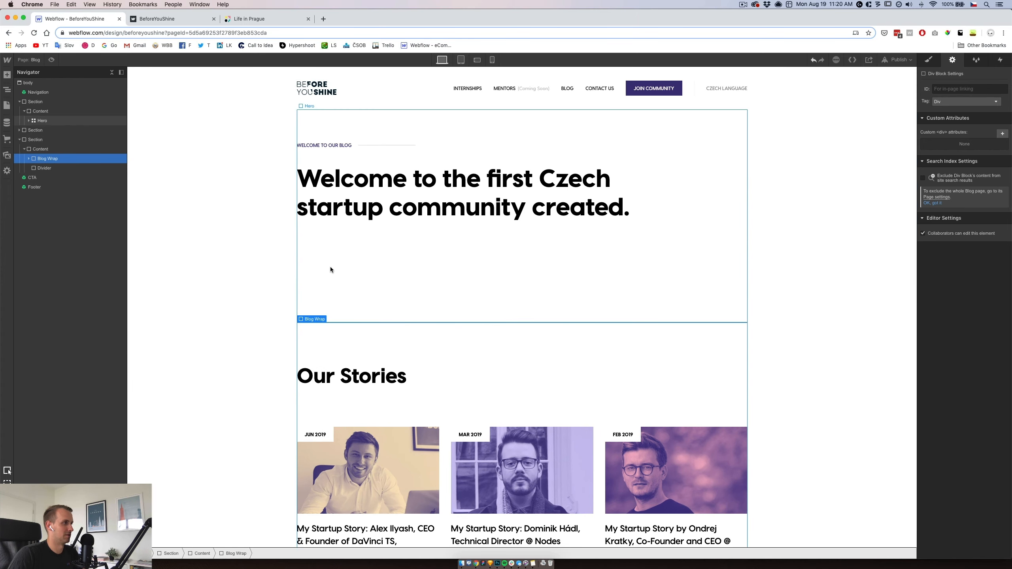
click(19, 130)
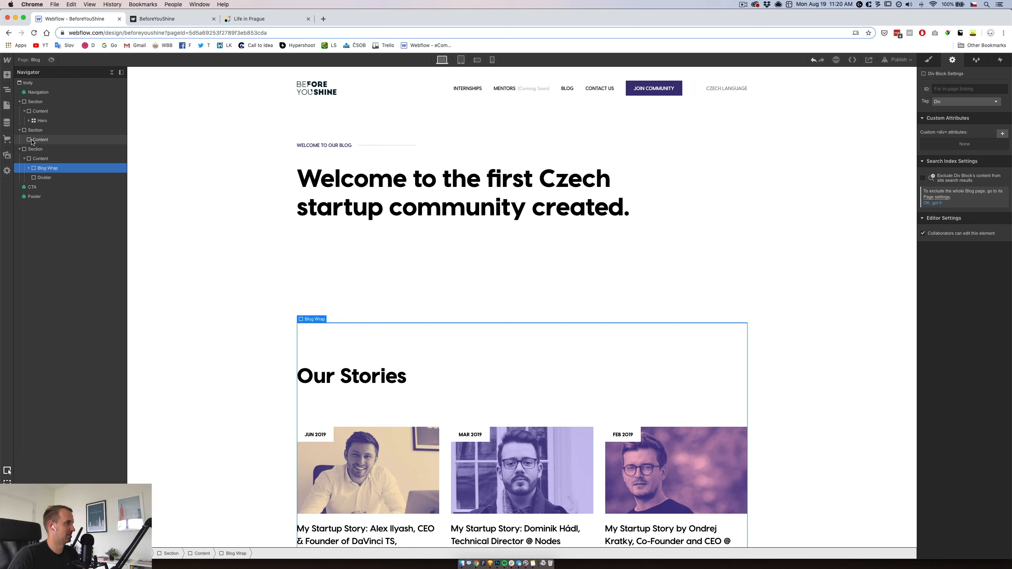
click(32, 140)
click(7, 75)
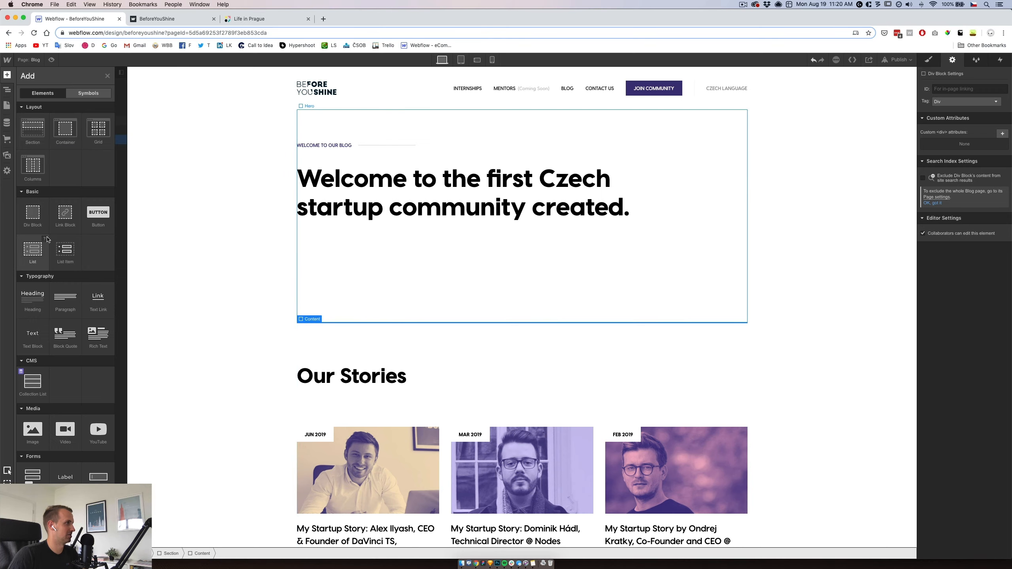
click(33, 213)
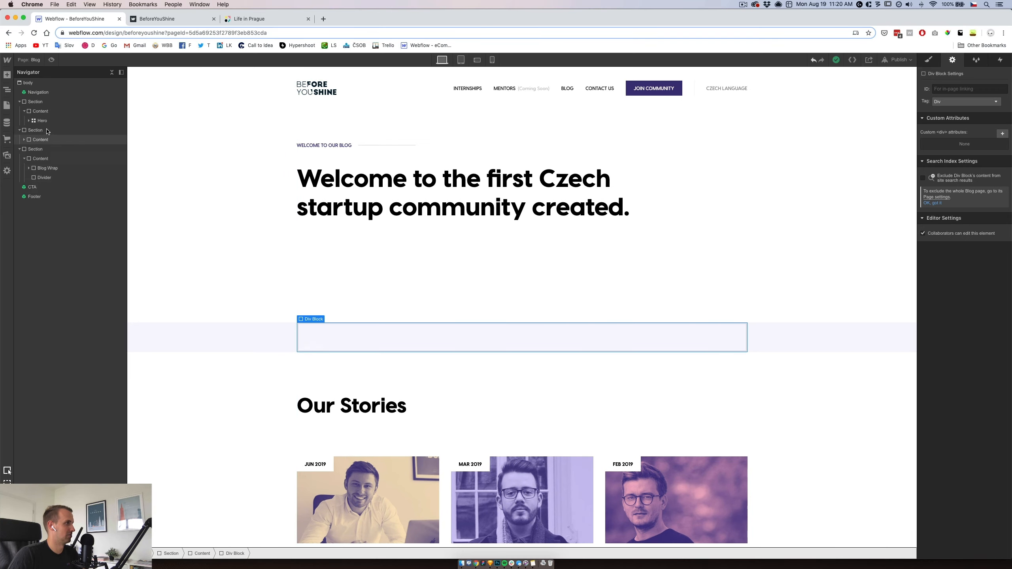
click(26, 140)
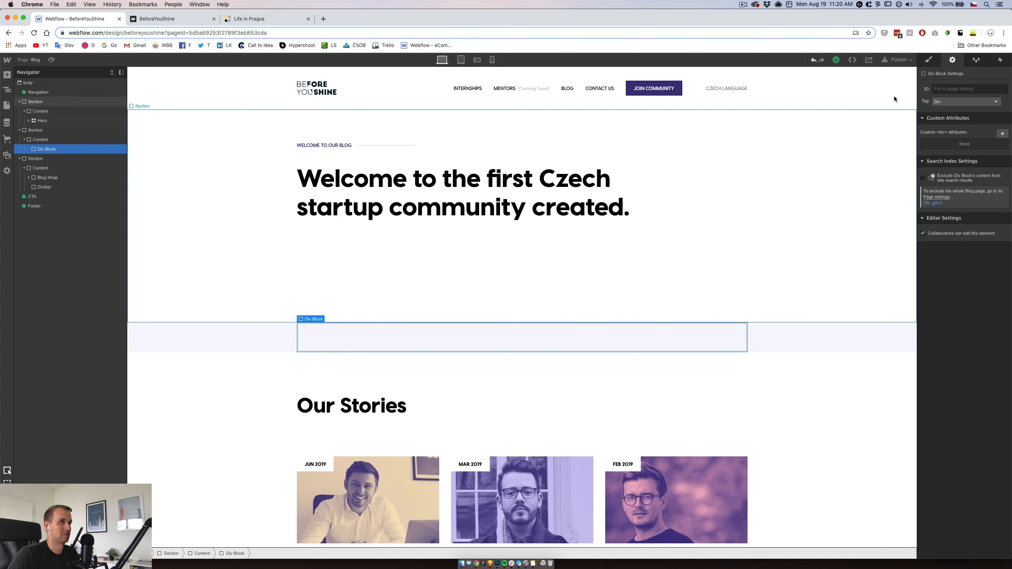
- Give the new div block the class "Blog Home Quote Wrap"
click(930, 59)
text(Qu)
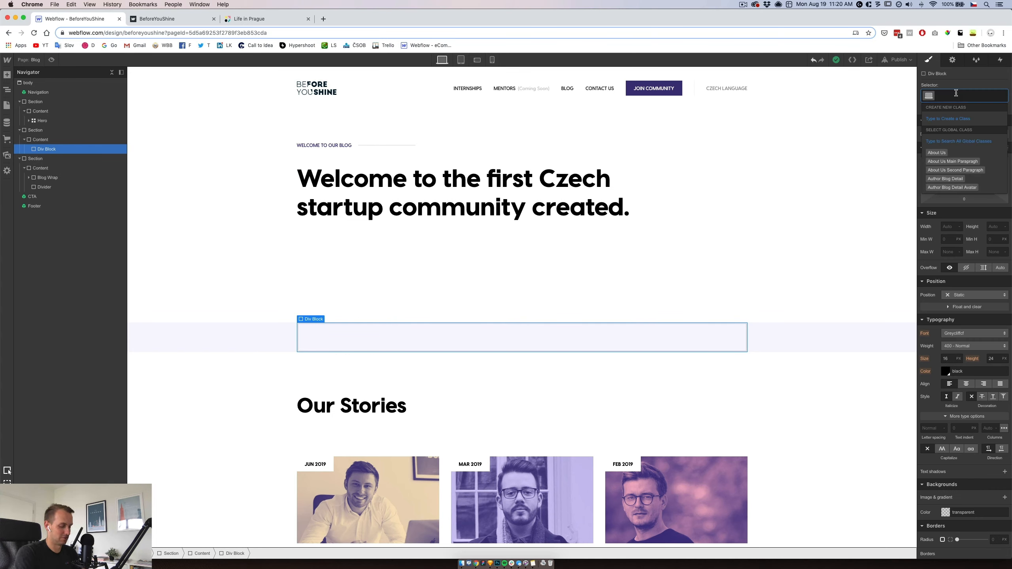
text(ote)
key(BackSpace)
key(BackSpace)
key(BackSpace)
key(BackSpace)
key(BackSpace)
text(Bl)
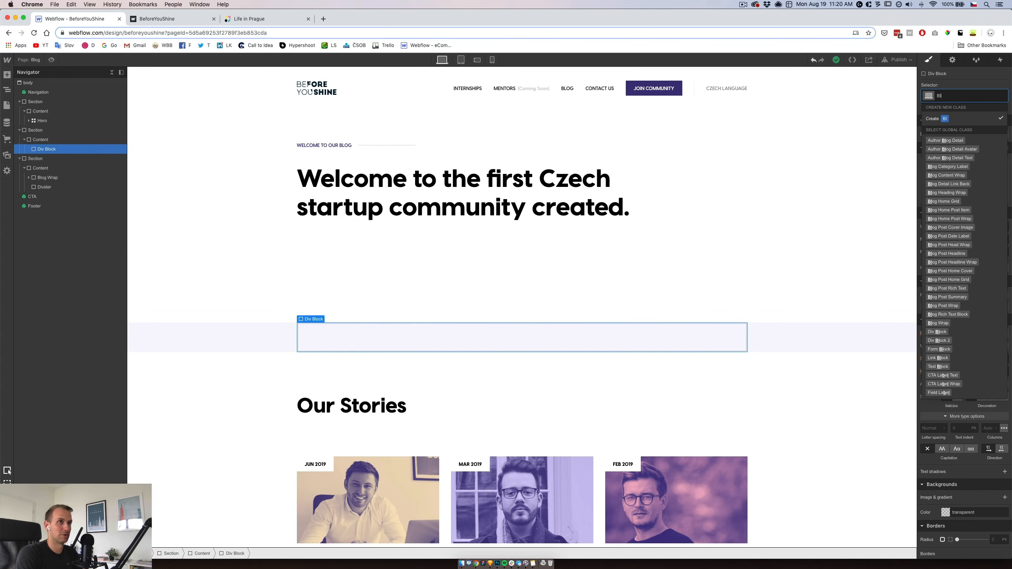
text(og Home Quote)
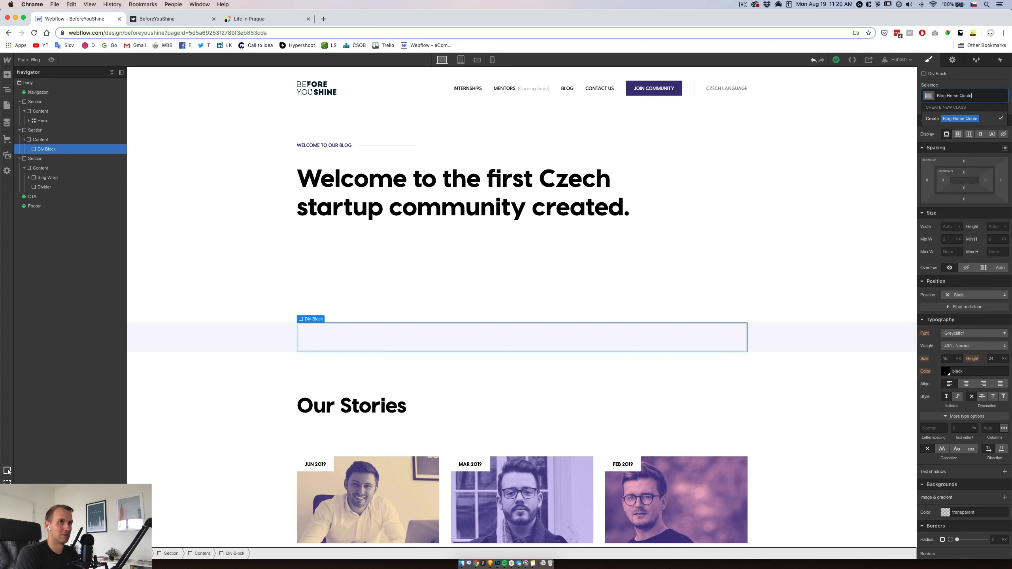
text( Wrap)
key(Return)
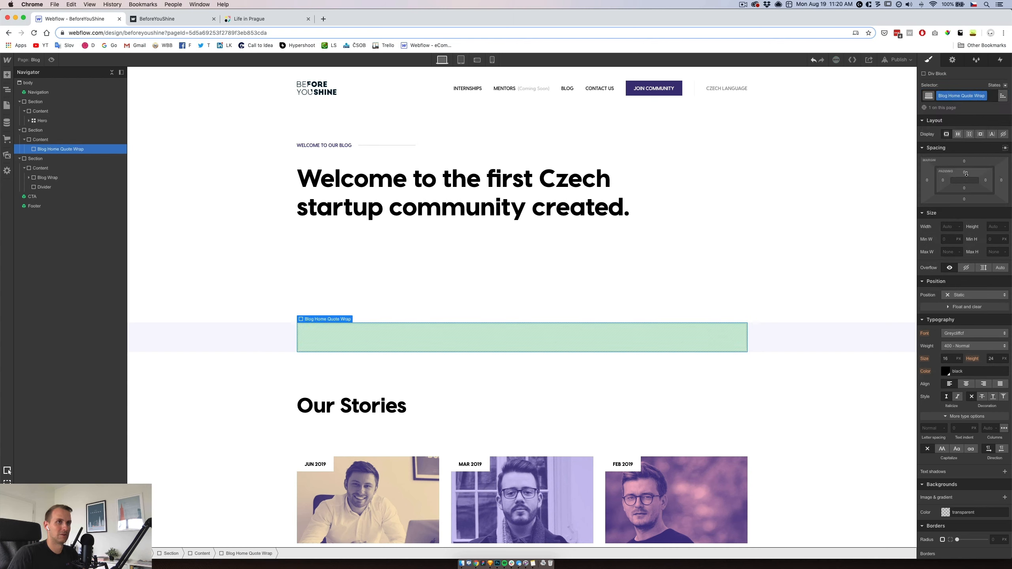
- Set the top and bottom padding of the Blog Home Quote Wrap to 120 px
click(965, 172)
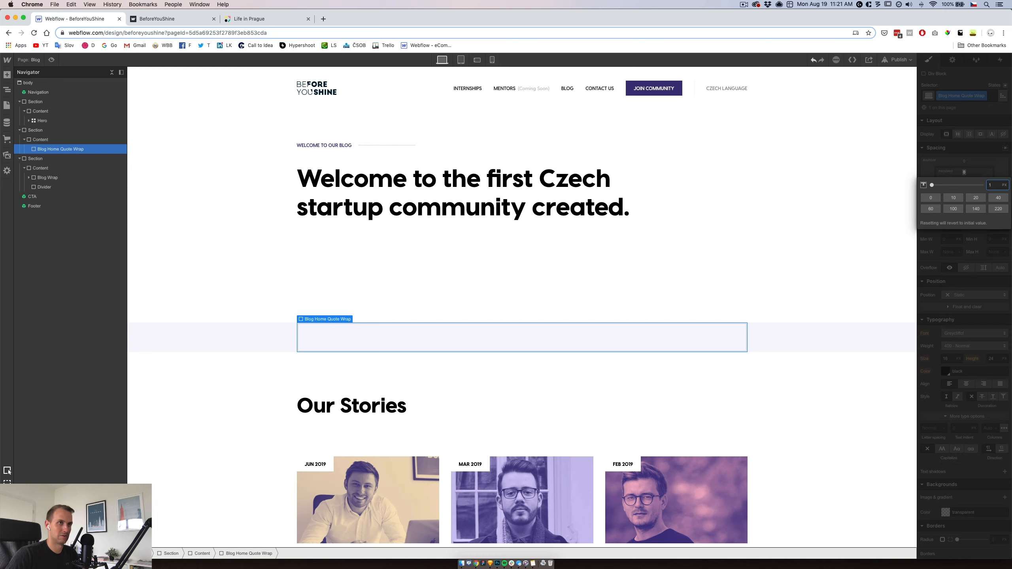
key(Return)
click(964, 188)
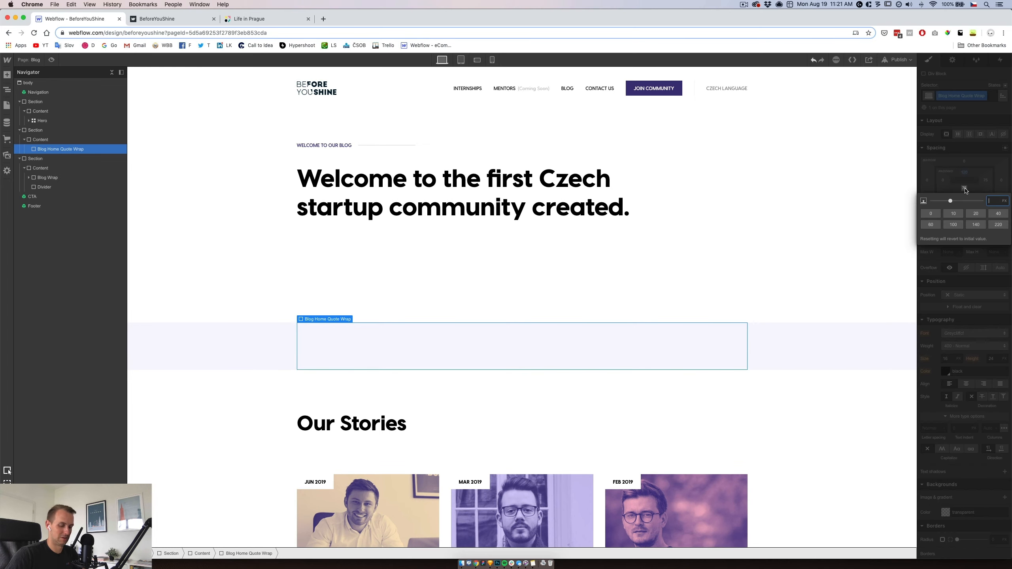
key(Return)
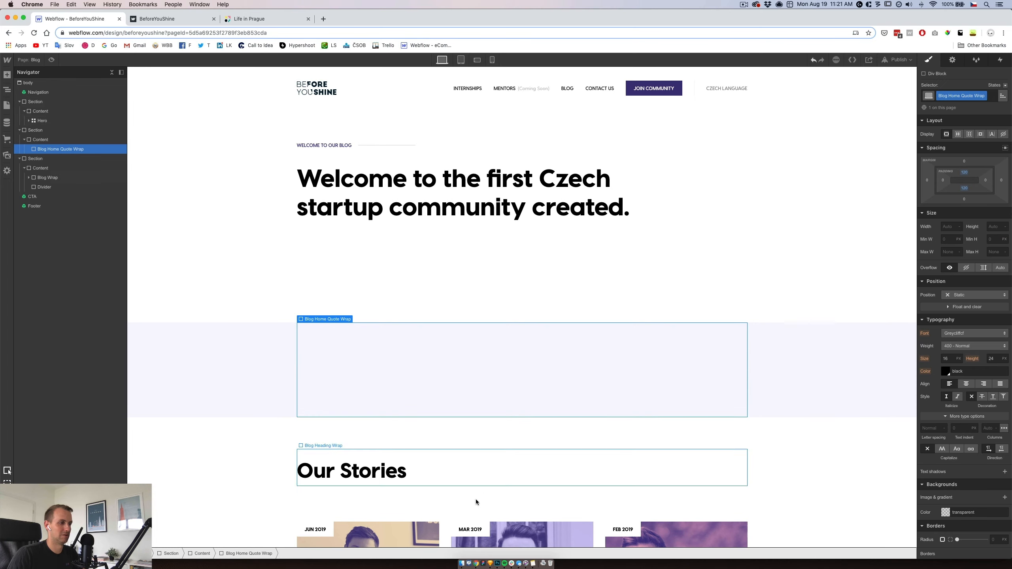
- Change the "Our Stories" heading text to "Recent Stories"
scroll(487, 485, down, 1)
scroll(487, 484, down, 2)
double_click(342, 425)
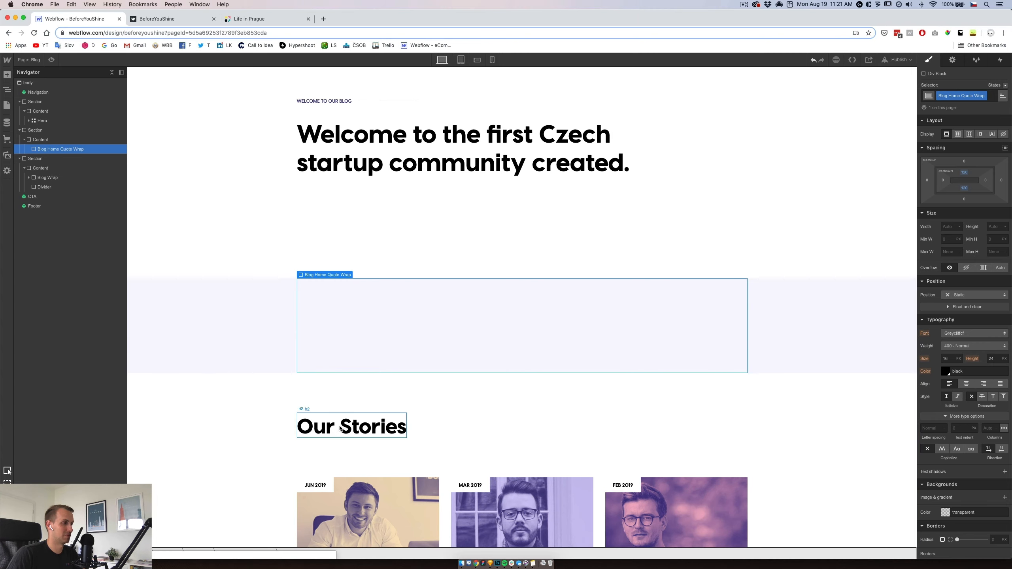
key(super+a)
text(Recent Stories)
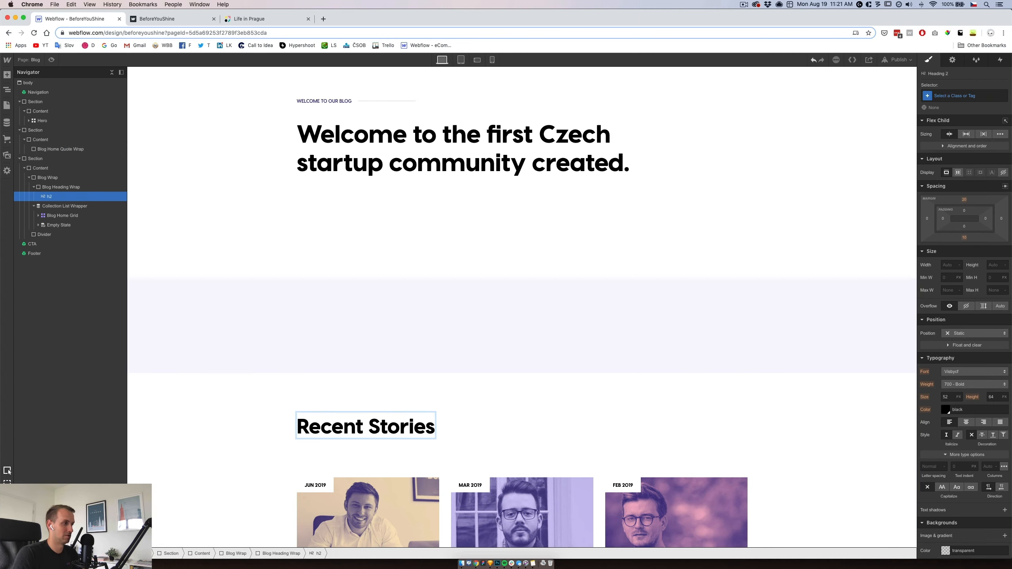
click(261, 428)
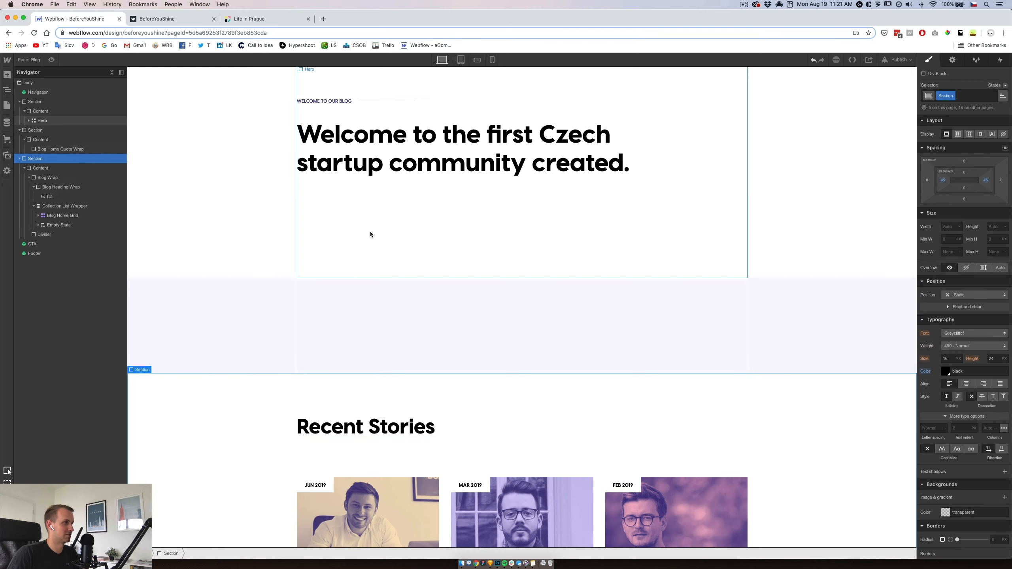
- Place a copy of the Blog Wrap in the first section's Content container, directly below the Hero
click(384, 168)
click(30, 121)
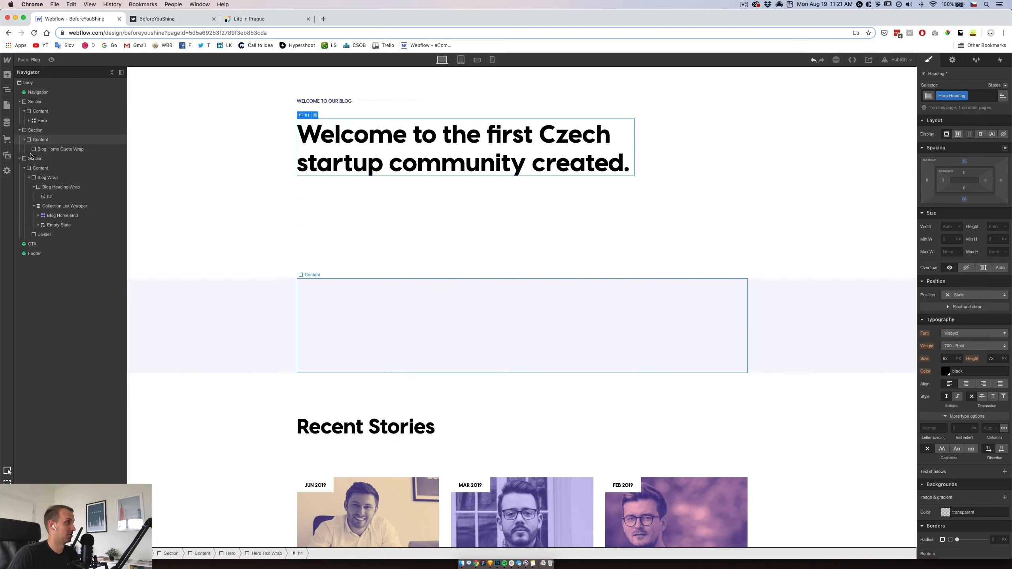
click(34, 187)
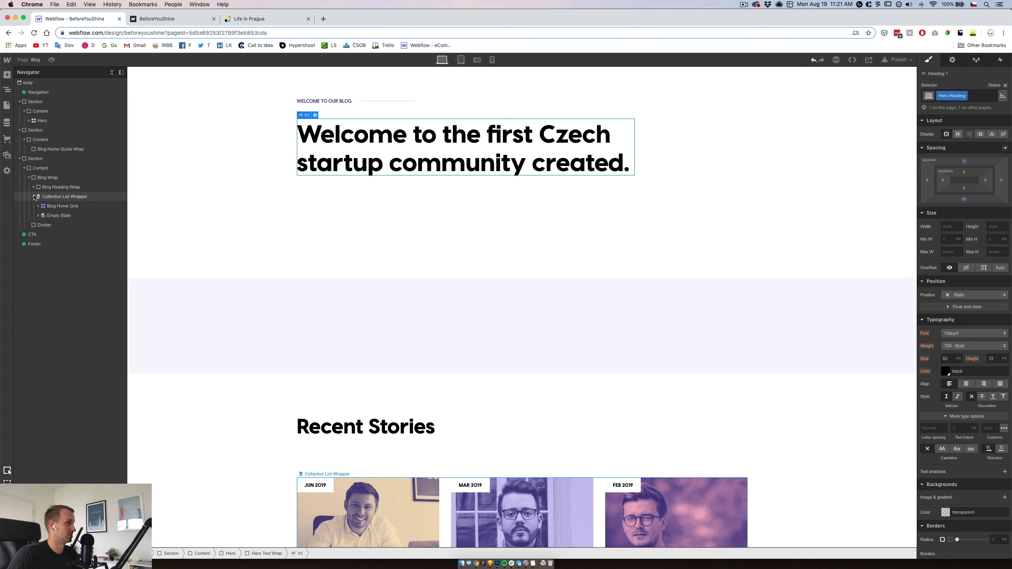
click(56, 196)
click(29, 178)
click(51, 179)
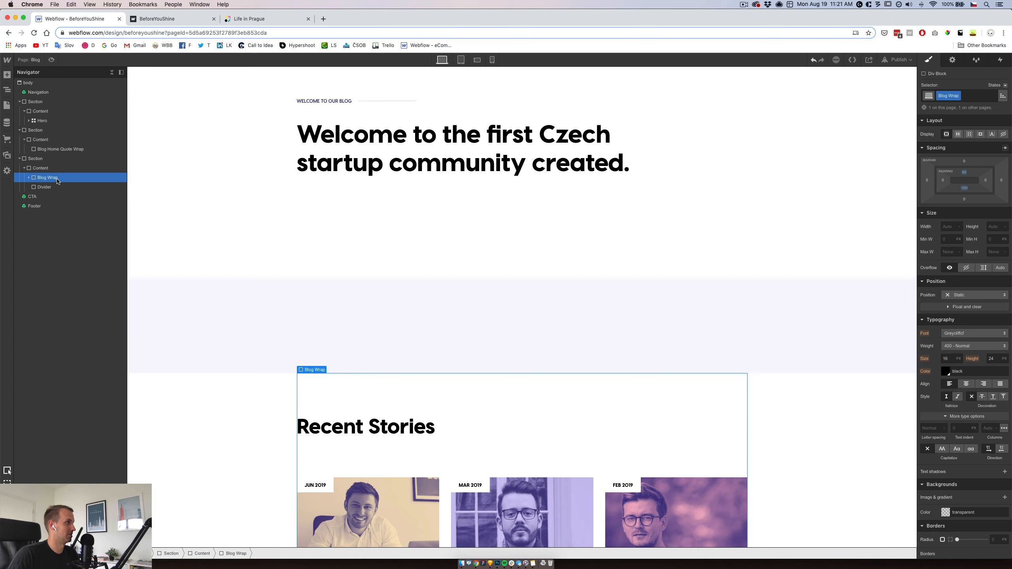
drag(55, 179, 51, 133)
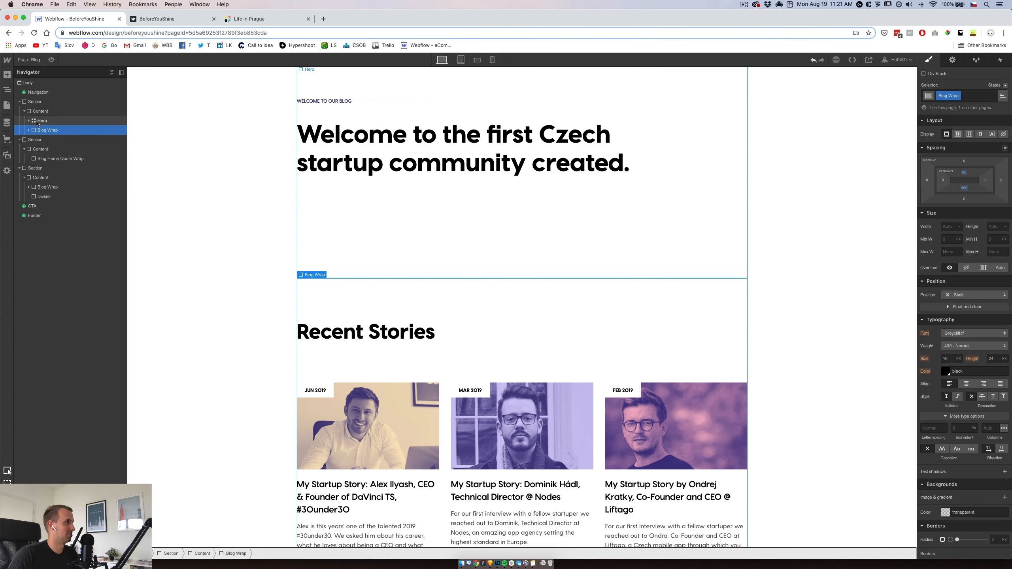
- Duplicate the Hero class under the name "Blog Home Header"
click(38, 122)
click(29, 120)
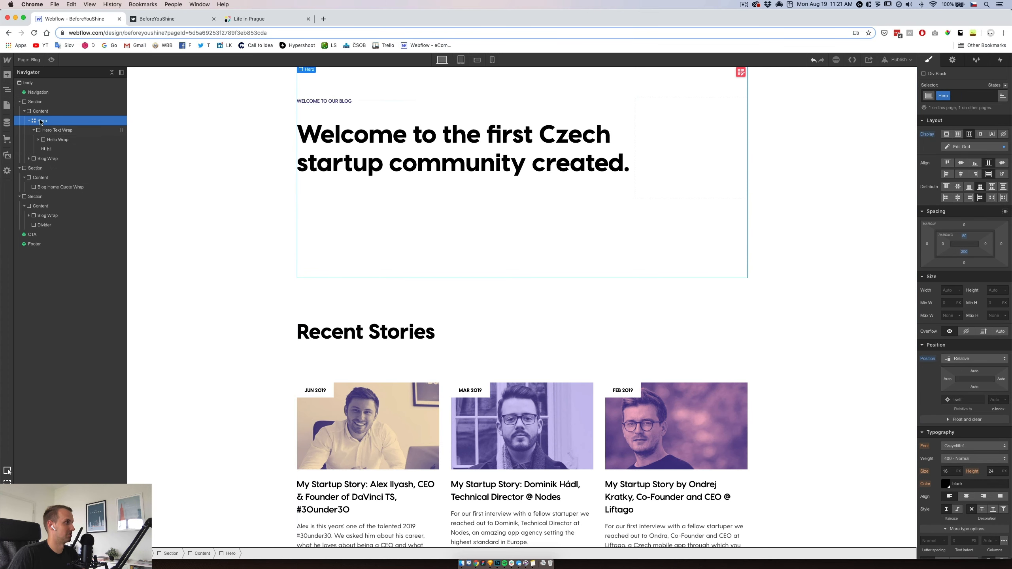
scroll(445, 255, up, 2)
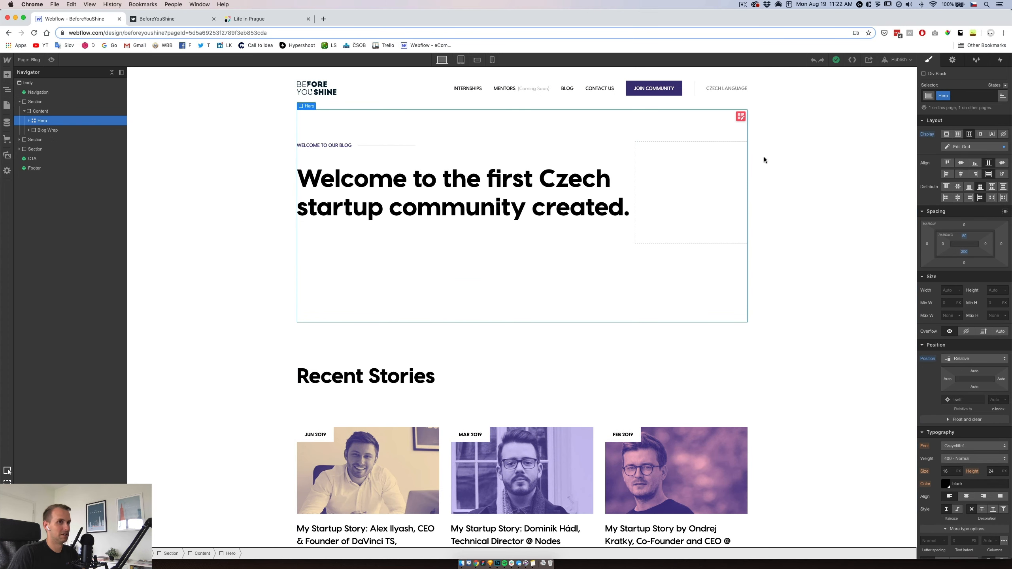
click(949, 96)
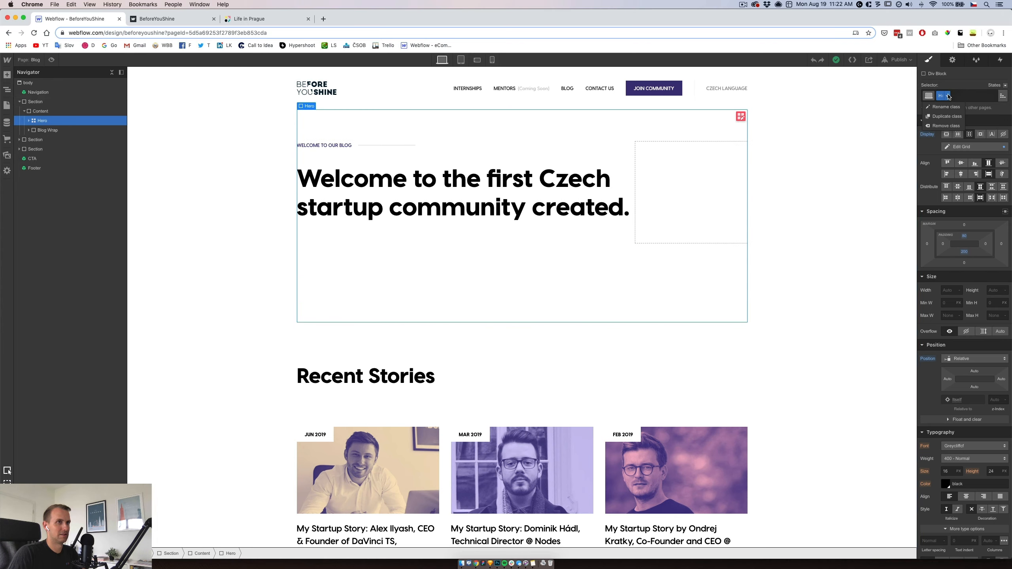
click(947, 116)
text(Blo)
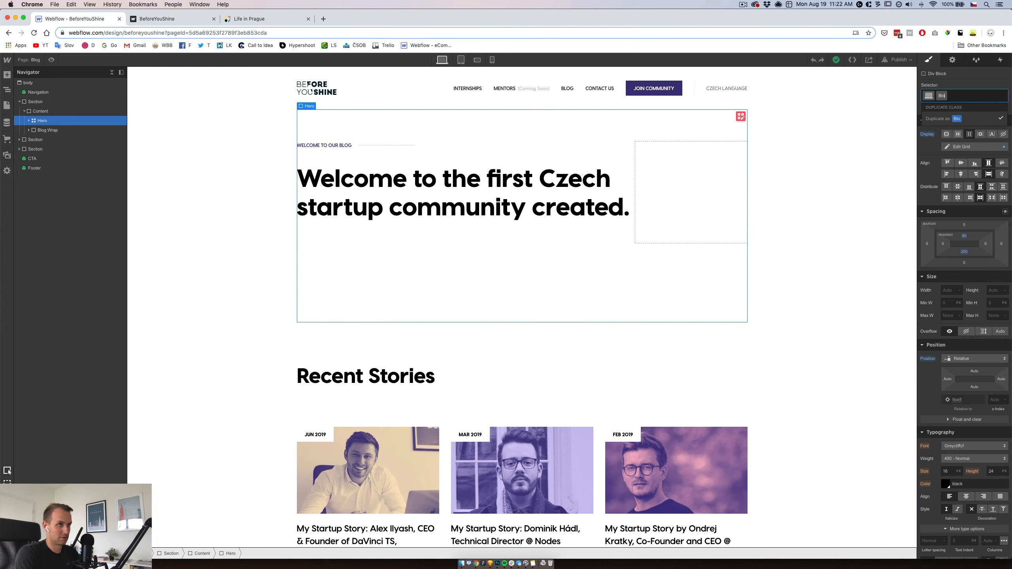
text(g Home Header)
key(Return)
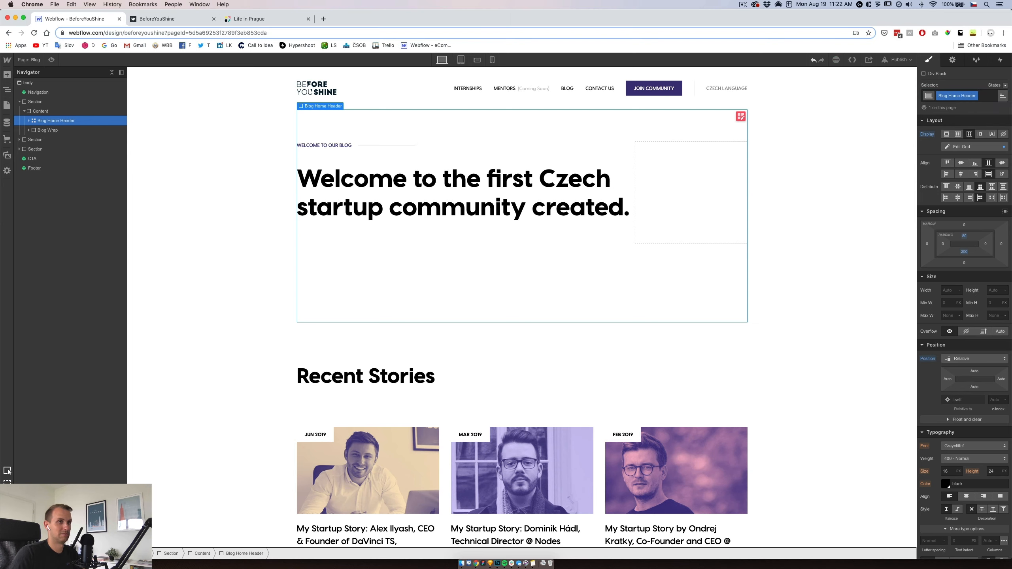
- Set the bottom padding of the Blog Home Header to 50 px and check the spacing between the hero and the posts
click(964, 252)
text(50)
key(Return)
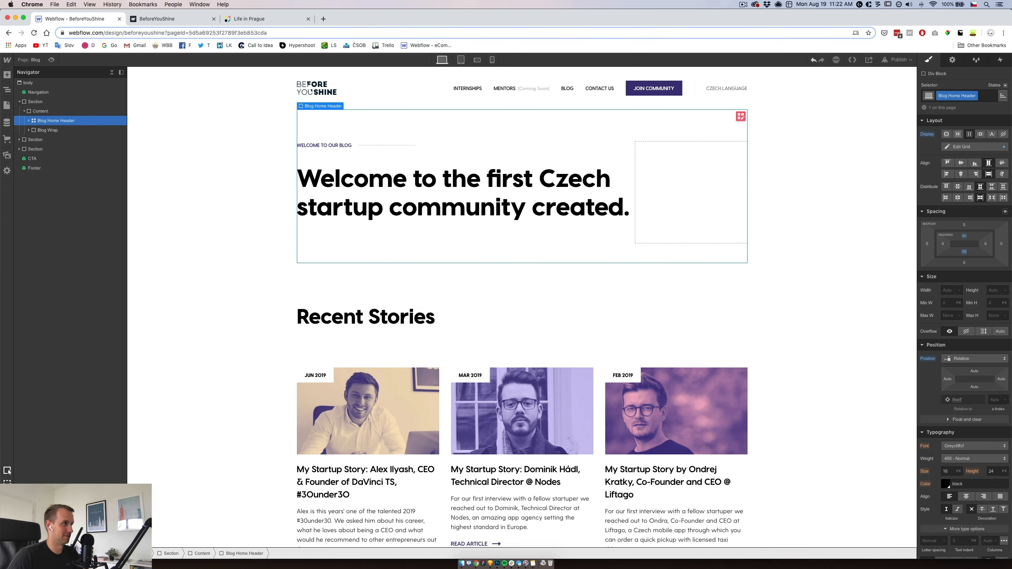
click(511, 207)
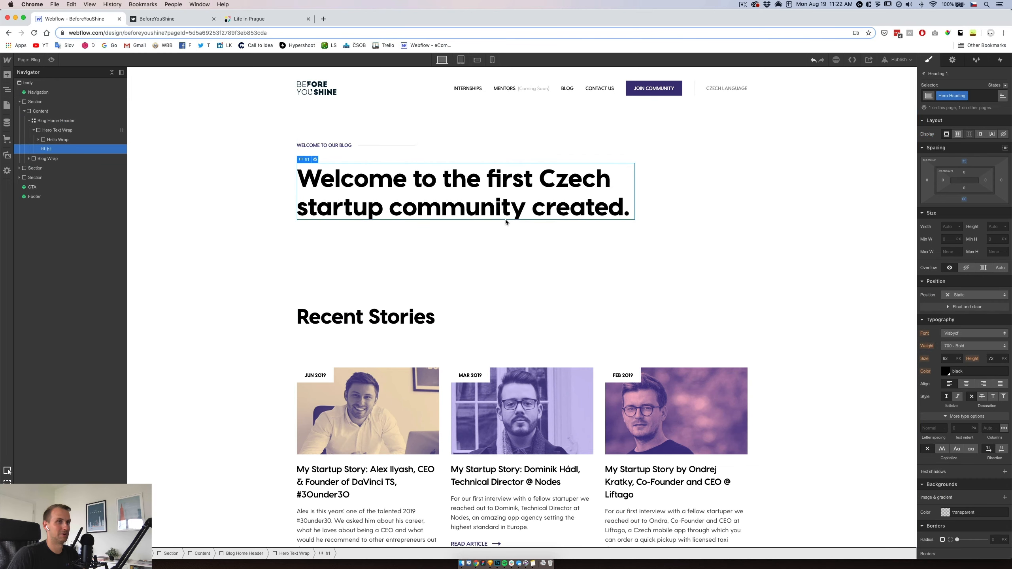
click(503, 231)
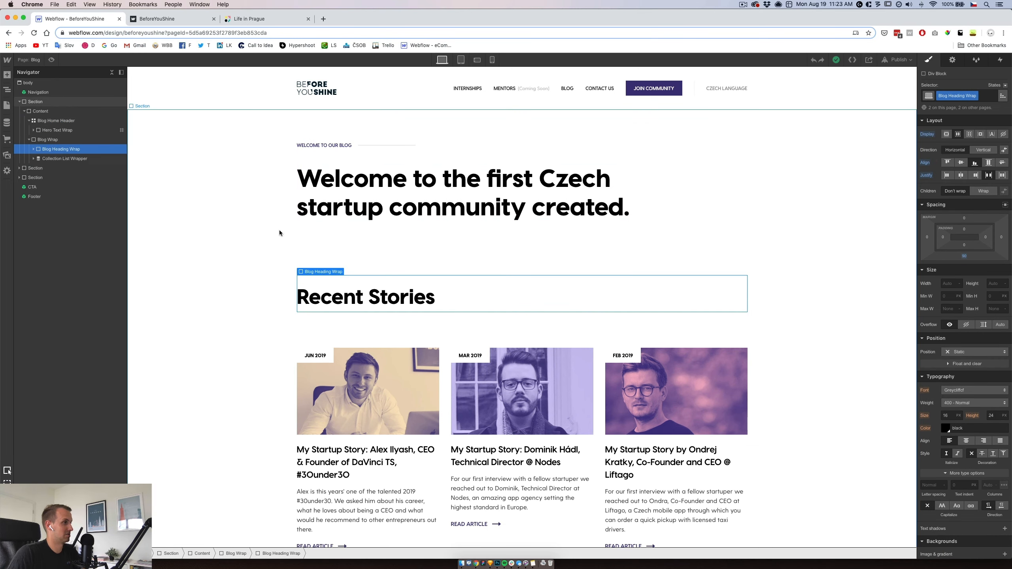
- Change the copied blog block's heading below the hero to "Featured Posts"
scroll(279, 234, down, 5)
scroll(279, 233, up, 5)
click(359, 297)
triple_click(358, 296)
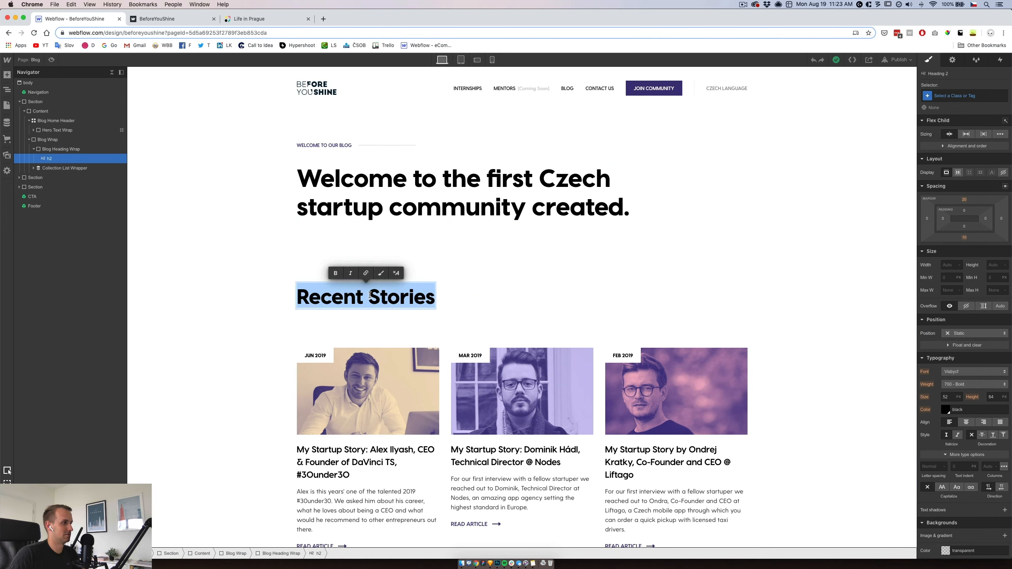
text(Feau)
key(BackSpace)
text(tured Post)
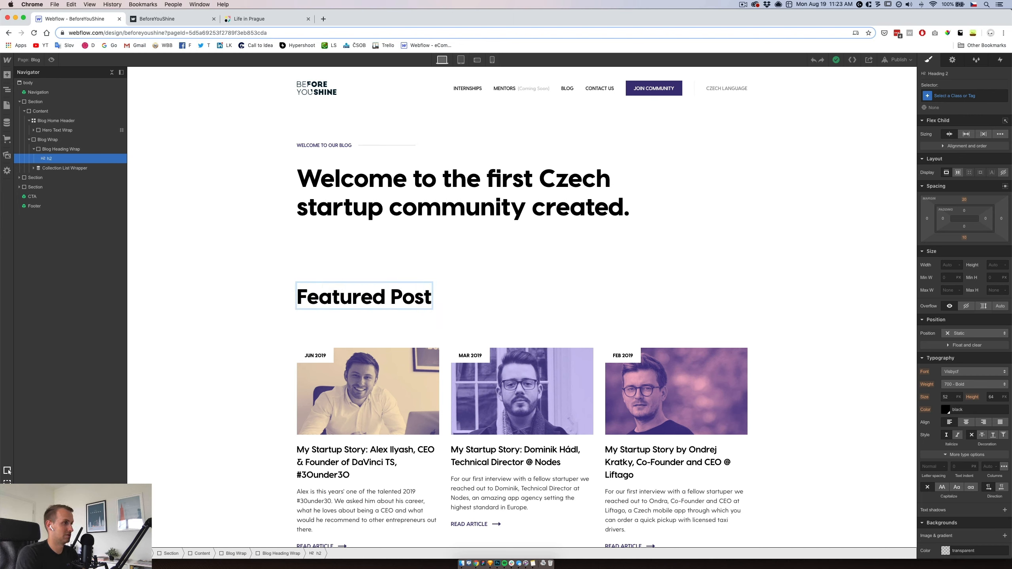
text(s)
key(Escape)
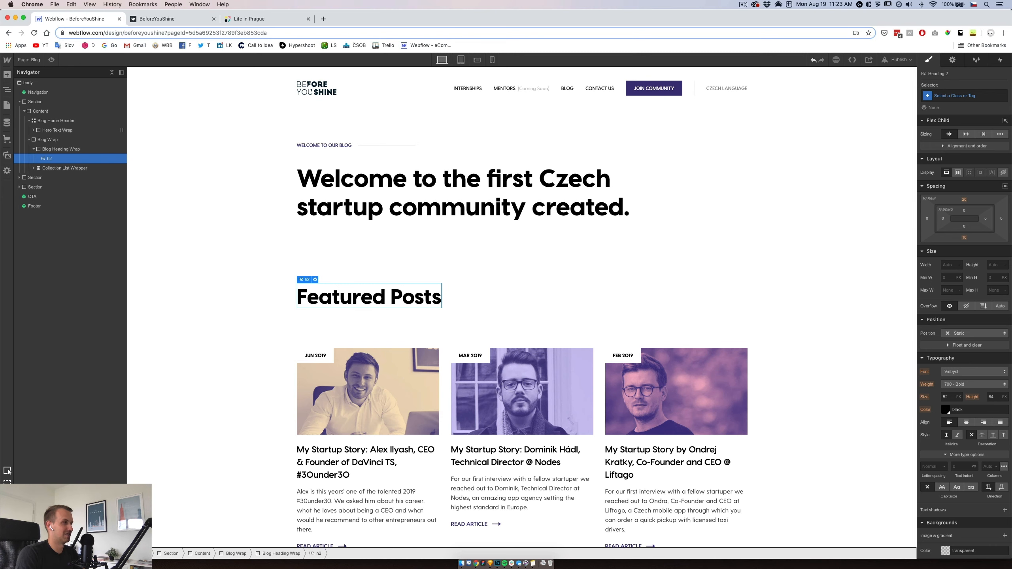
- Delete the Blog Heading Wrap from the copied Blog Wrap below the hero
click(59, 149)
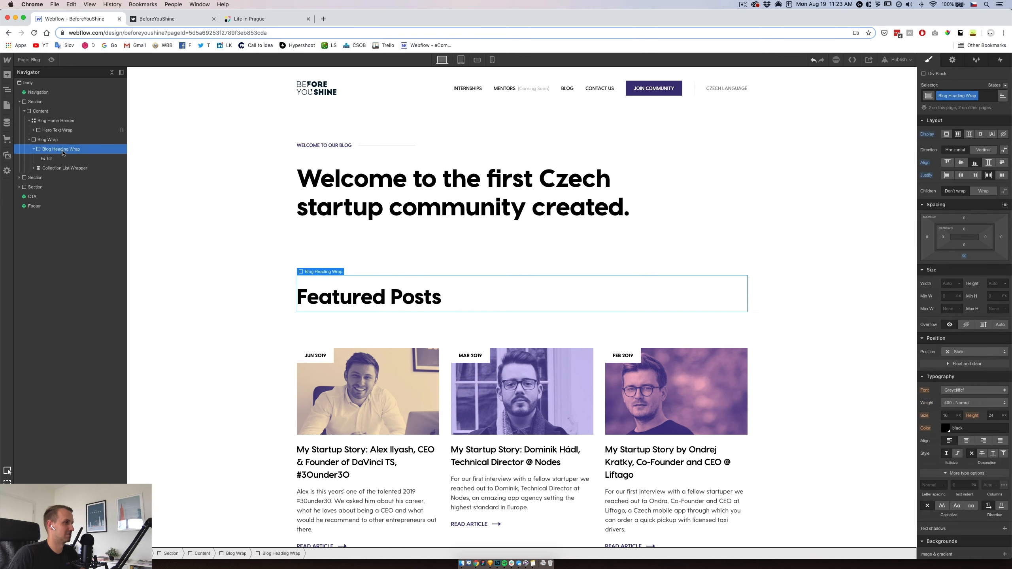
key(Delete)
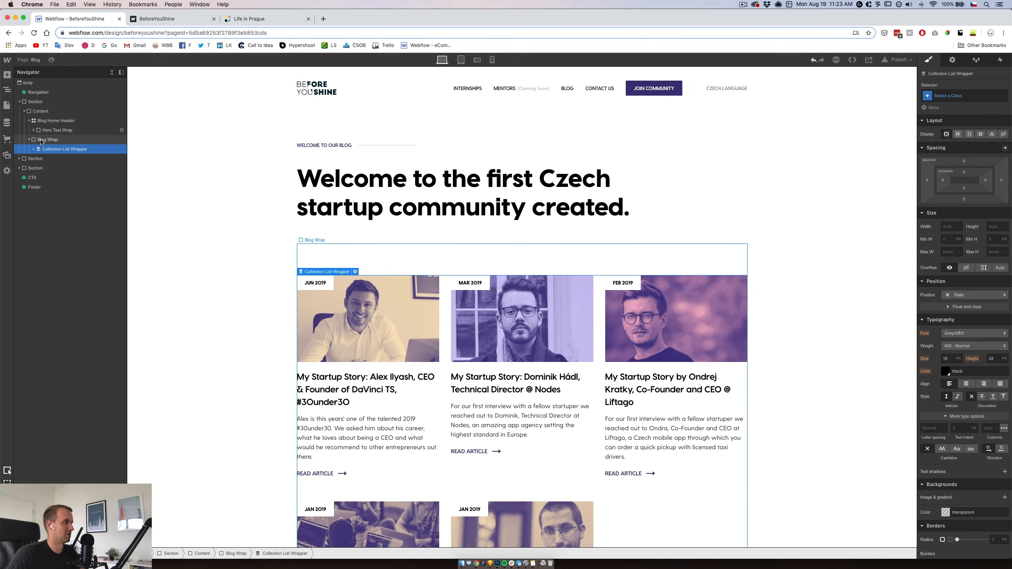
- Duplicate the class of the Blog Wrap below the header under the name "Blog Home Featured Wrap"
click(48, 140)
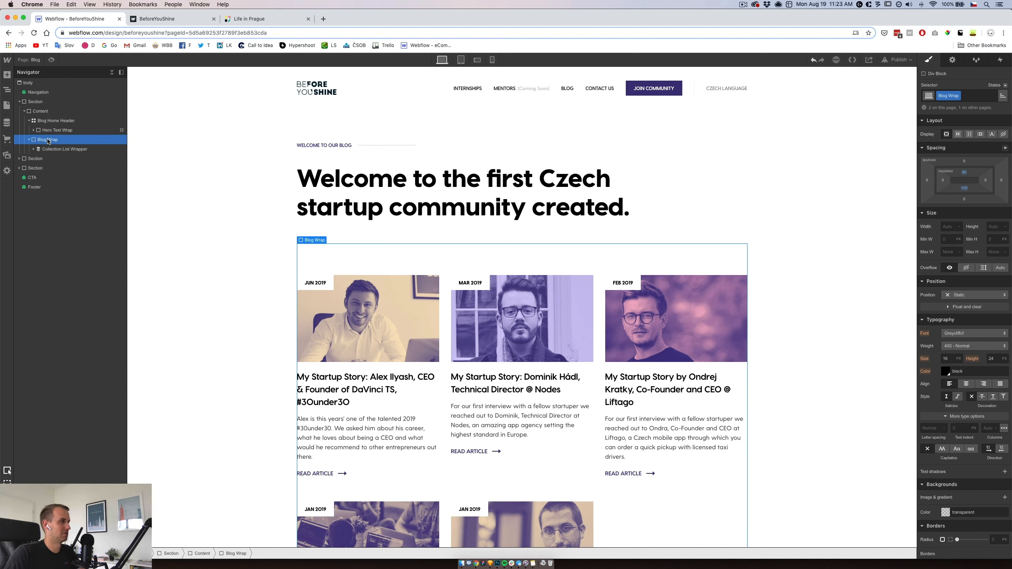
click(956, 95)
click(952, 118)
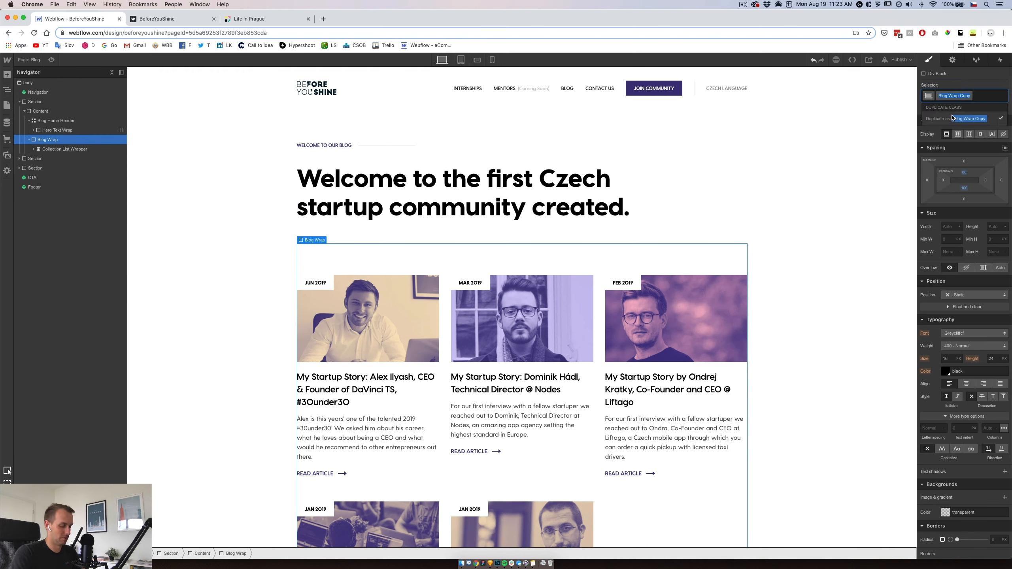
text(Feature)
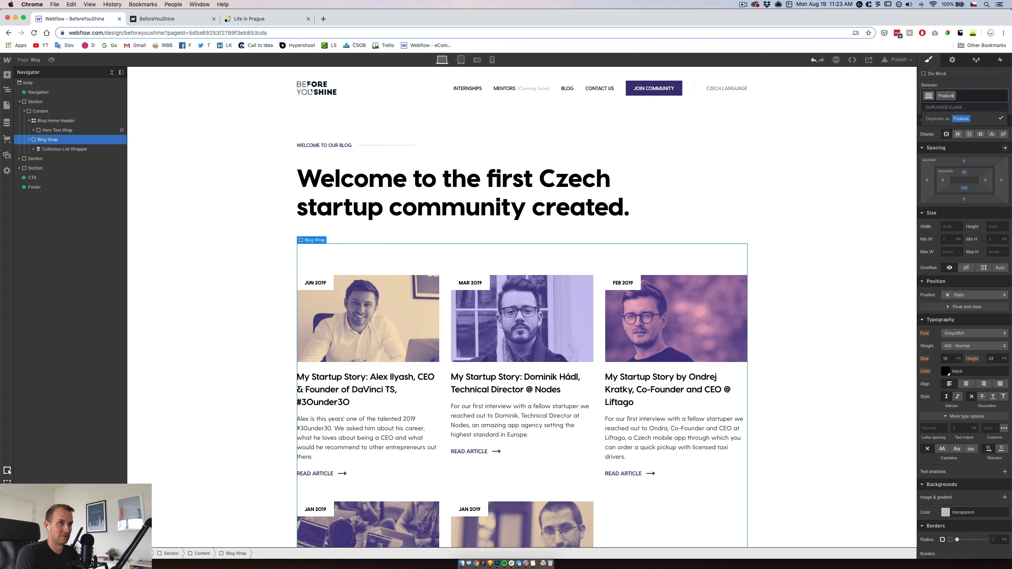
key(BackSpace)
key(BackSpace)
key(BackSpace)
key(BackSpace)
key(BackSpace)
key(BackSpace)
key(BackSpace)
text(Blog Home)
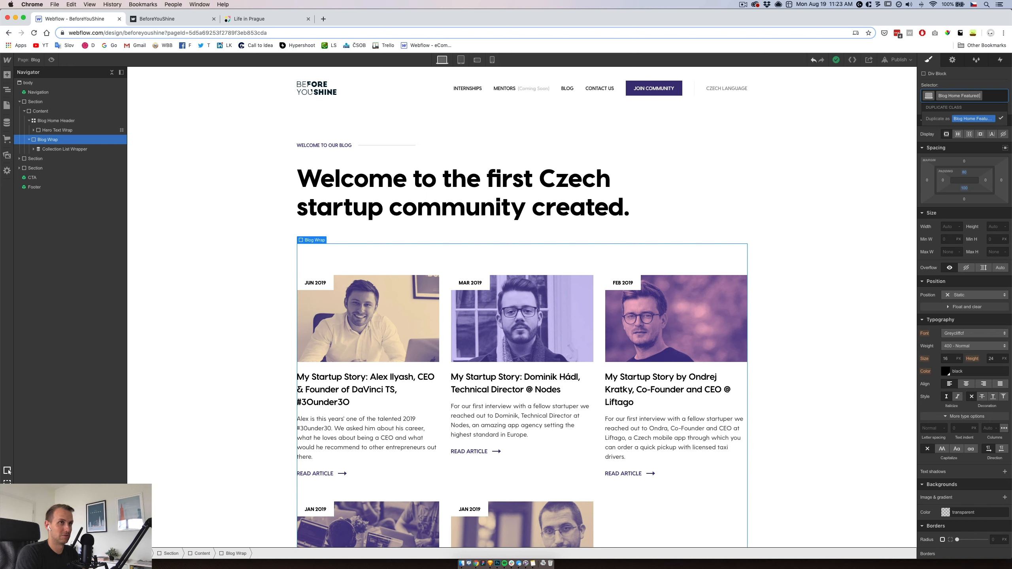
text( Featured Wrap)
key(Return)
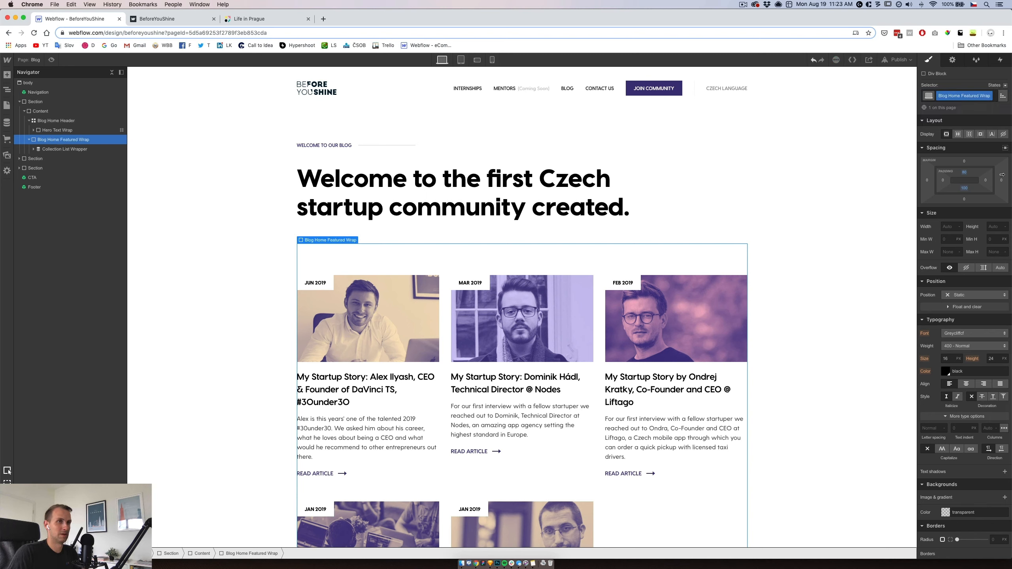
- Reset the top padding of the Blog Home Featured Wrap and set the Blog Home Header's bottom padding to 60 px
alt+click(965, 174)
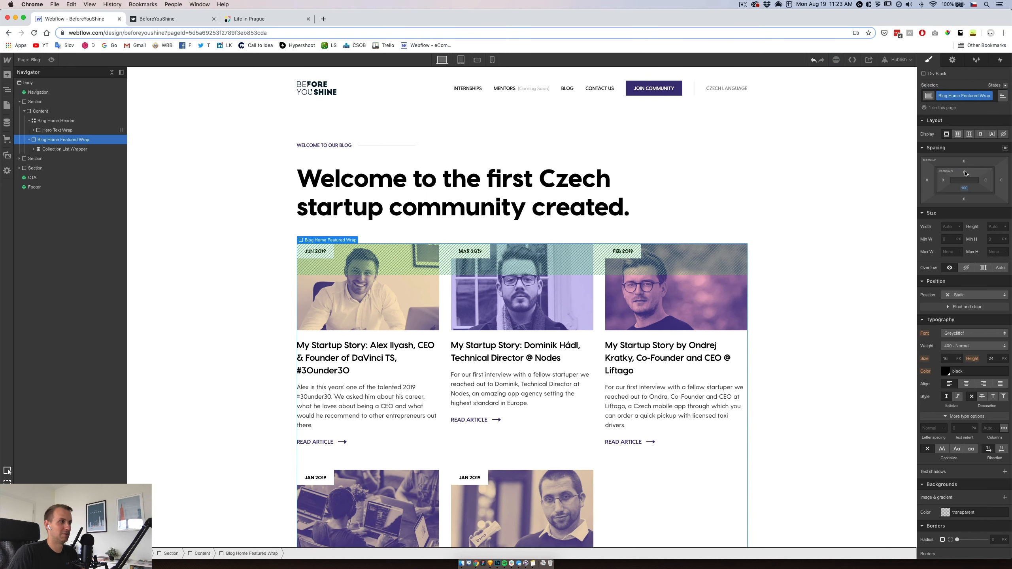
click(565, 199)
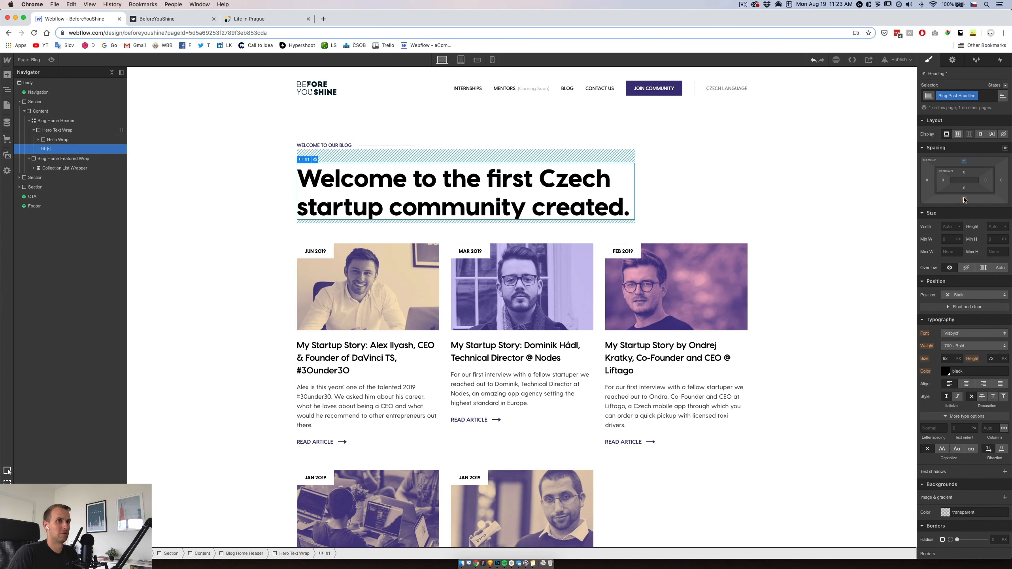
click(504, 163)
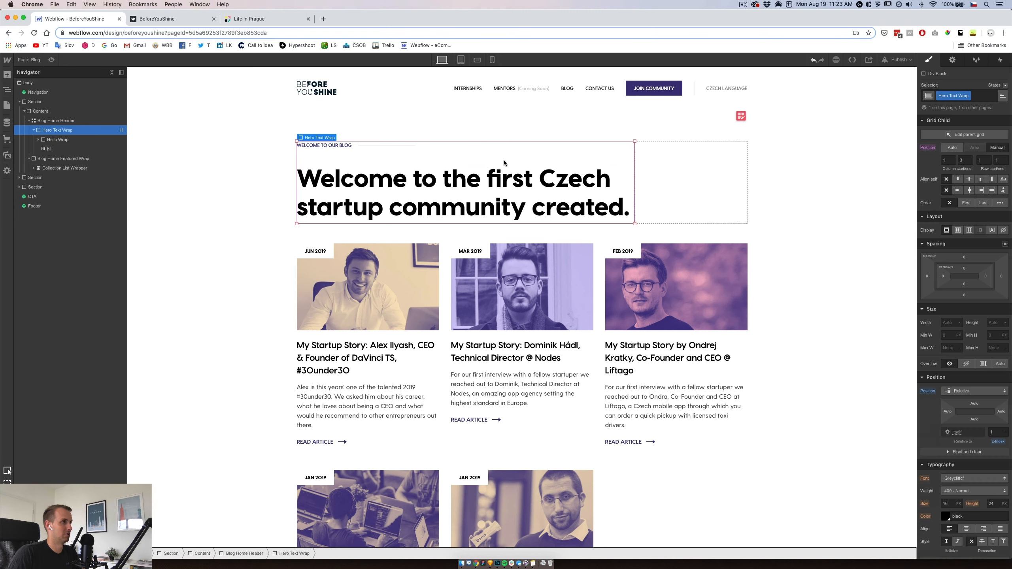
click(60, 121)
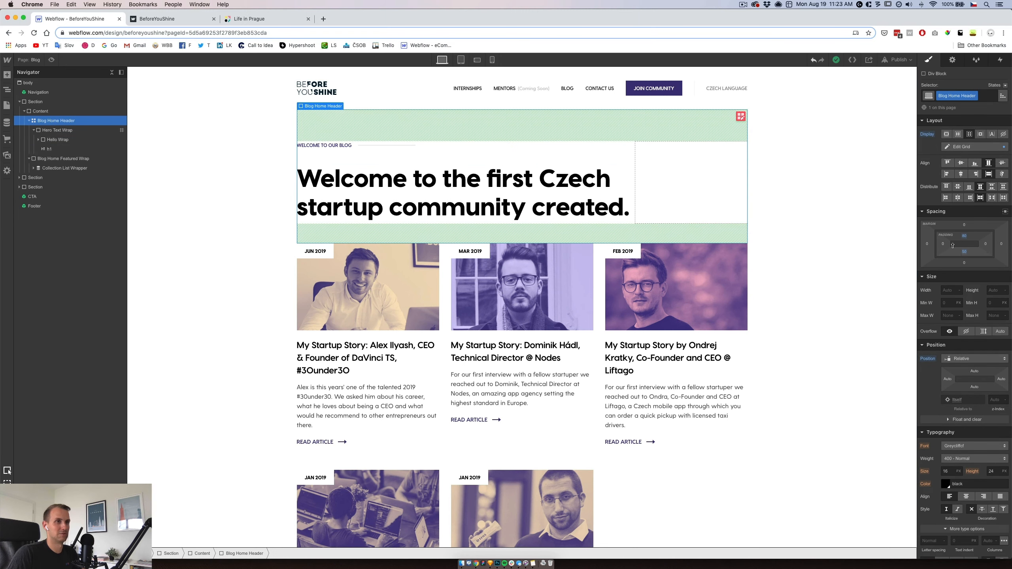
click(964, 251)
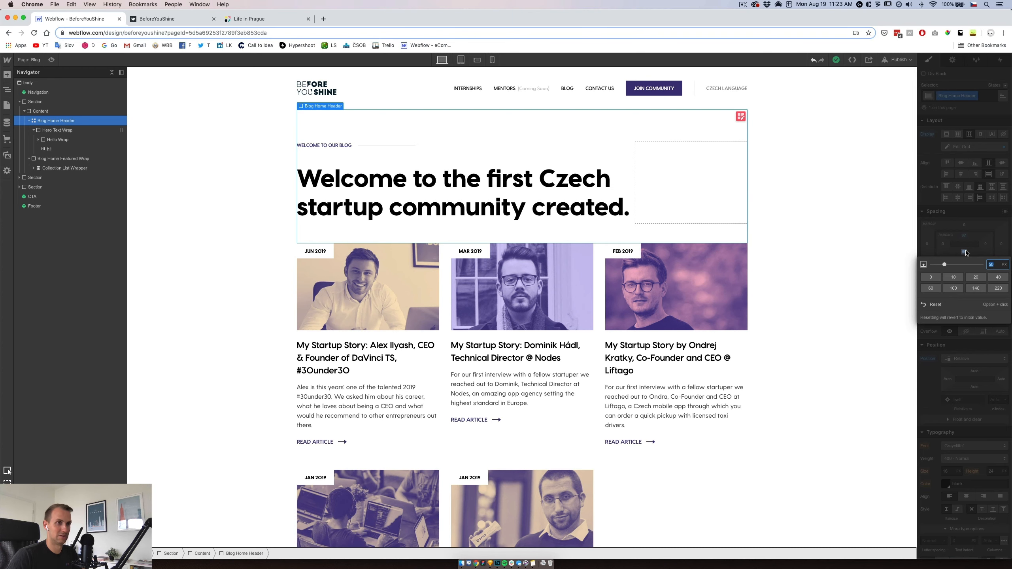
text(60)
key(Return)
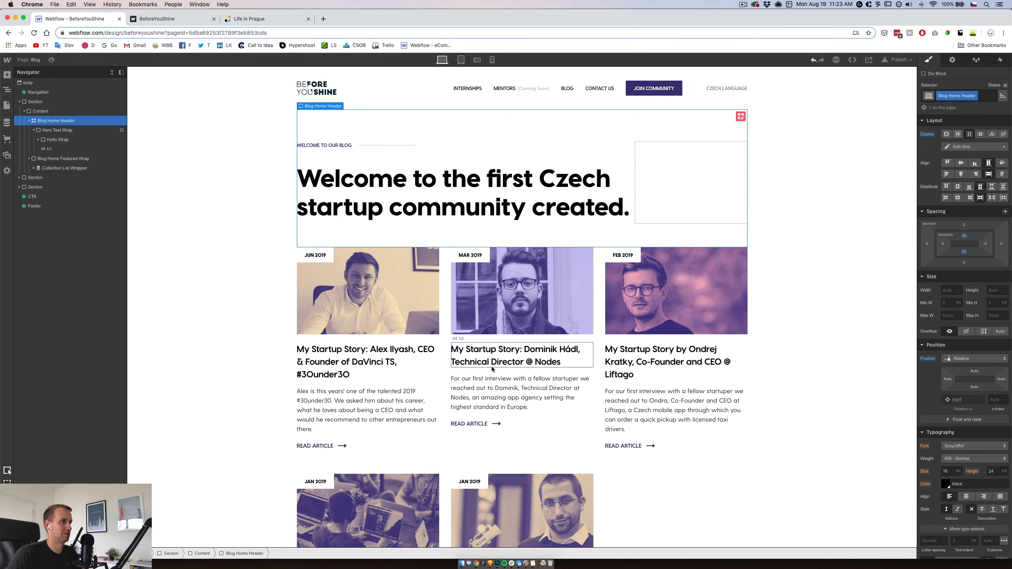
- Duplicate the class of the Blog Home Grid in the featured block under the name "Blog Home Featured Grid"
click(443, 398)
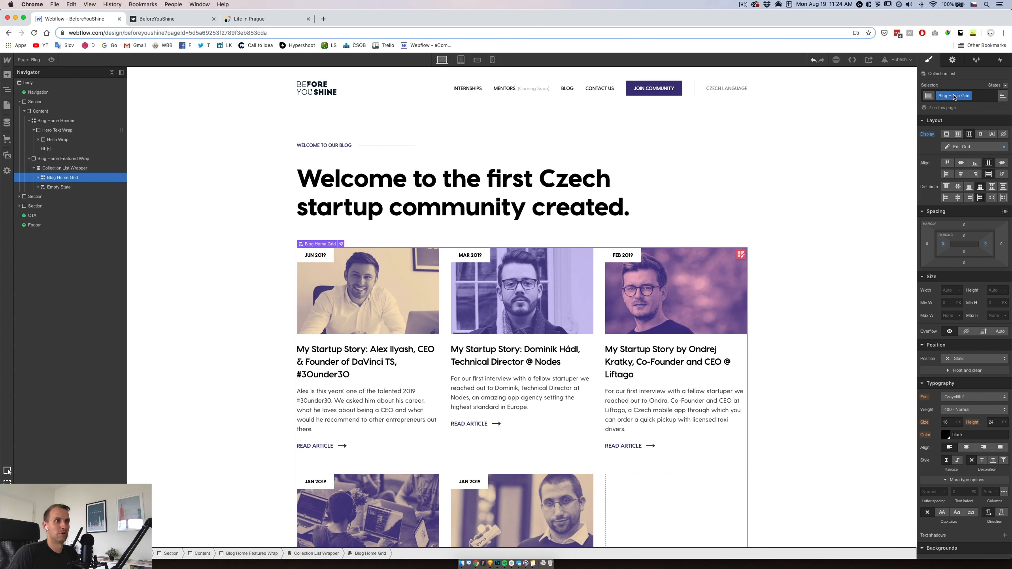
click(967, 98)
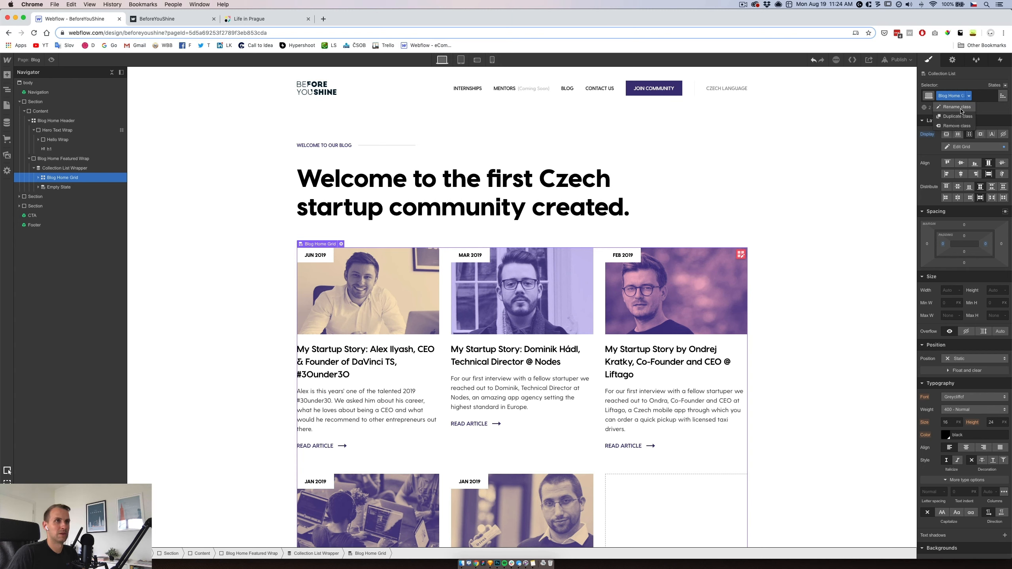
click(961, 109)
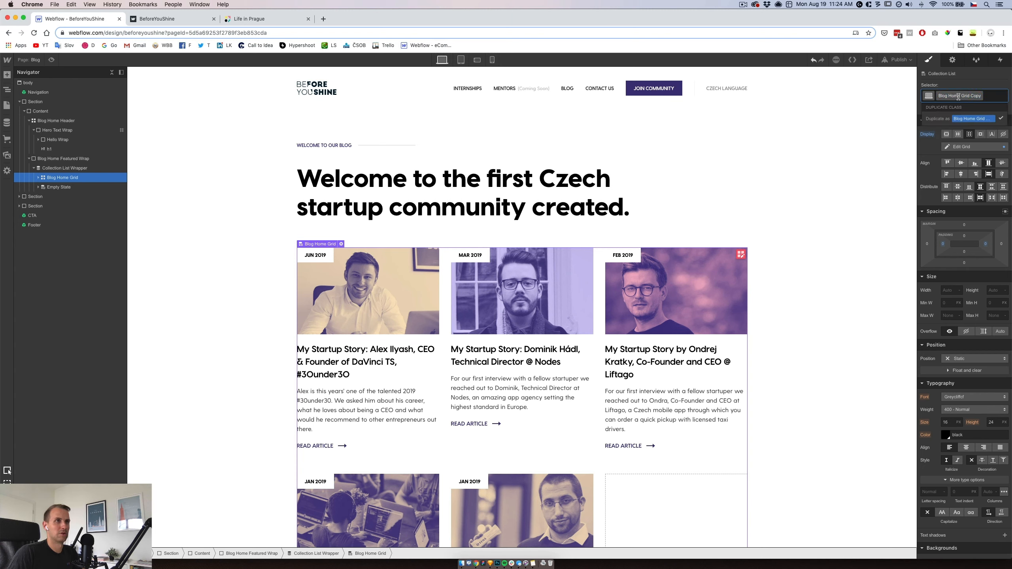
text(Fea)
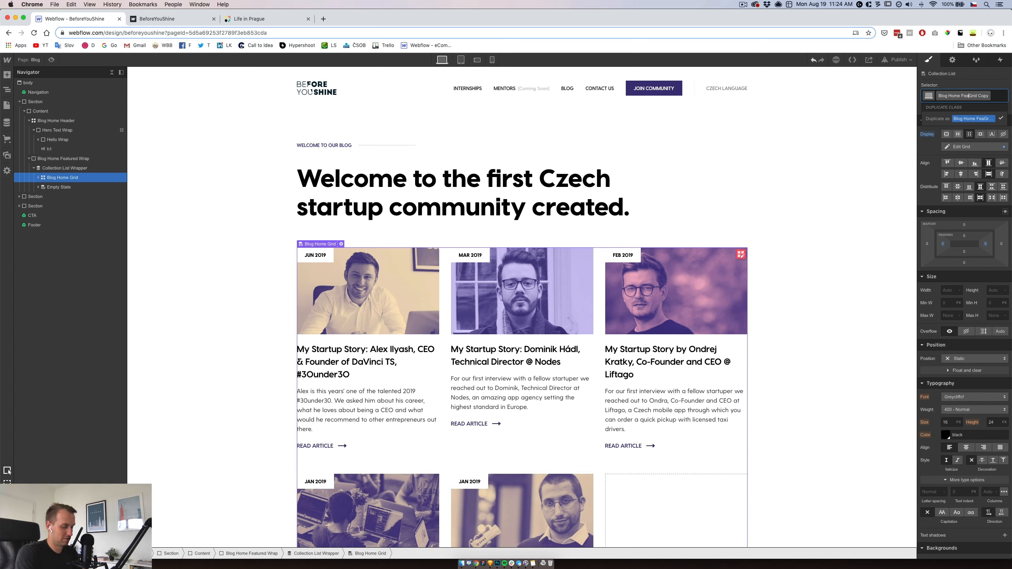
text(tured)
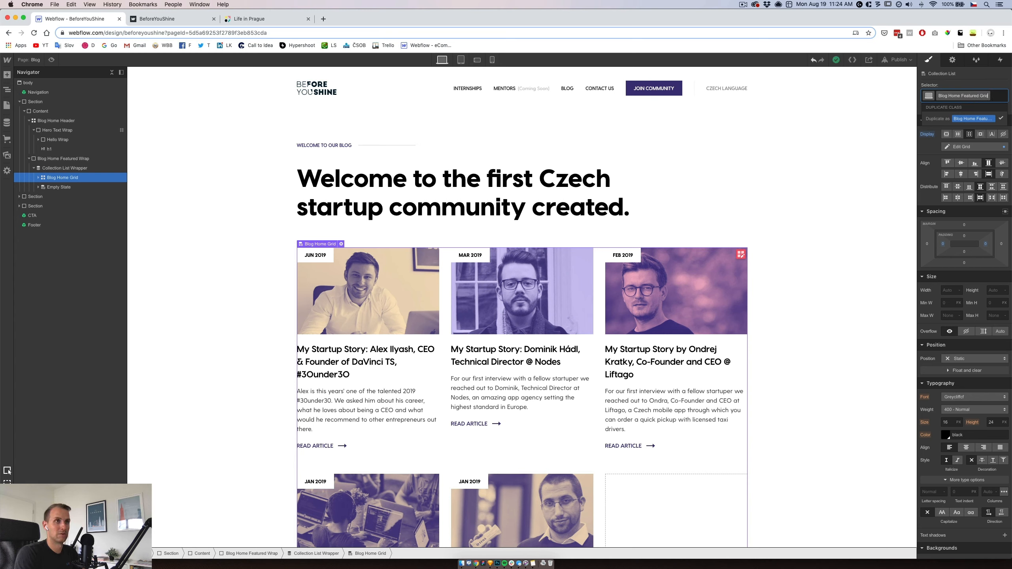
key(Return)
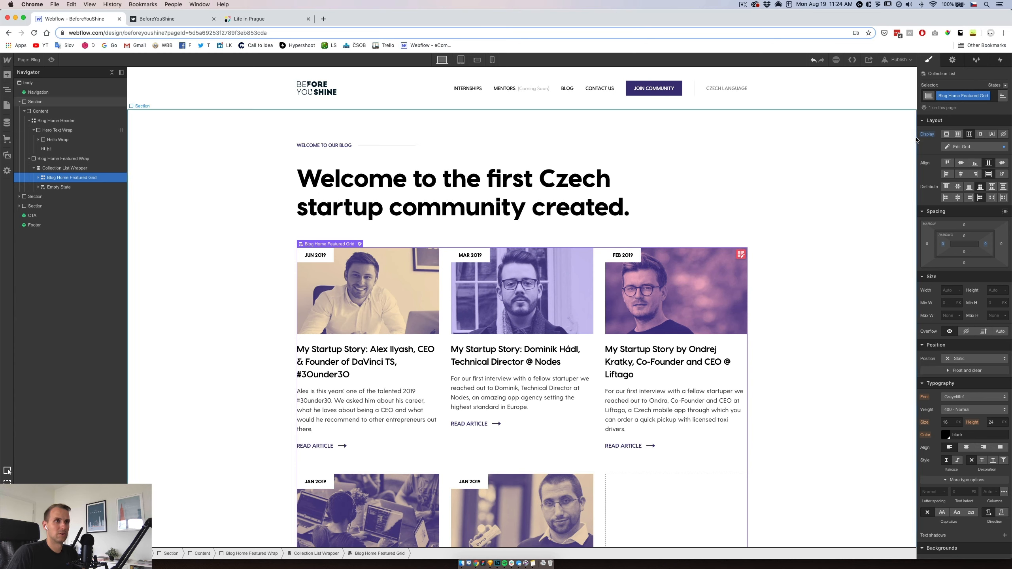
- Delete the third column of the Blog Home Featured Grid to leave a two-column layout
click(974, 146)
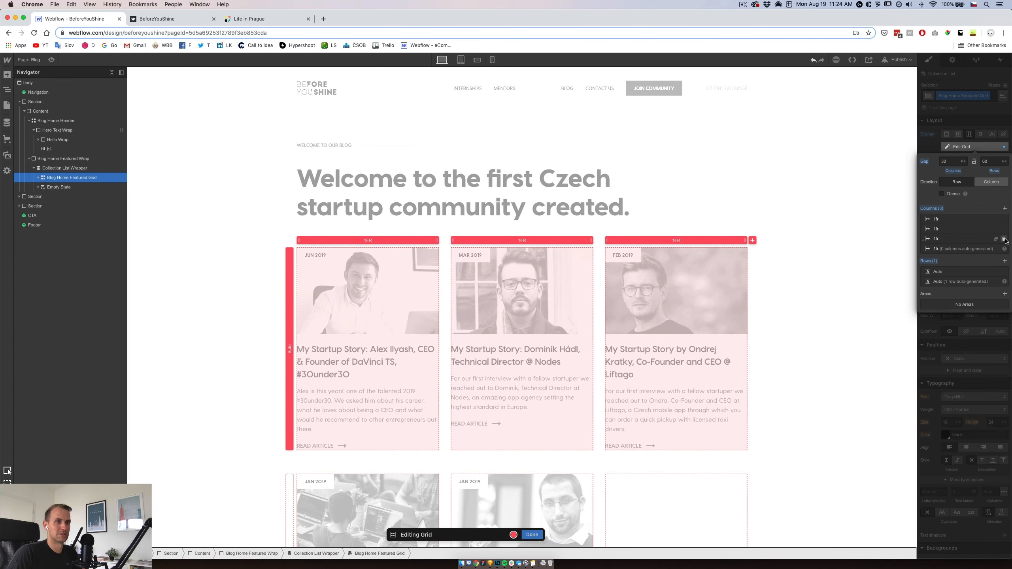
click(1004, 239)
click(970, 124)
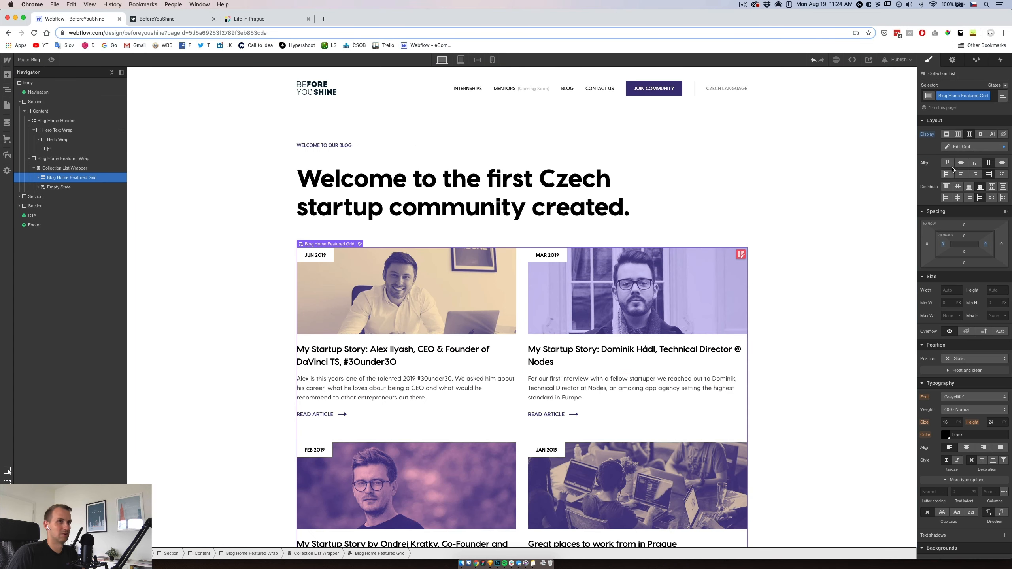
- Limit the featured collection list to show 2 items
click(953, 59)
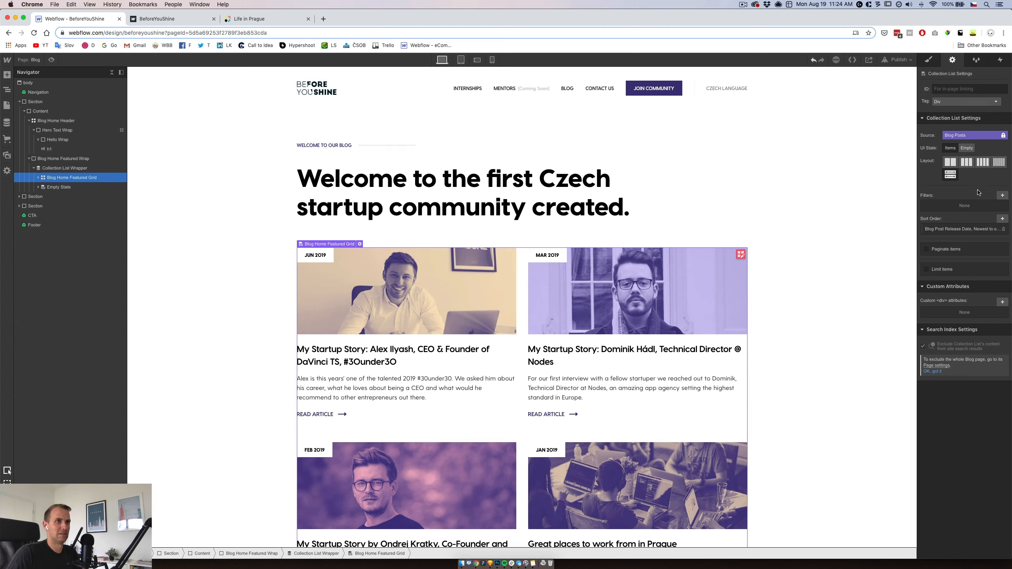
click(950, 269)
key(super+a)
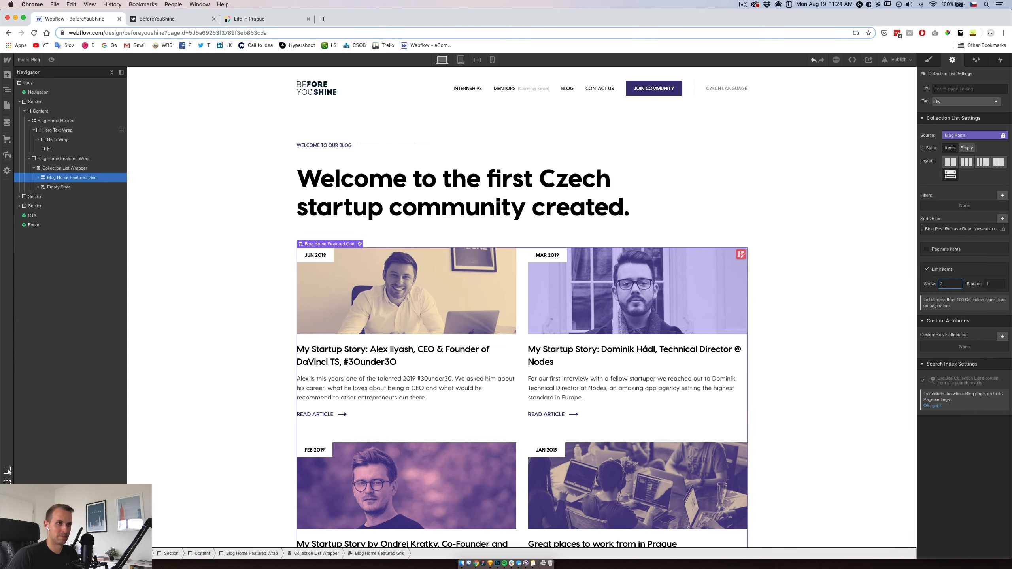
text(2)
- Change the featured list's sort order to the Featured? switch with Is On First and save it
click(960, 229)
click(962, 259)
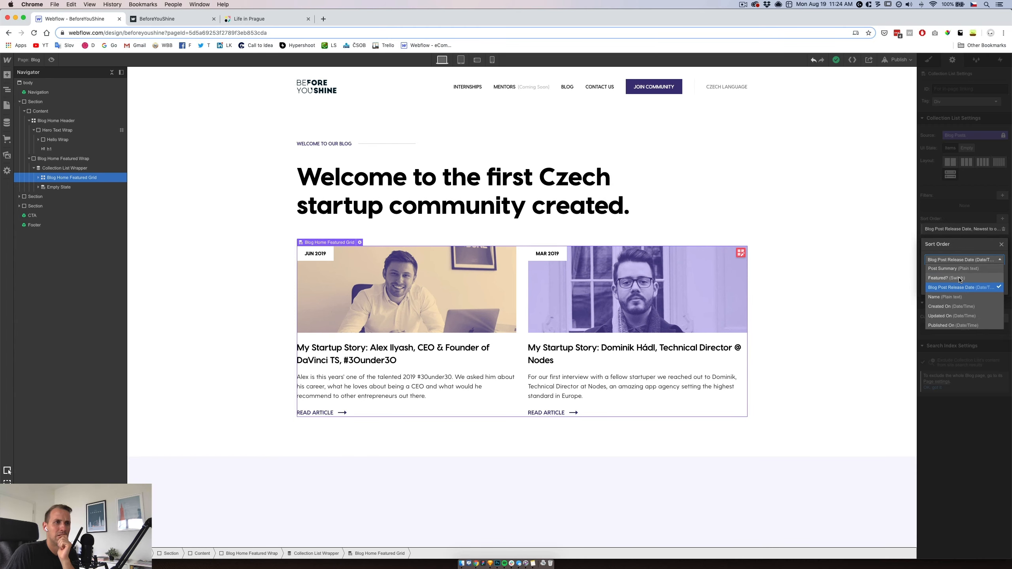
click(960, 278)
click(947, 272)
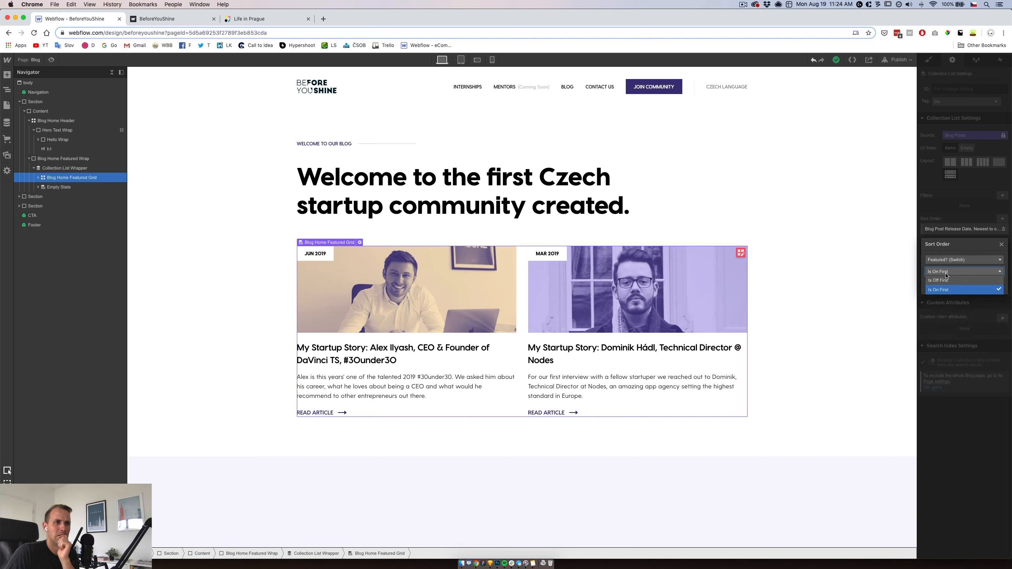
click(972, 289)
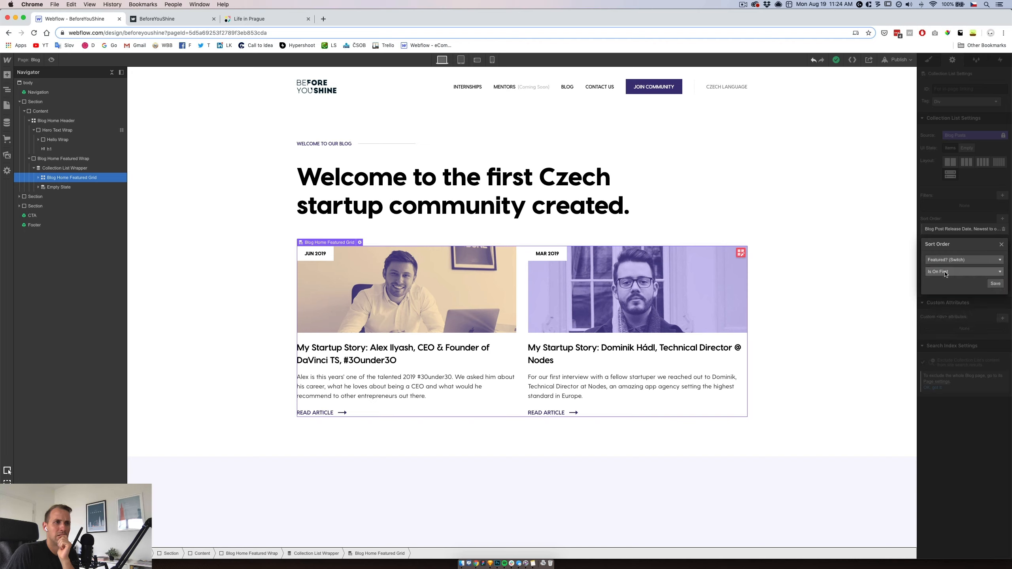
click(995, 284)
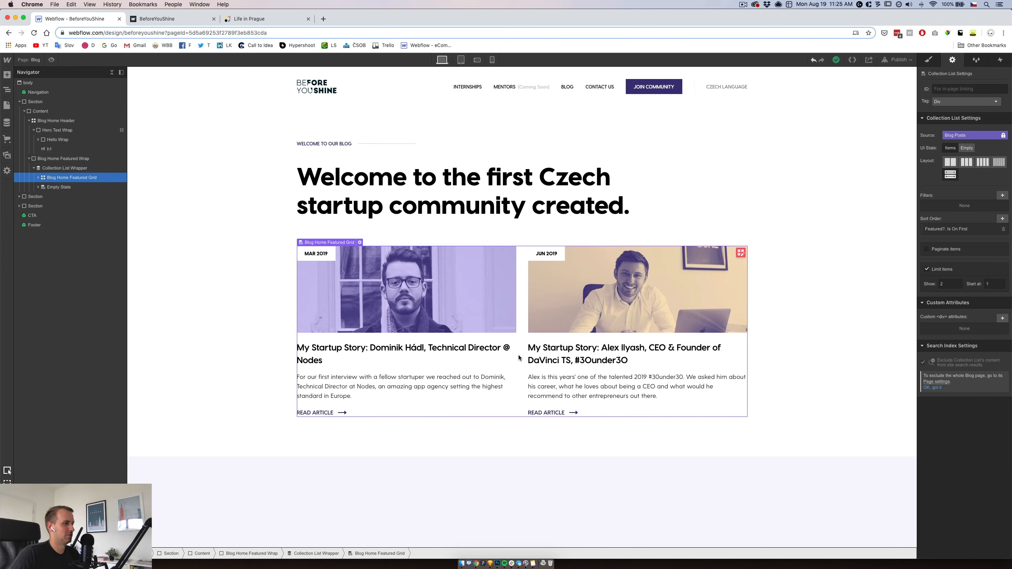
- Switch to the Blog Posts Template page and open the list of posts in the Blog Posts CMS collection
scroll(519, 353, down, 10)
scroll(519, 356, down, 5)
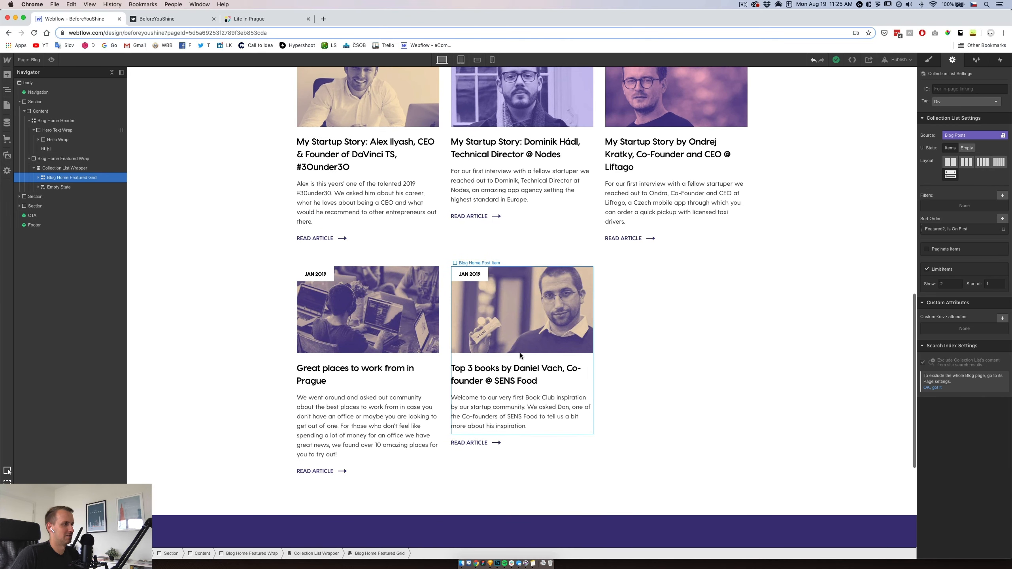
scroll(464, 349, up, 10)
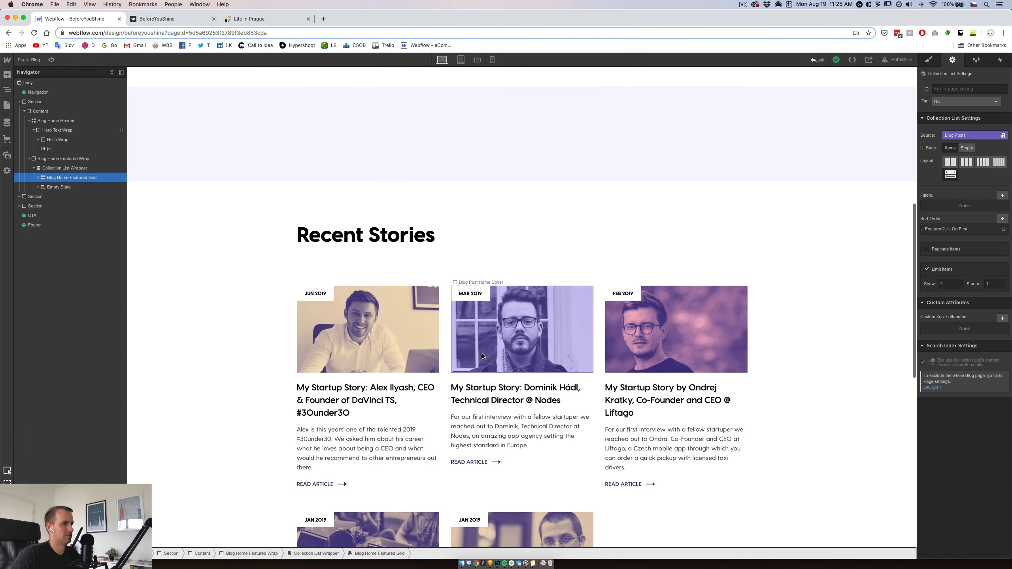
scroll(473, 374, up, 10)
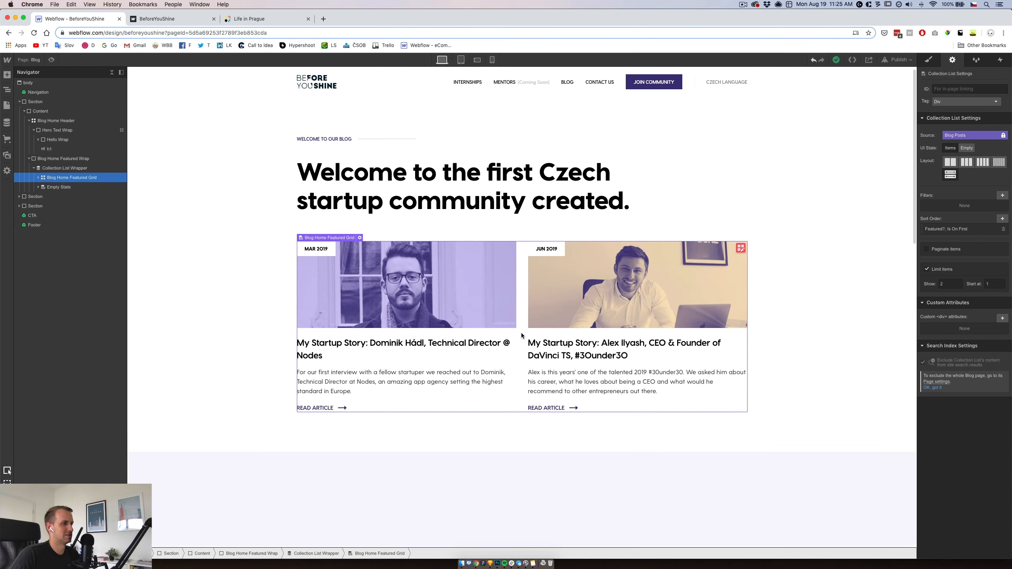
click(6, 106)
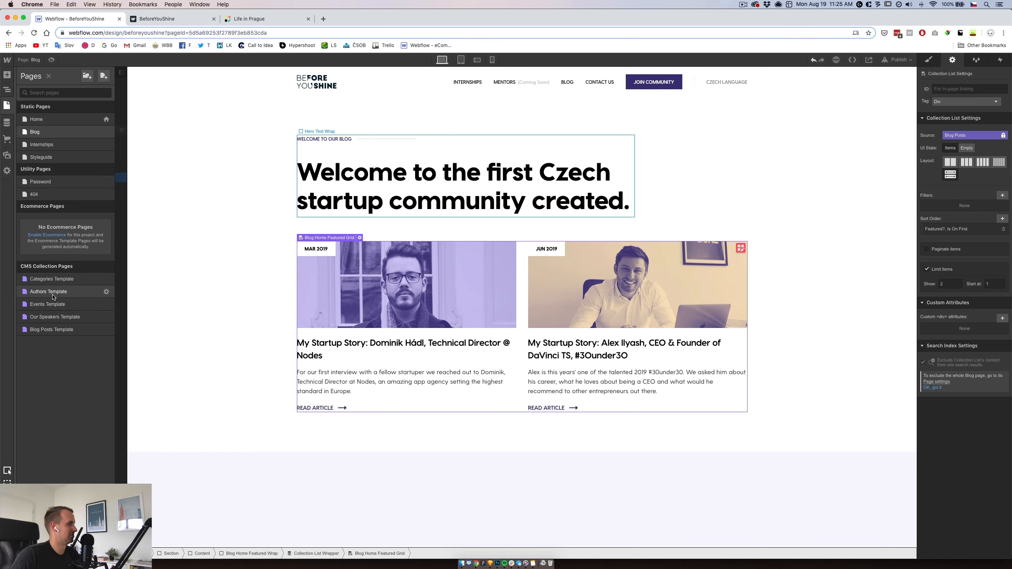
click(59, 330)
click(7, 123)
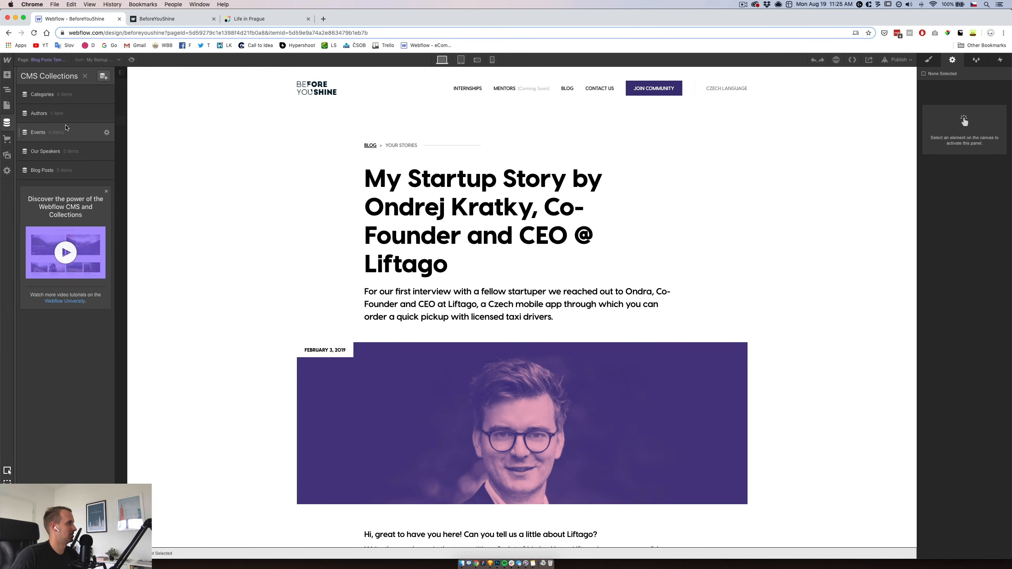
click(106, 171)
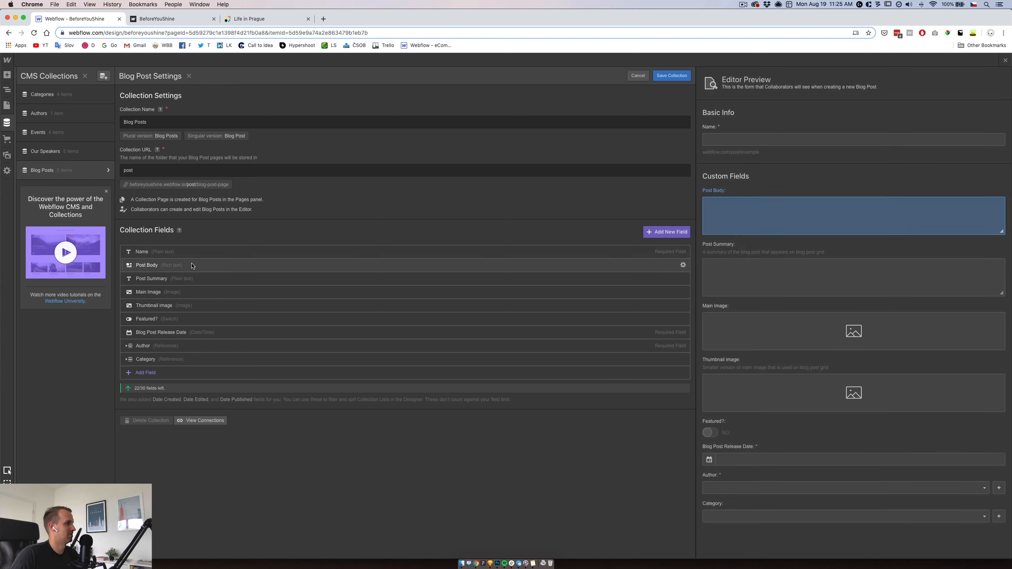
click(48, 172)
click(45, 171)
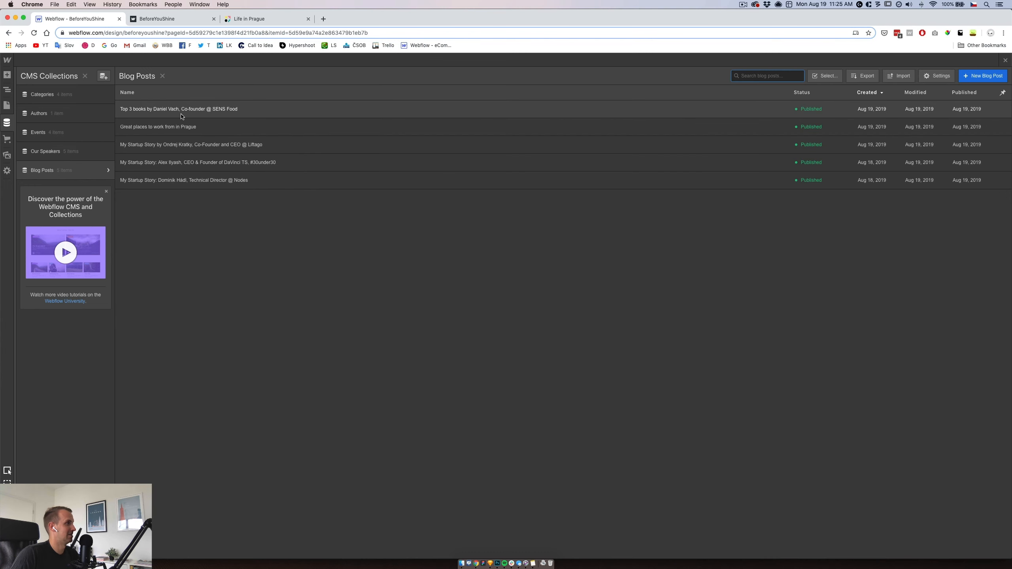
- Turn on Featured? for the Liftago startup story and save the changes while moving on to the Top 3 books post
click(195, 147)
scroll(354, 440, down, 5)
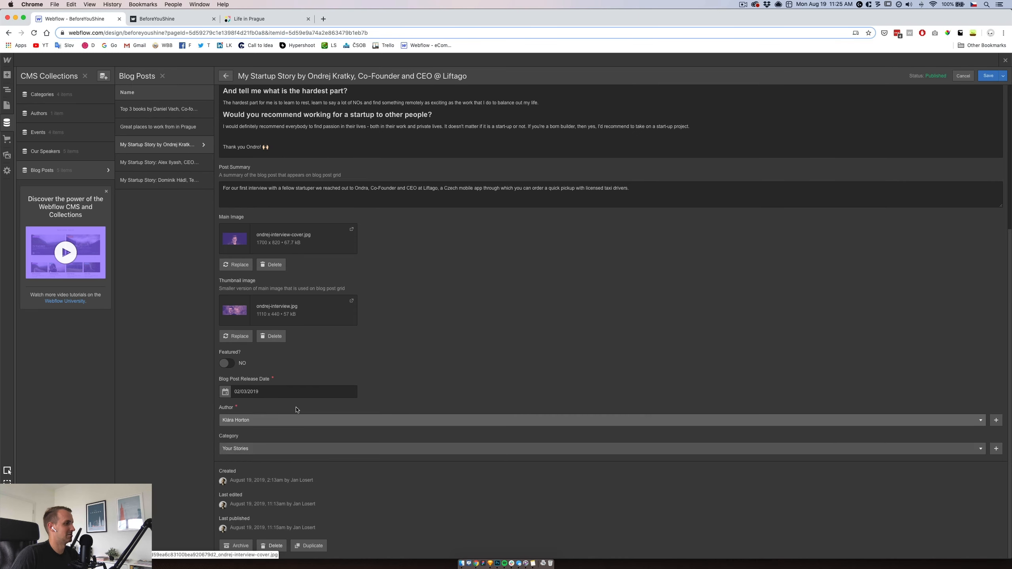
click(159, 114)
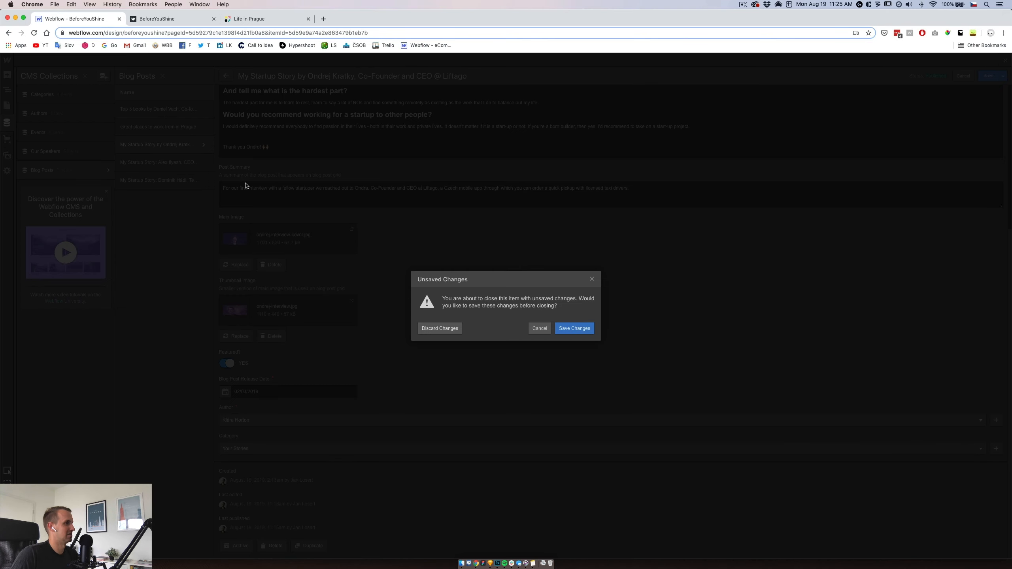
click(577, 333)
- Turn on Featured? for the Top 3 books post and save it
scroll(256, 321, down, 6)
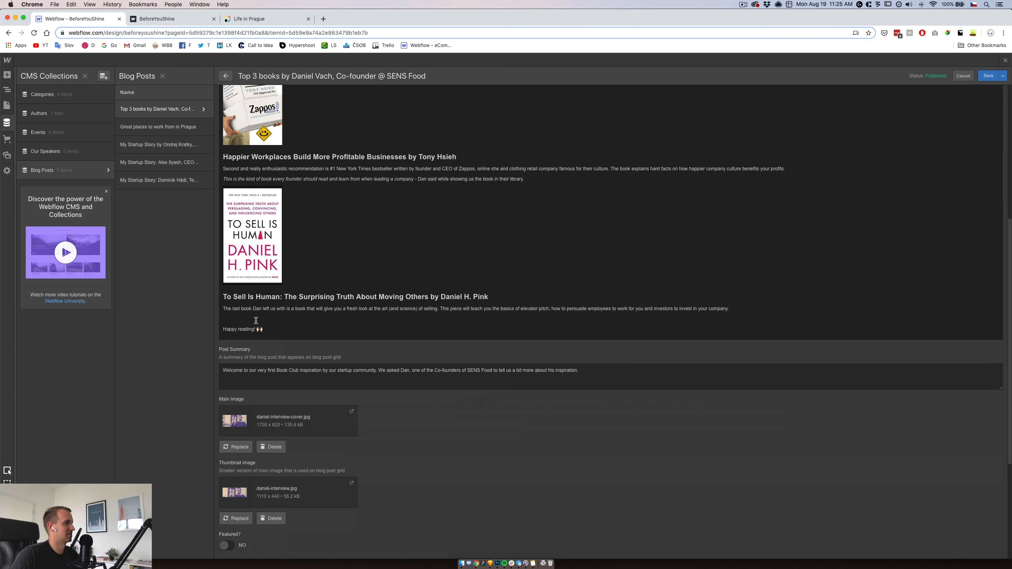
scroll(256, 321, down, 5)
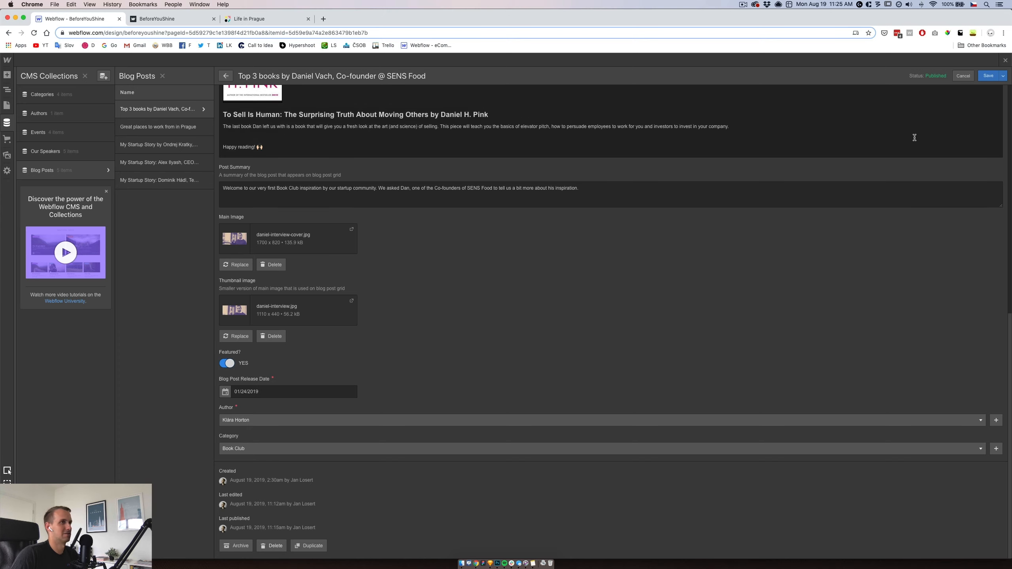
click(984, 77)
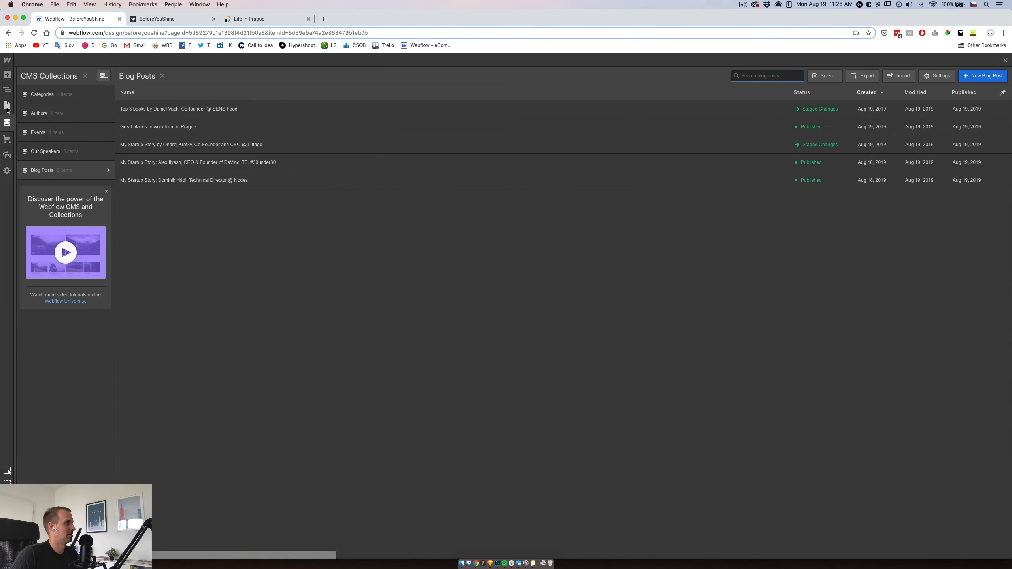
- Return to the Blog page from the CMS collection and select its first section
click(6, 106)
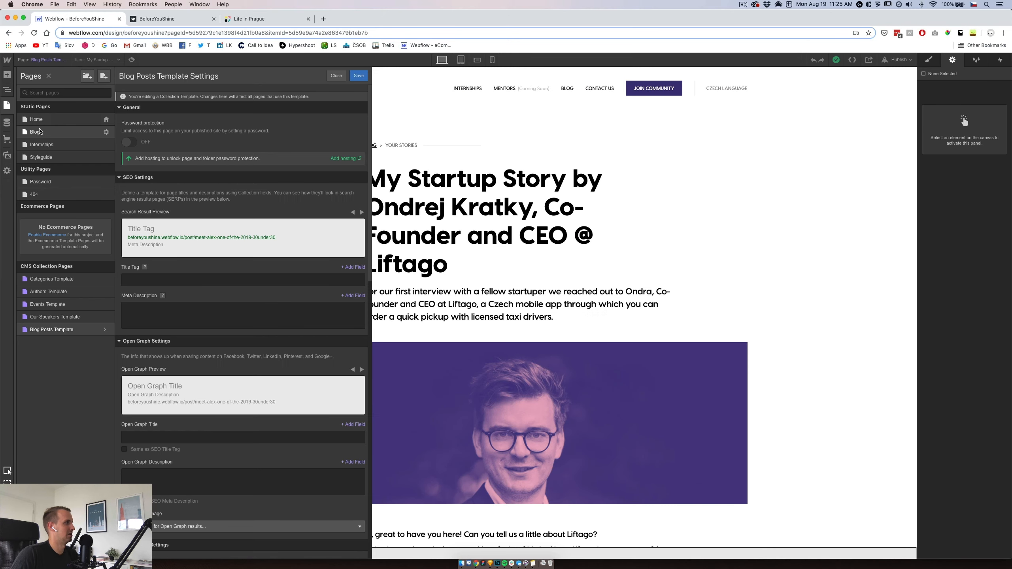
click(34, 132)
click(262, 313)
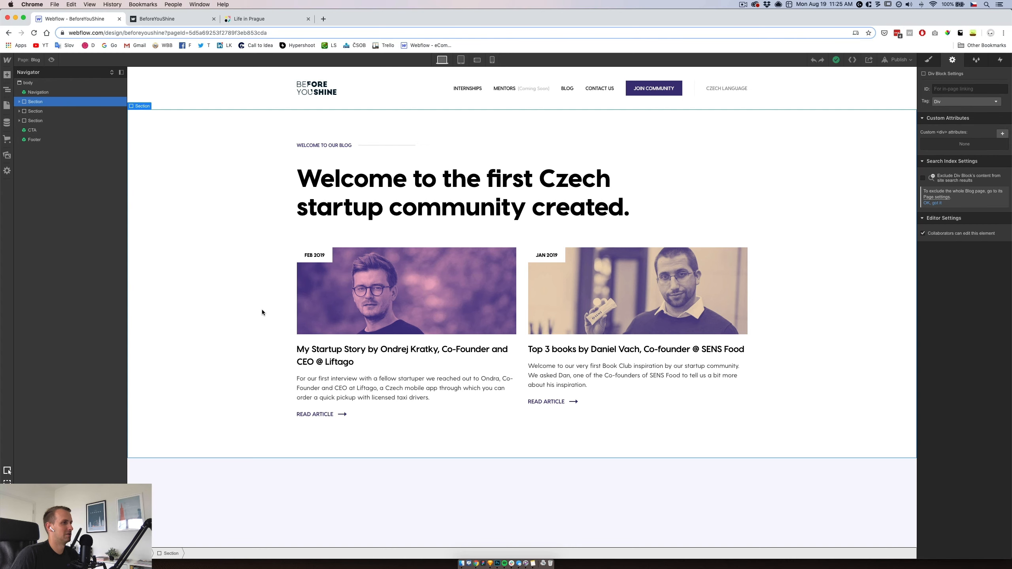
- Duplicate the Blog Post Date Label inside the featured post's cover block
scroll(262, 312, down, 2)
click(330, 215)
click(329, 214)
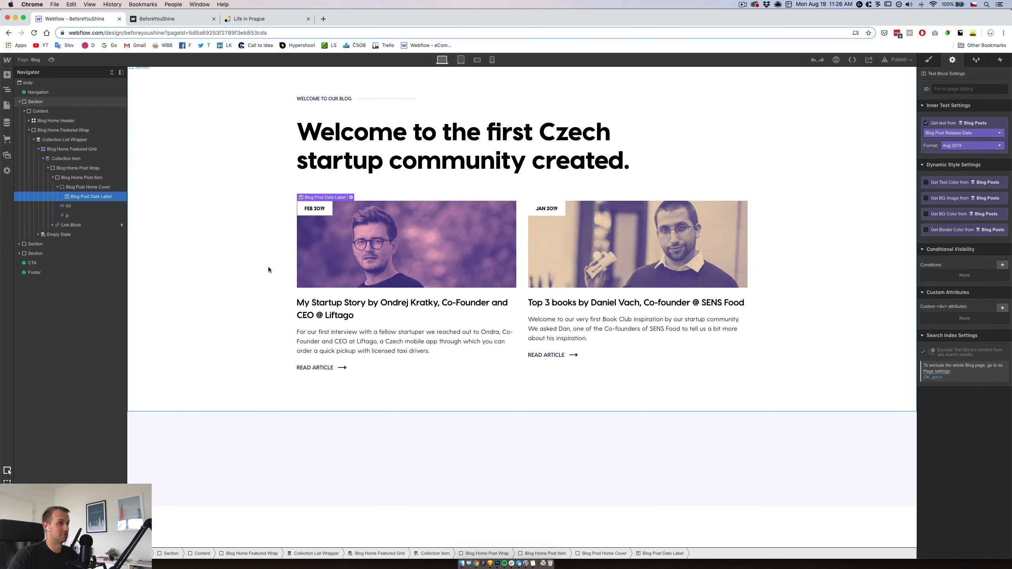
click(58, 187)
click(58, 188)
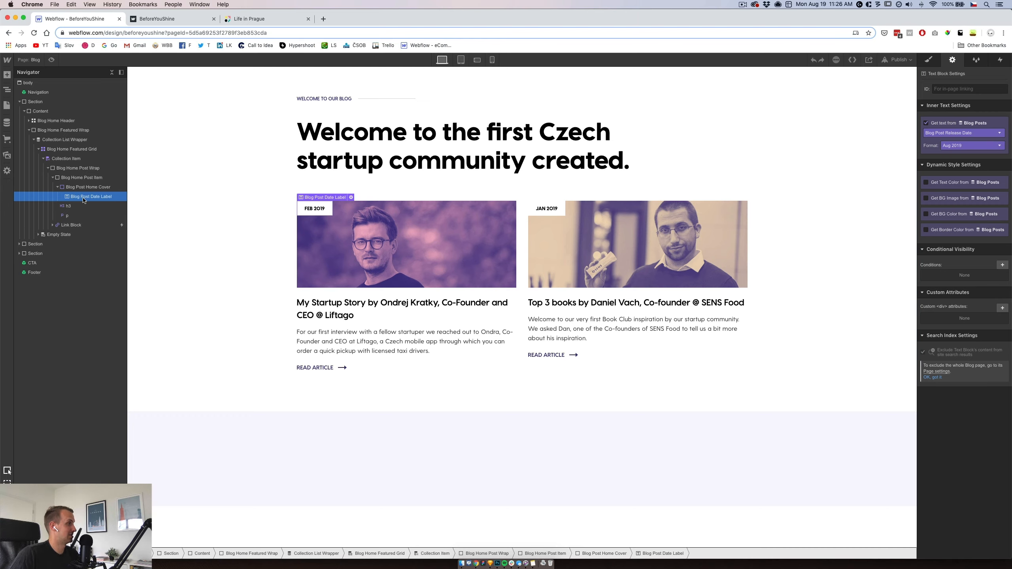
key(super+v)
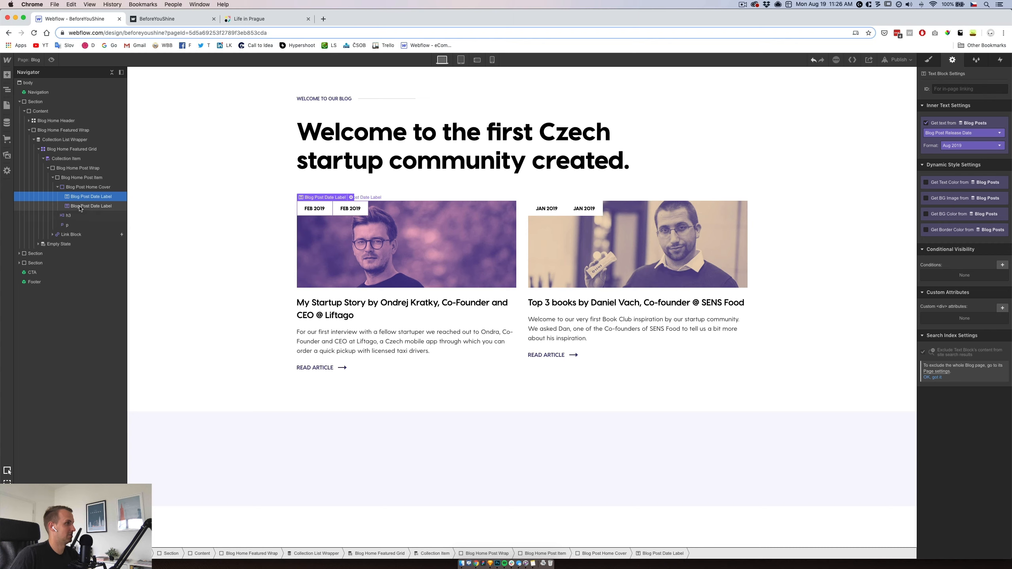
- Duplicate the cover block's class as Blog Home Featured Cover and justify its children with space between
click(929, 60)
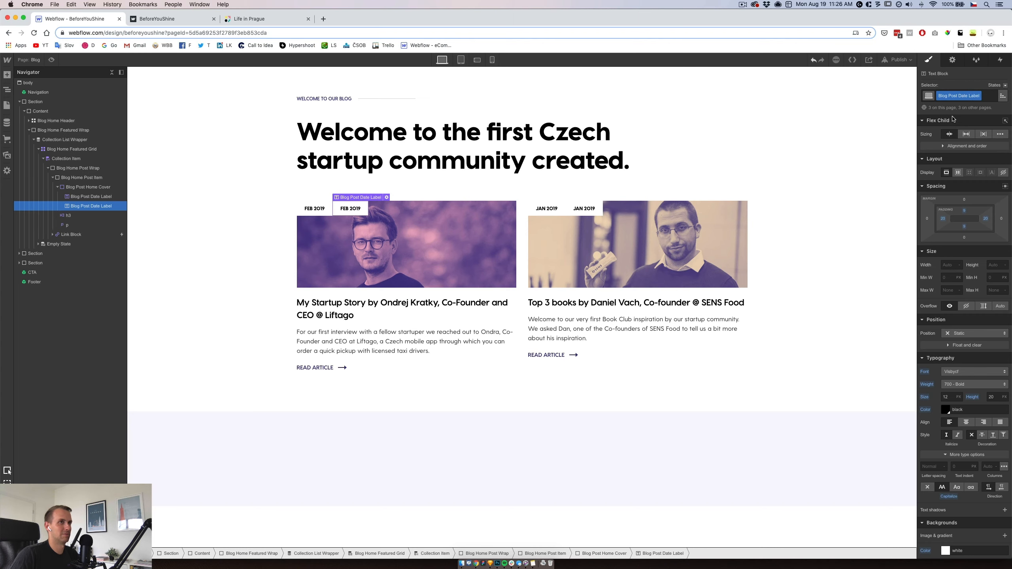
click(88, 187)
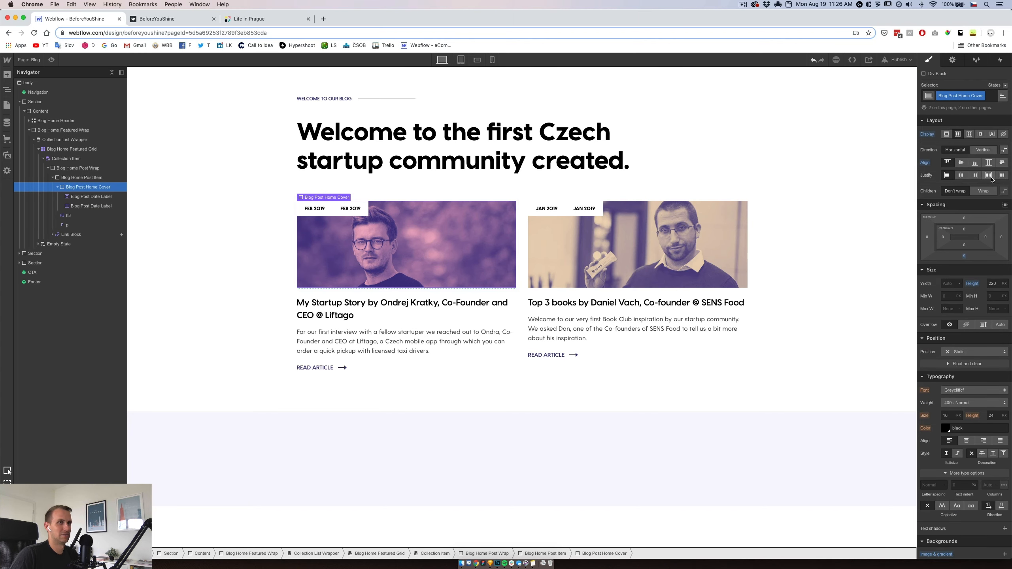
click(982, 96)
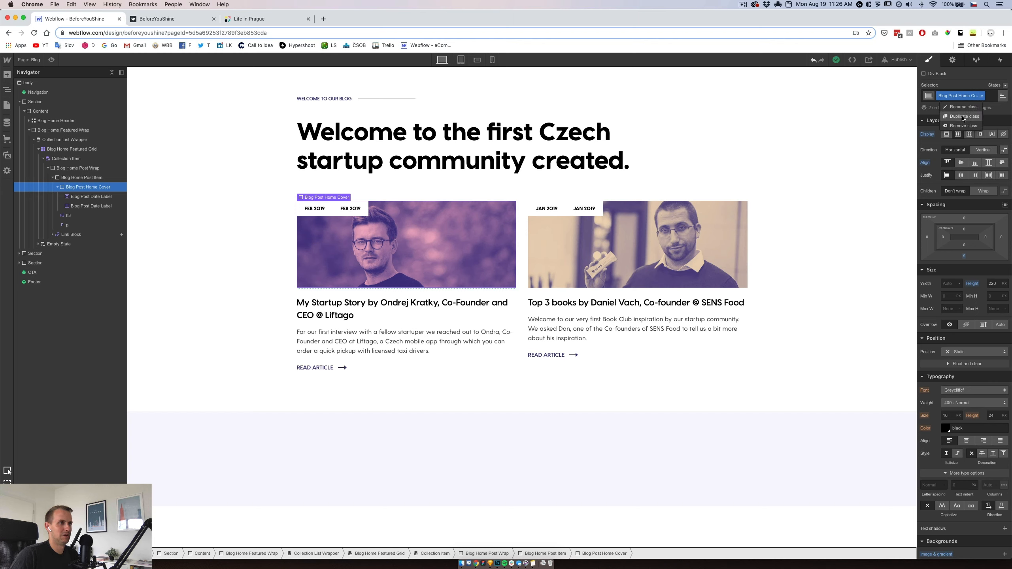
click(963, 118)
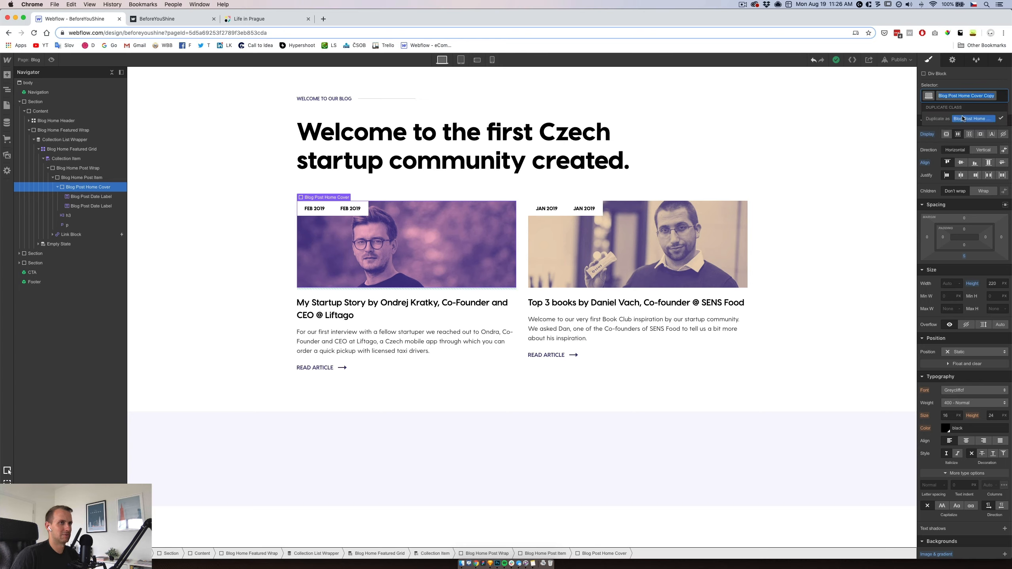
text(Blog Ho)
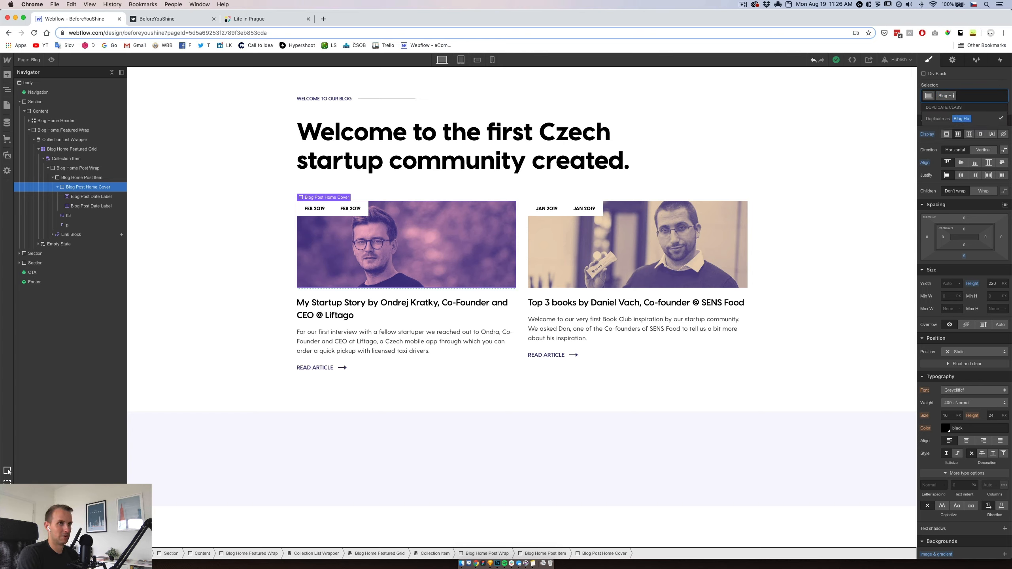
text(me Featured Cover)
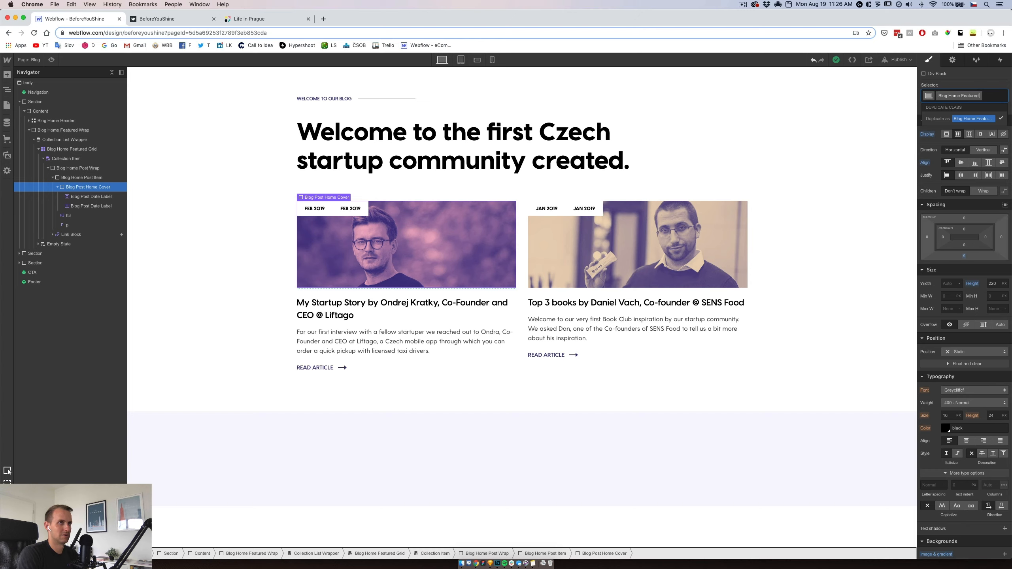
key(Return)
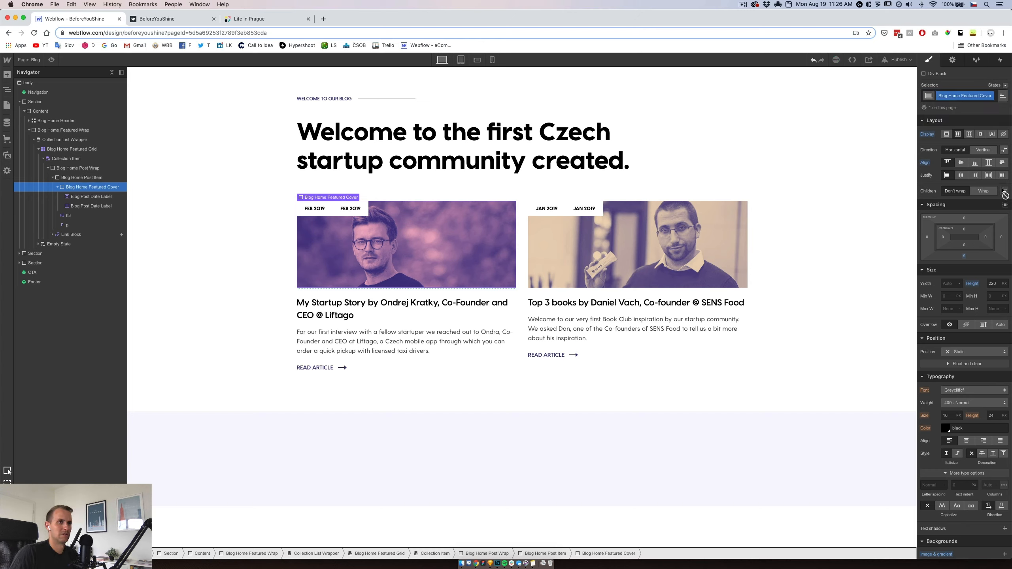
click(989, 175)
- Disconnect the second date label from the Blog Posts field and change its text to FEATURED POST
click(498, 208)
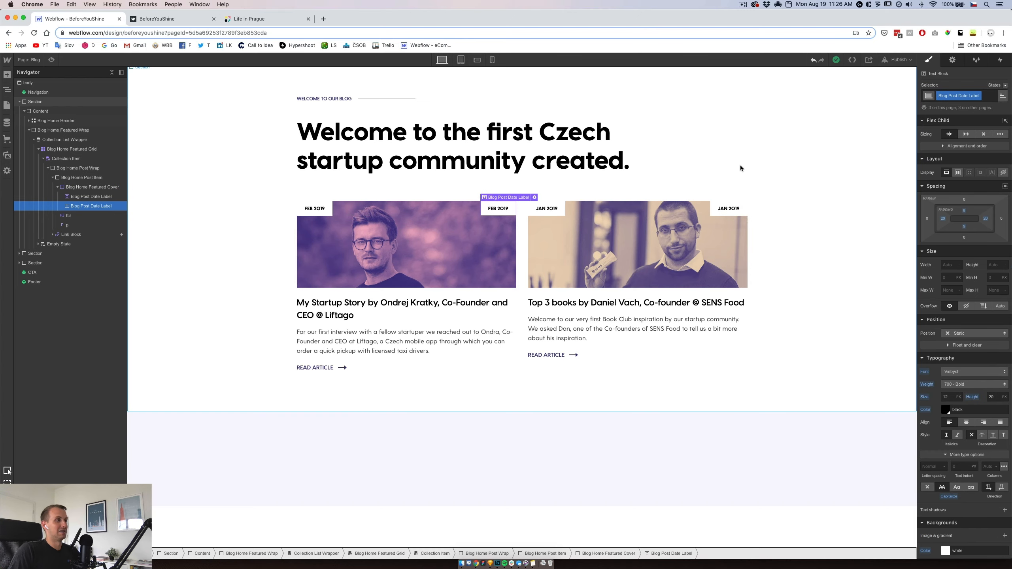
click(534, 197)
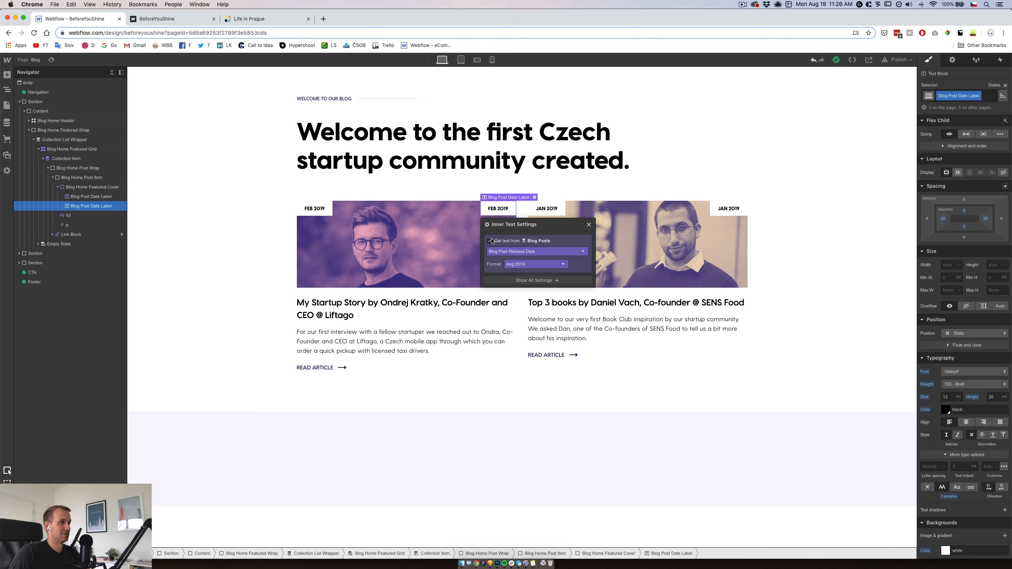
click(489, 241)
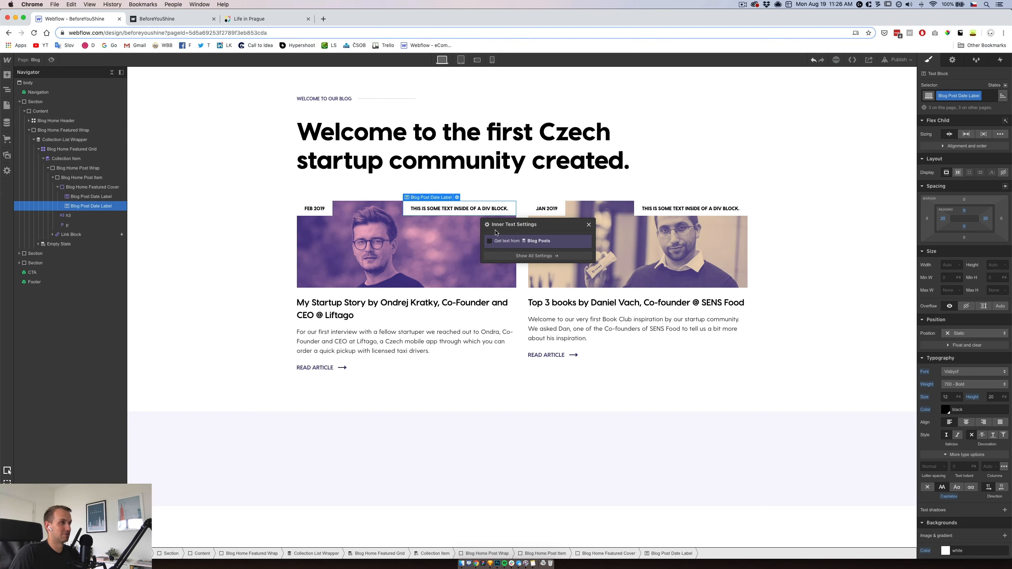
click(493, 210)
double_click(493, 209)
text(FEA)
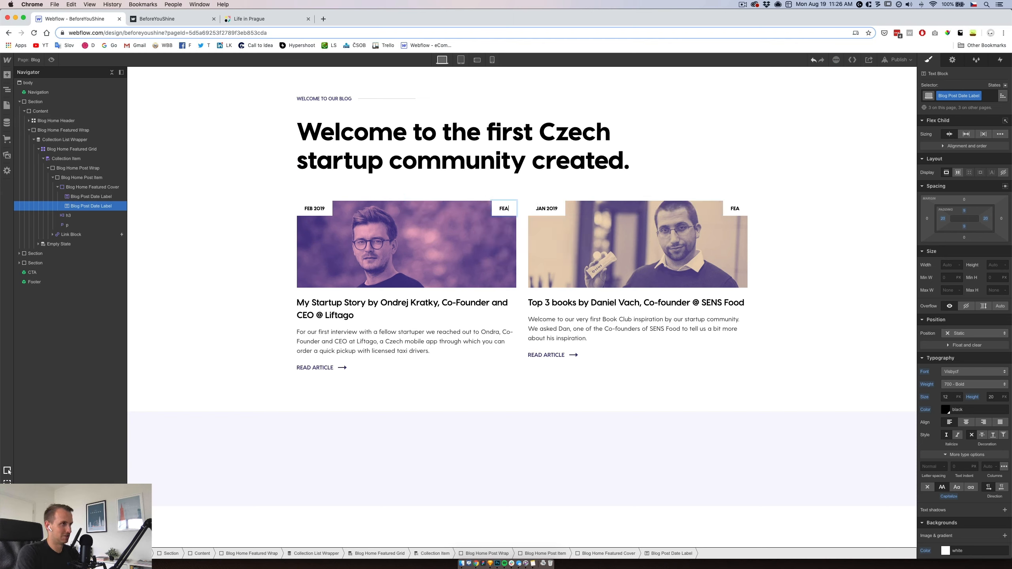
text(TURED POST)
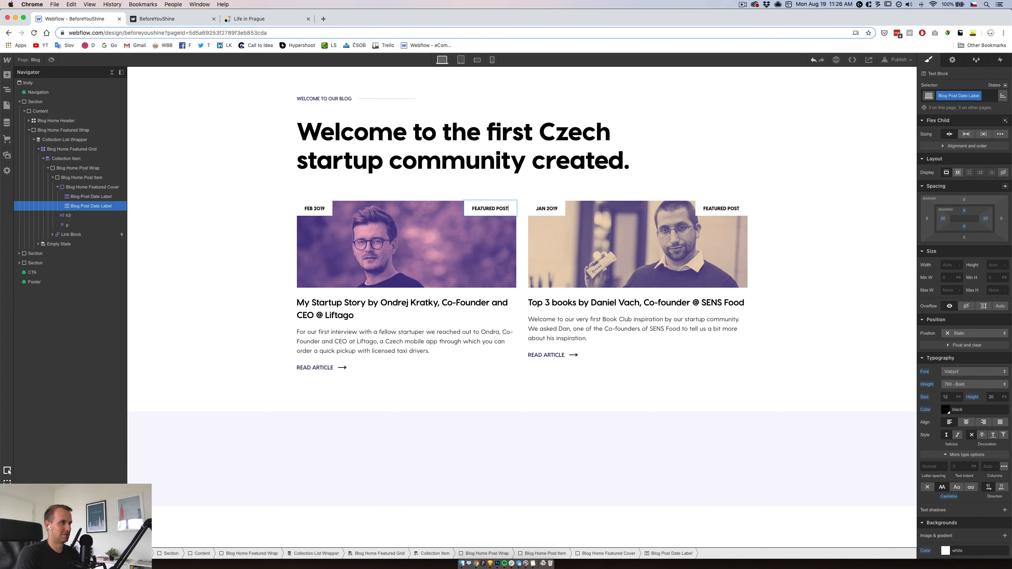
click(277, 376)
- Look over the whole Blog page from the featured posts down to the footer
scroll(278, 375, down, 8)
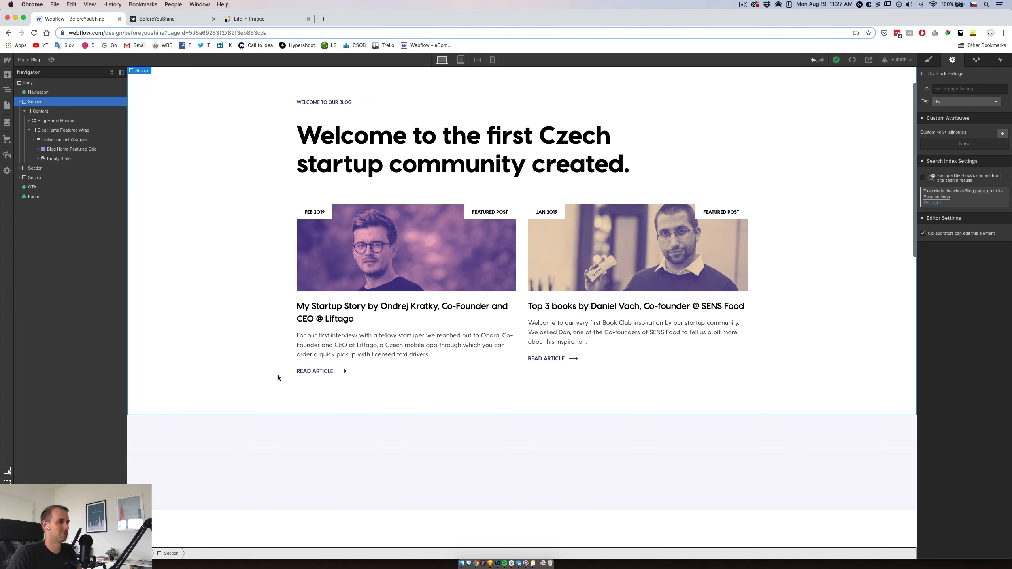
scroll(277, 376, down, 10)
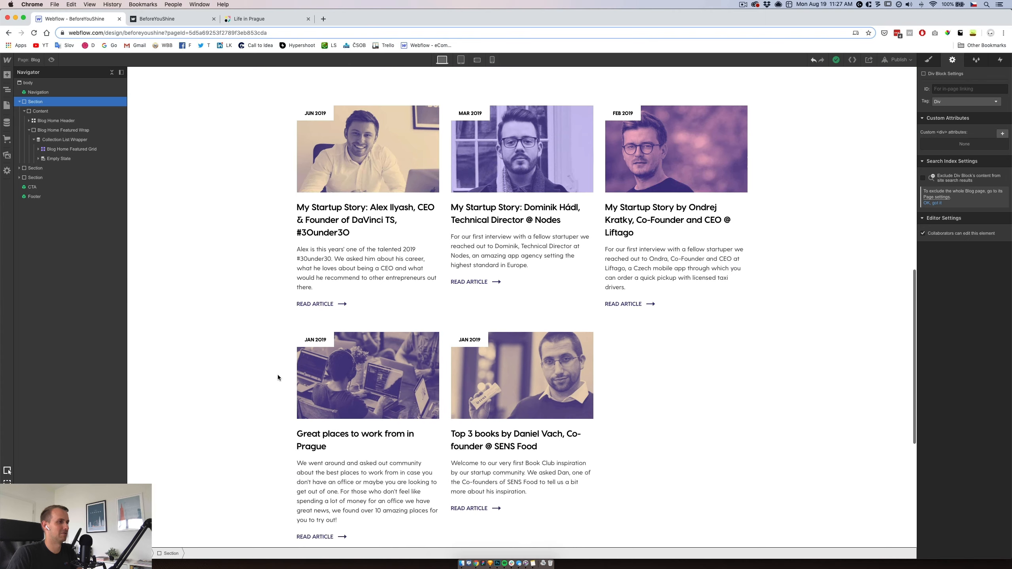
scroll(277, 376, down, 5)
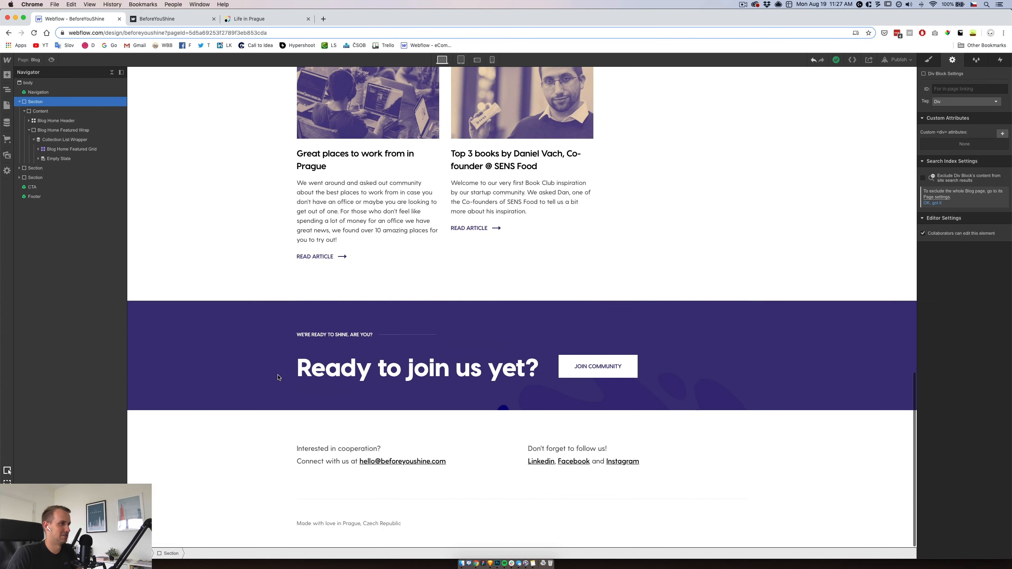
scroll(278, 375, up, 10)
scroll(277, 375, up, 10)
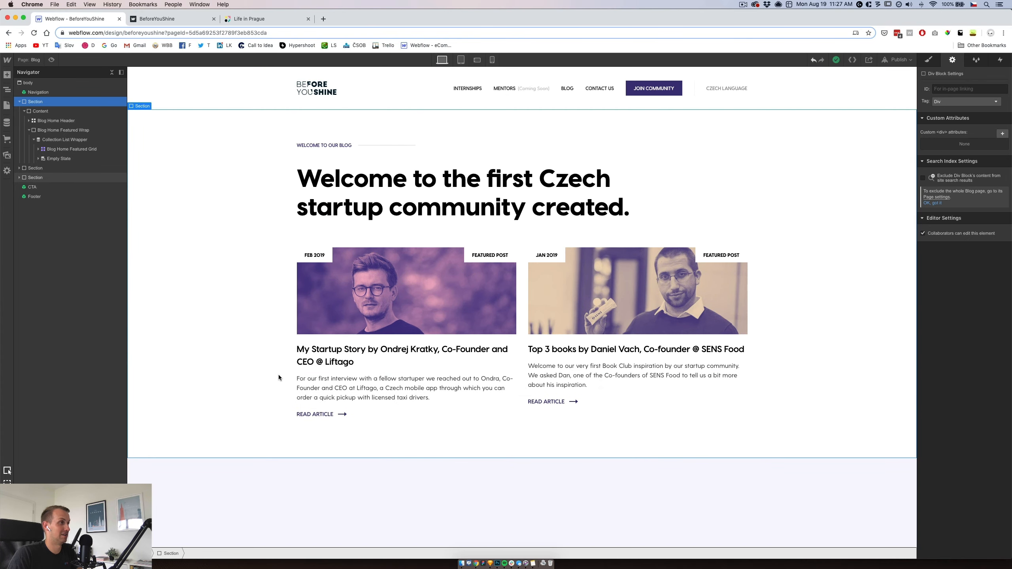
- Try to reuse the first featured post's title inside the empty Blog Home Quote Wrap
scroll(277, 375, down, 4)
click(407, 274)
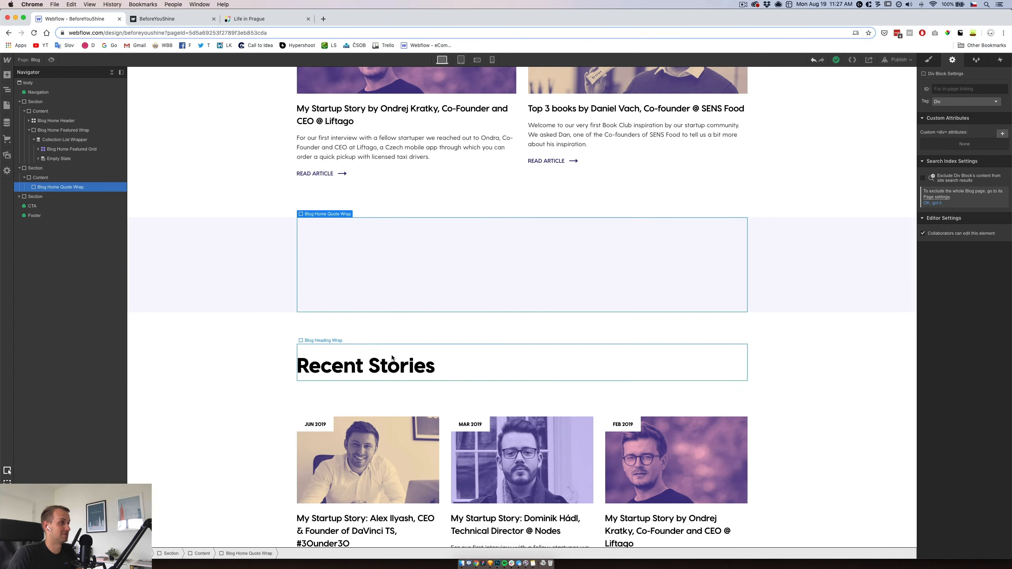
click(376, 110)
click(364, 255)
drag(366, 263, 558, 151)
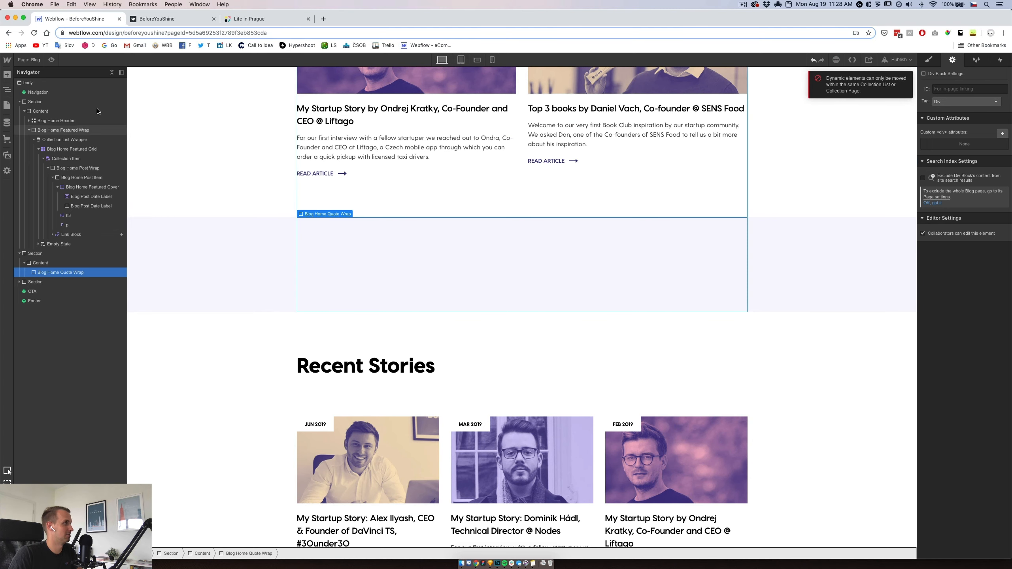
- Add a heading to the Blog Home Quote Wrap, set it to H2 and show its style settings
click(7, 74)
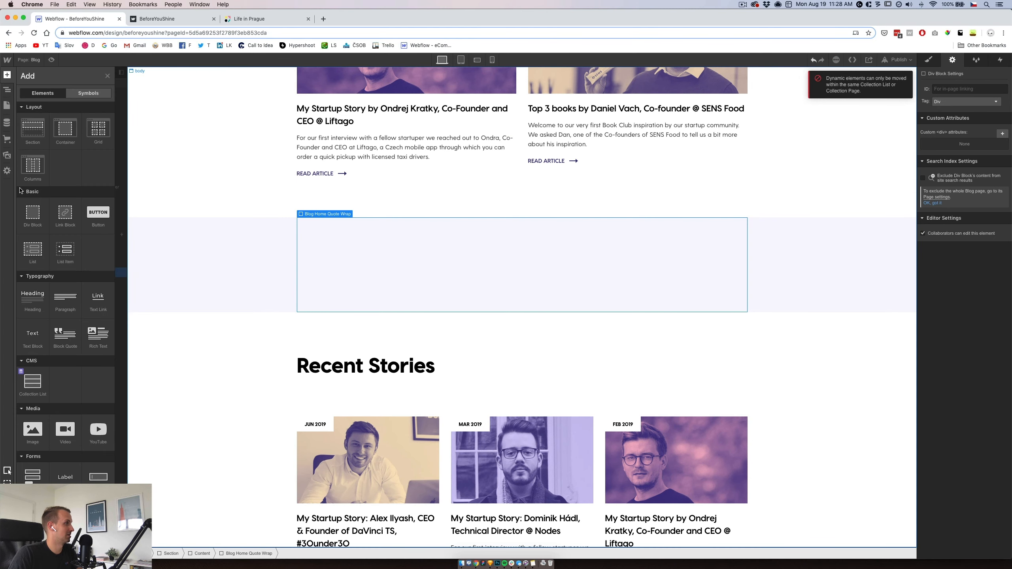
click(37, 304)
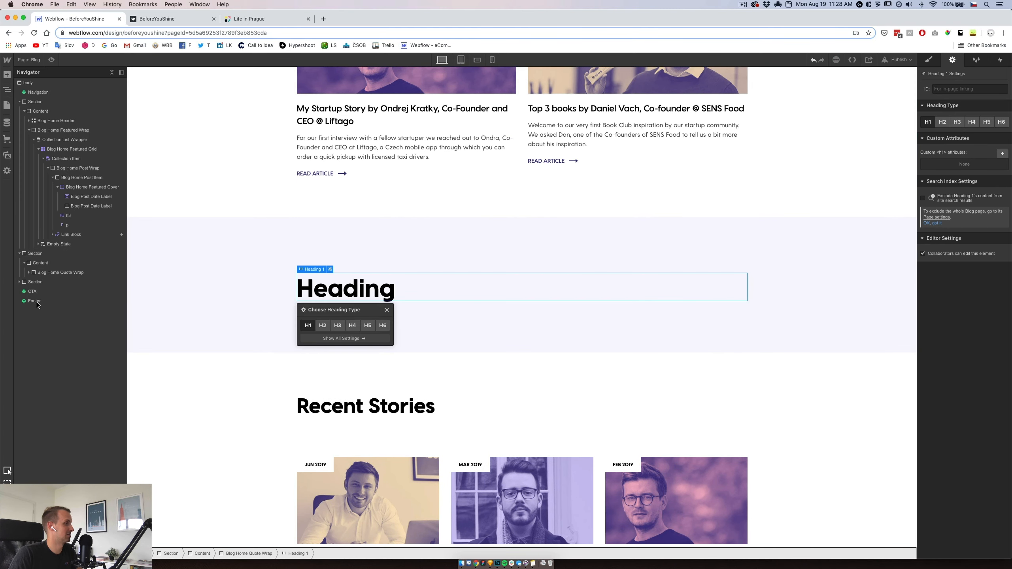
click(323, 326)
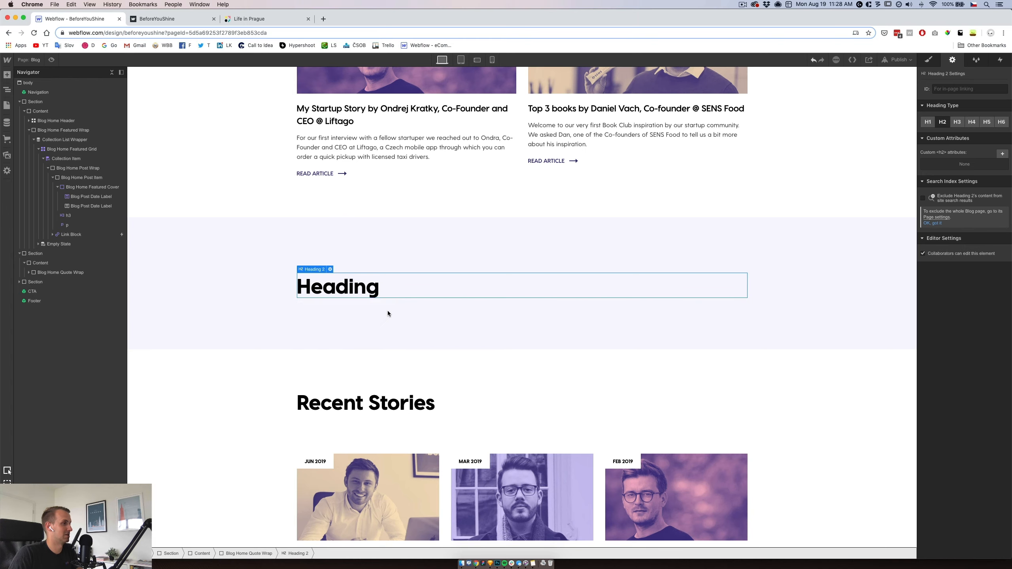
click(929, 60)
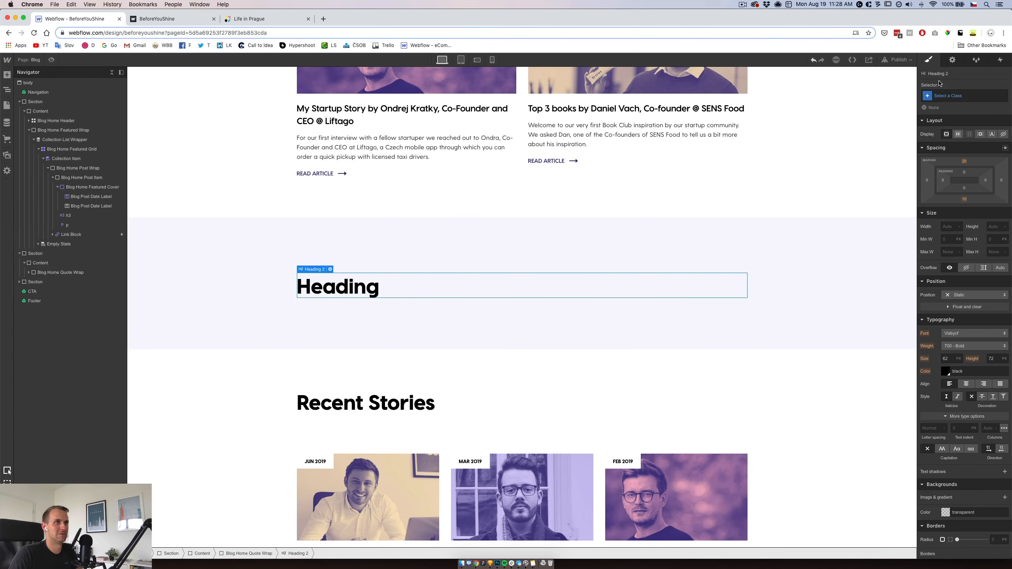
- Add a text block below the heading in the quote wrap and delete the heading
click(6, 77)
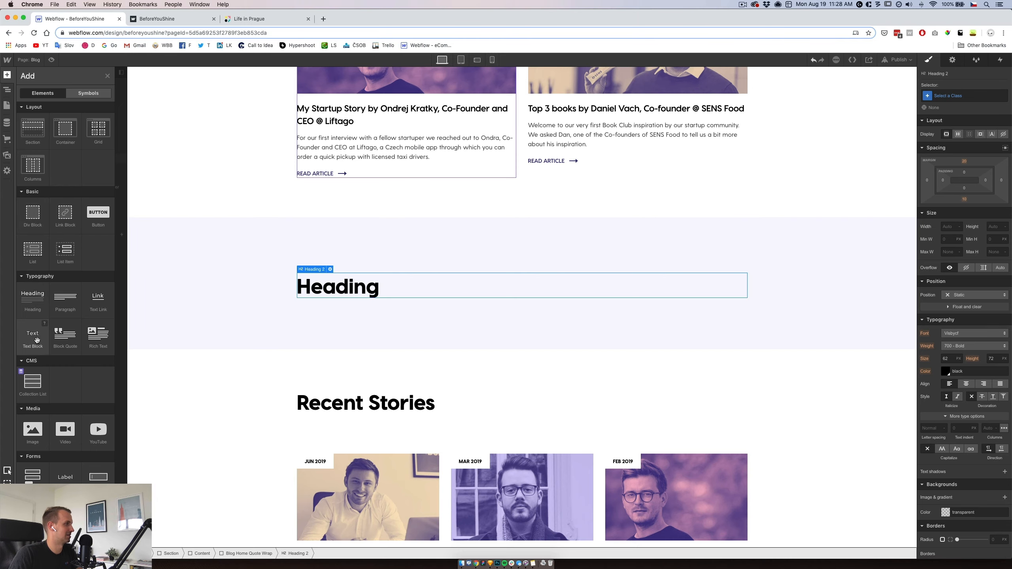
drag(34, 341, 351, 307)
click(343, 287)
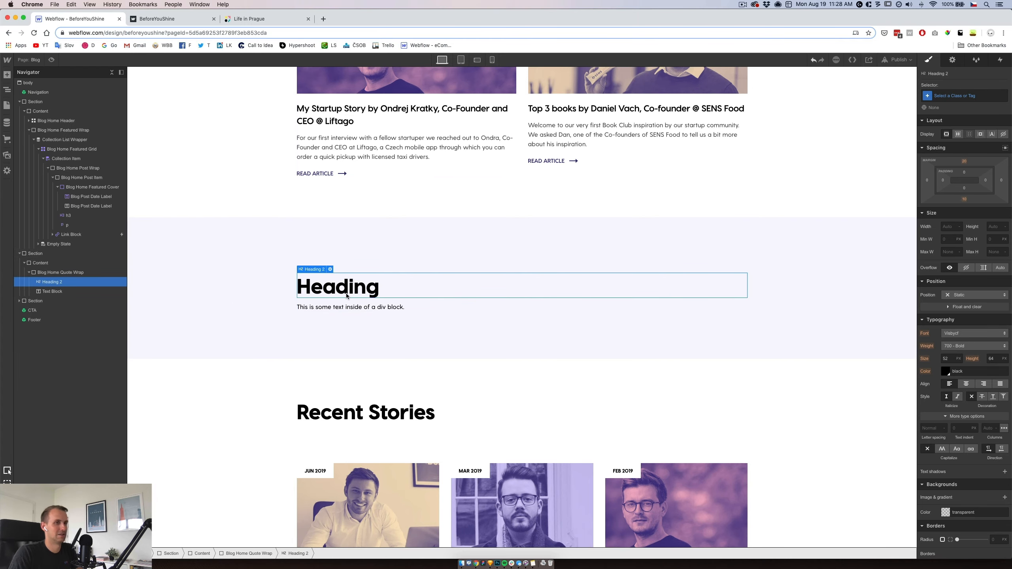
key(Delete)
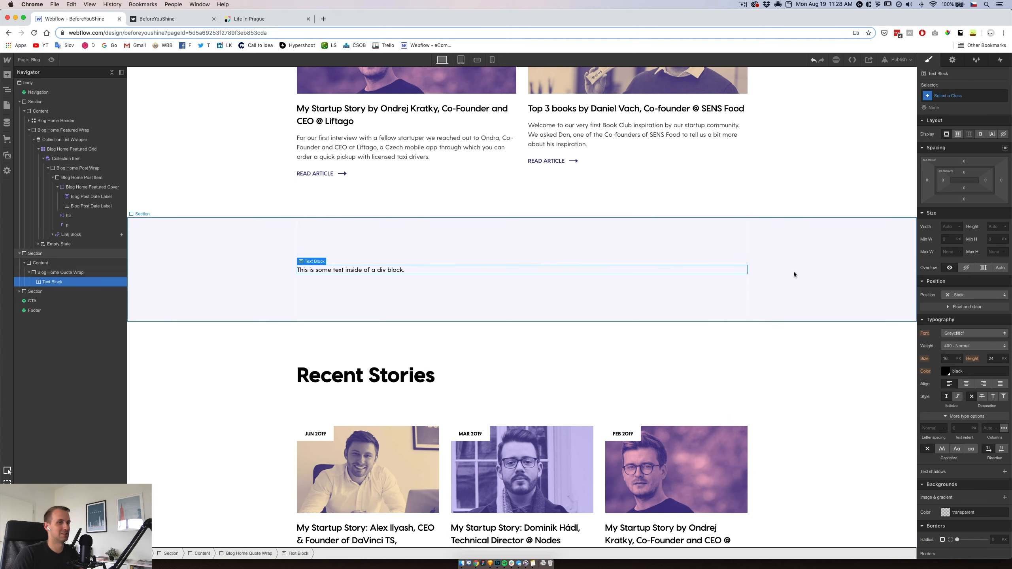
- Style the quote wrap's text block in Visbycf, weight 500 - Medium, with font size 52 px and line height 64 px
click(951, 360)
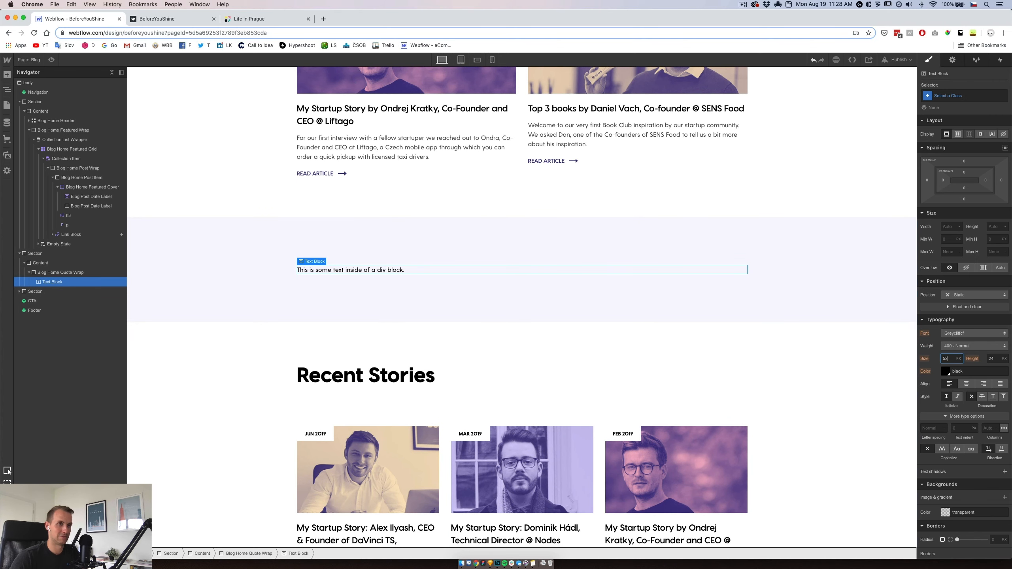
key(Tab)
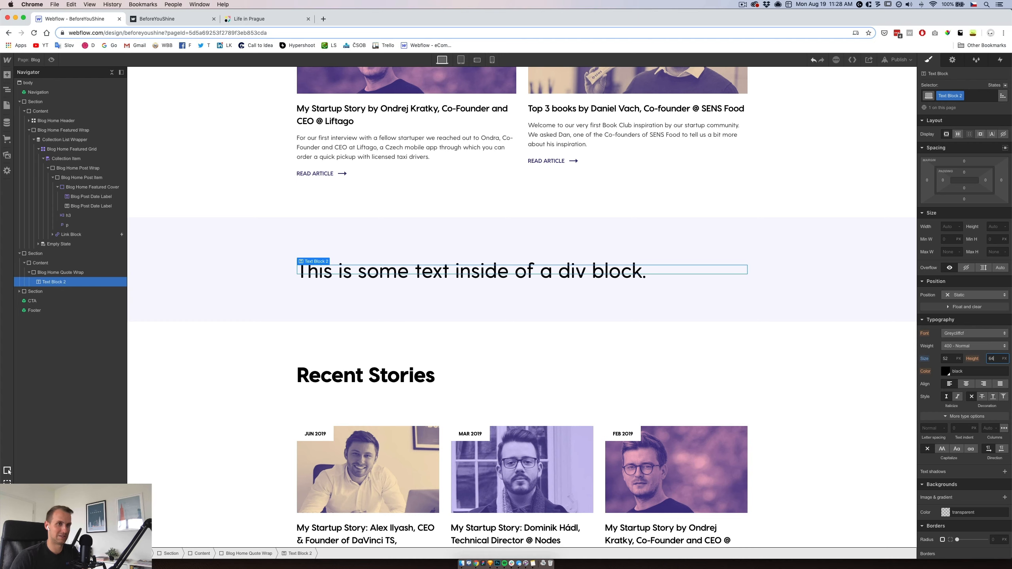
text(64)
key(Return)
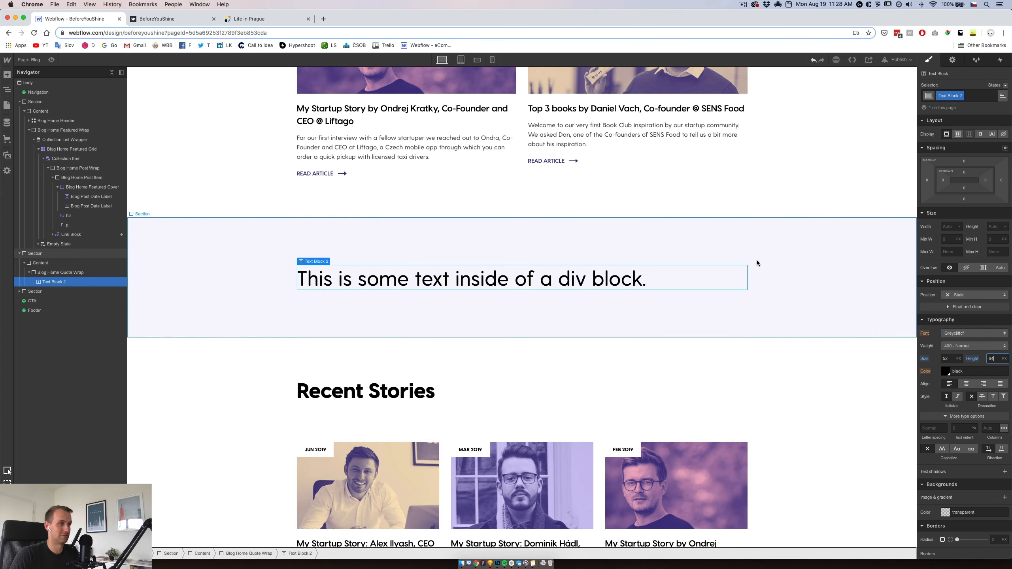
click(974, 333)
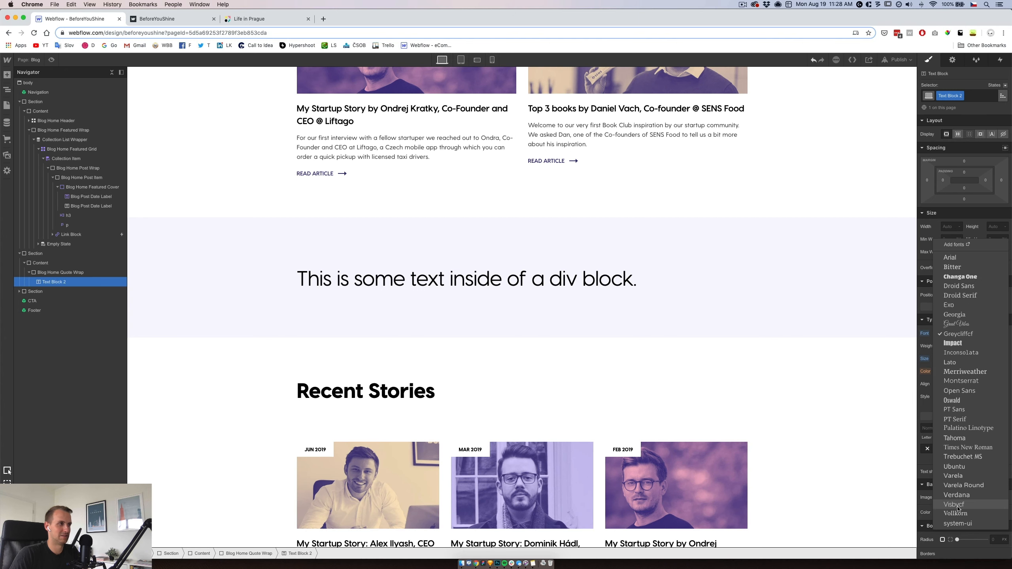
click(958, 505)
click(957, 348)
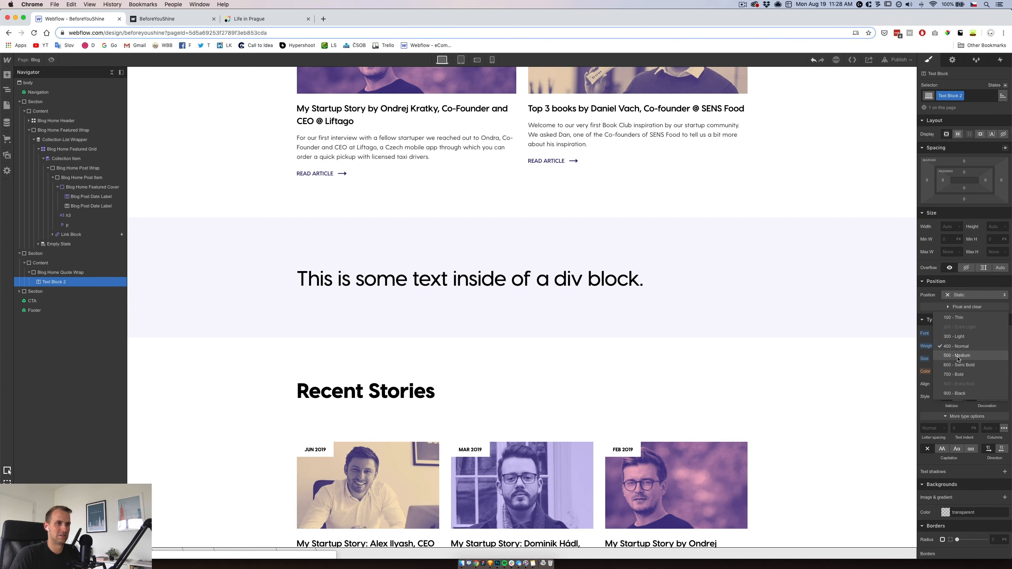
click(958, 356)
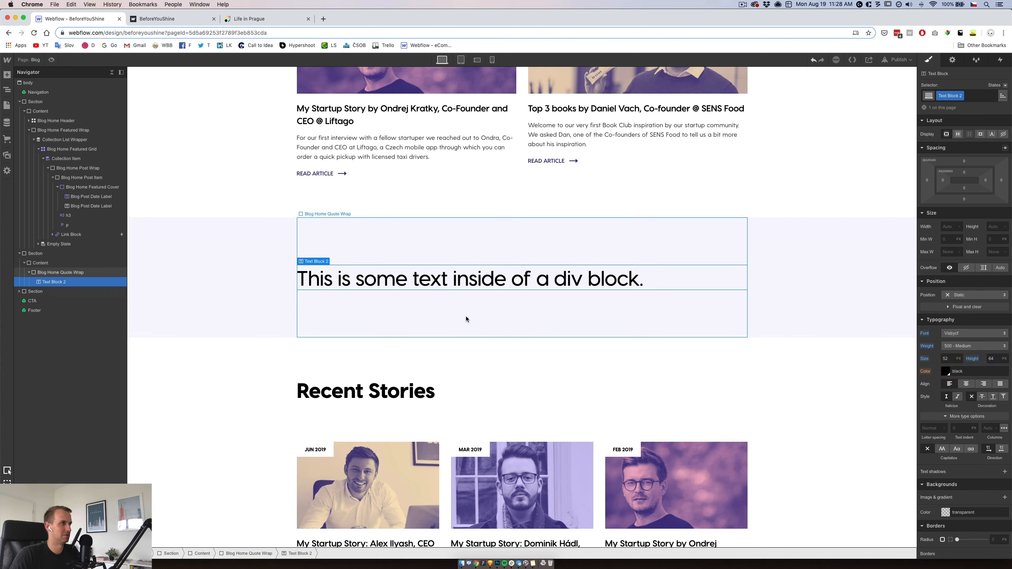
- Go to the Blog Posts Template page and duplicate the Div Block holding the author's name and tagline in Author Blog Detail
scroll(428, 386, down, 4)
scroll(427, 385, down, 6)
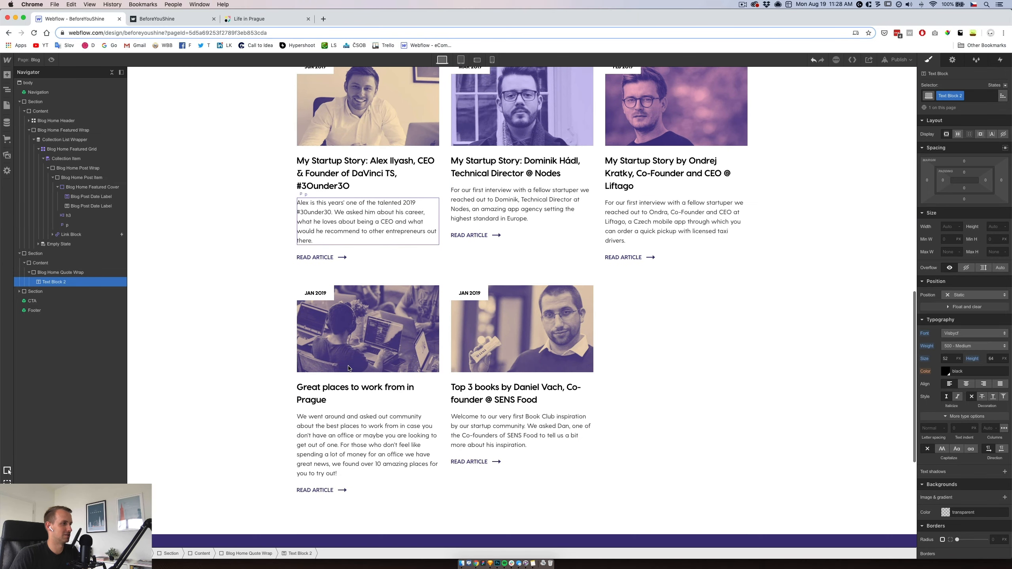
click(4, 107)
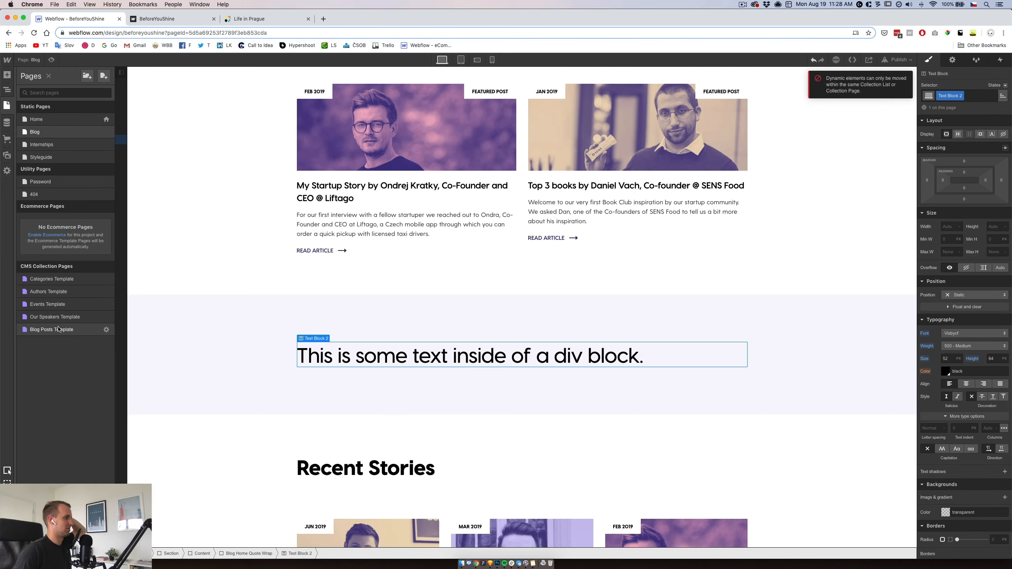
click(84, 330)
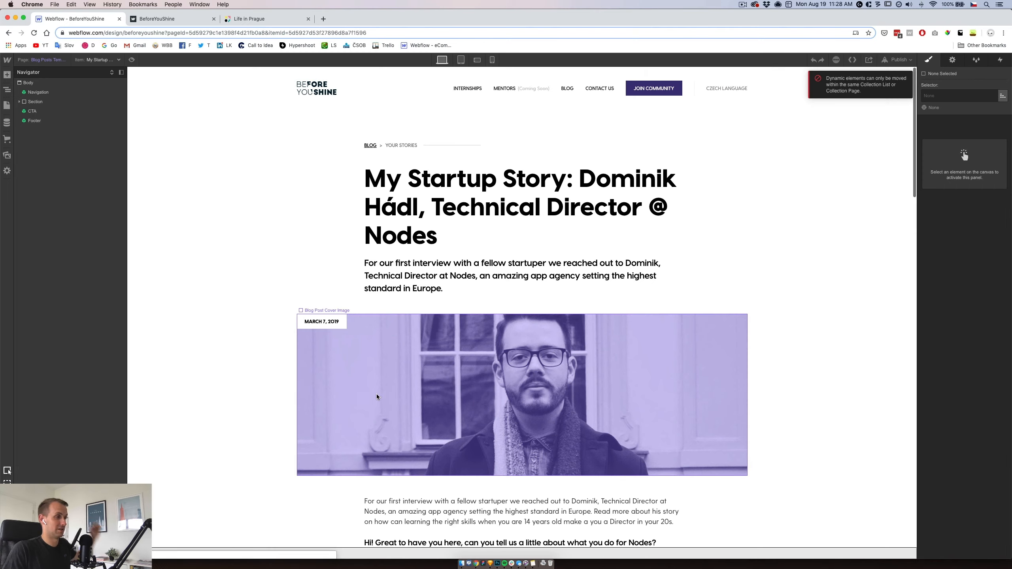
scroll(401, 413, down, 15)
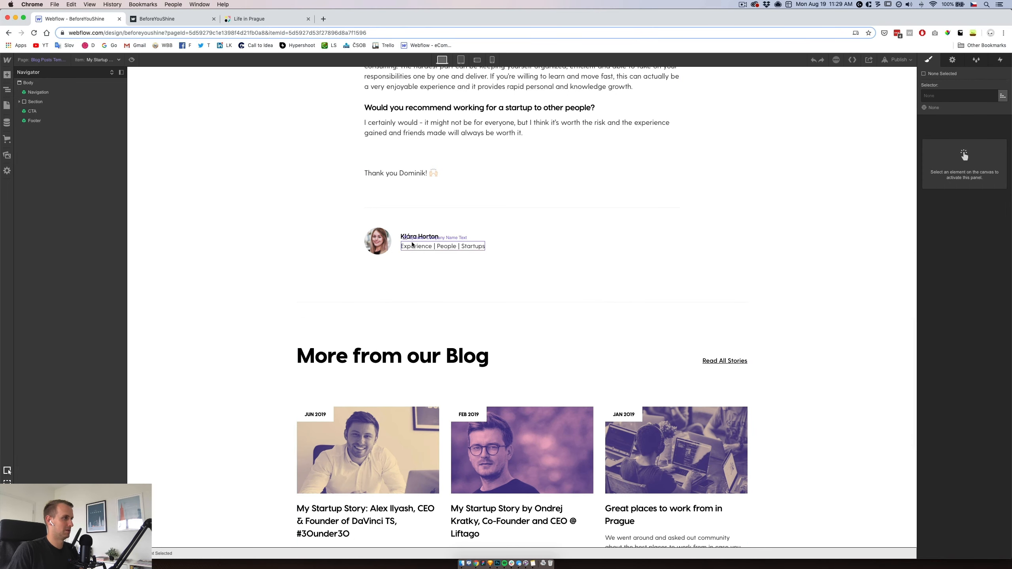
click(412, 244)
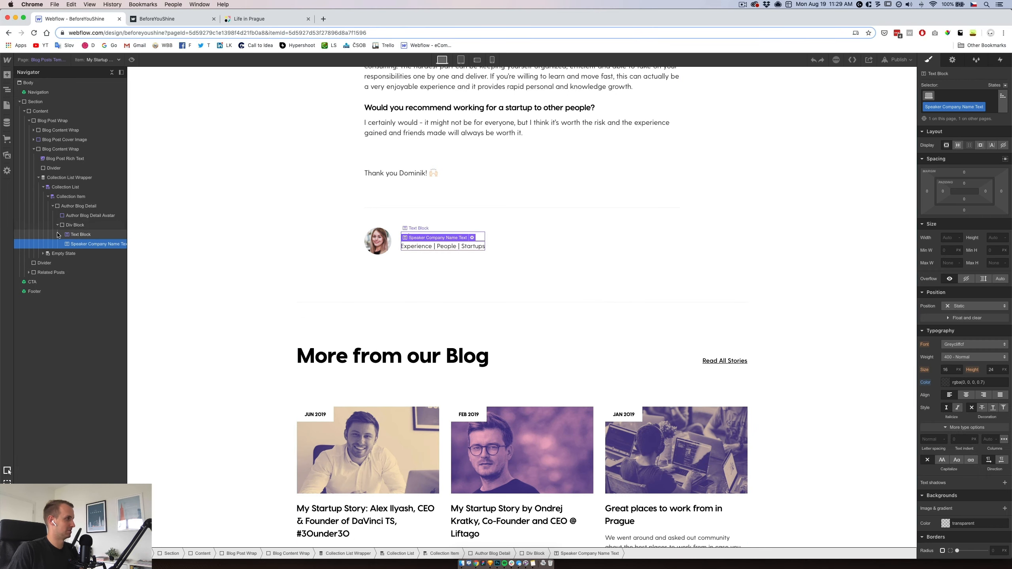
key(super+v)
- Disconnect the name text block and the Speaker Company Name Text in one author Div Block from the Authors collection
click(79, 234)
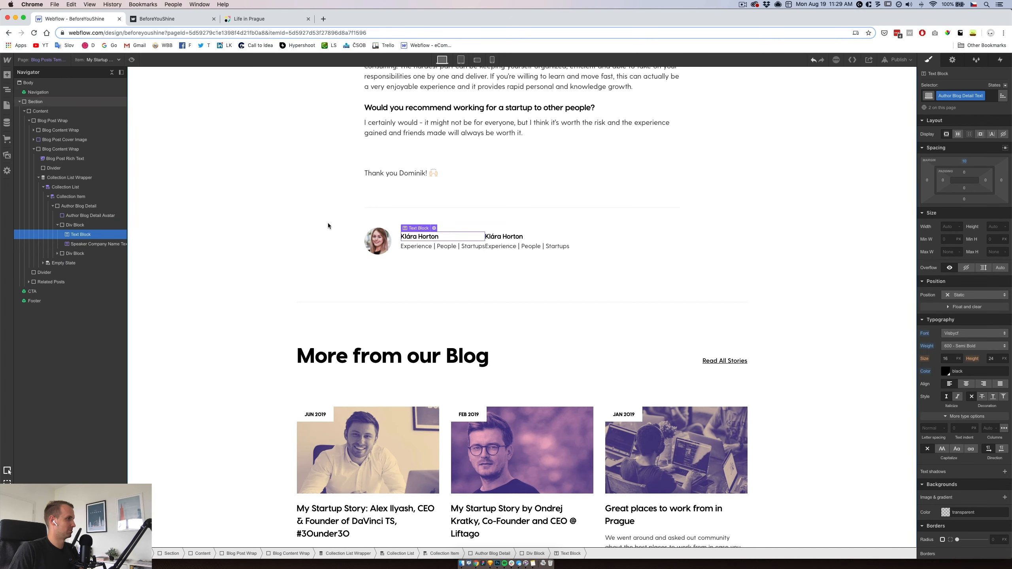
click(435, 228)
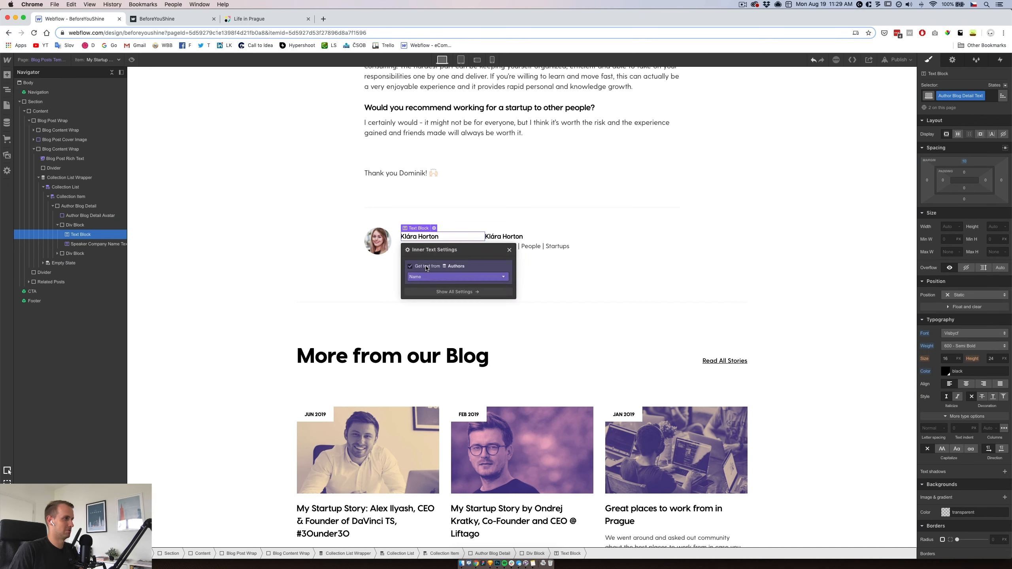
click(410, 268)
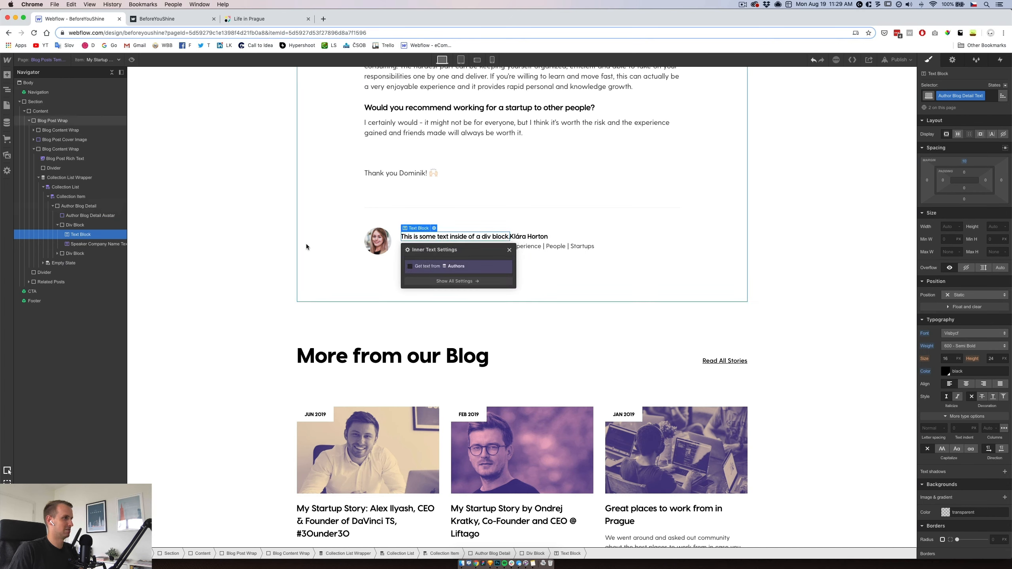
click(463, 245)
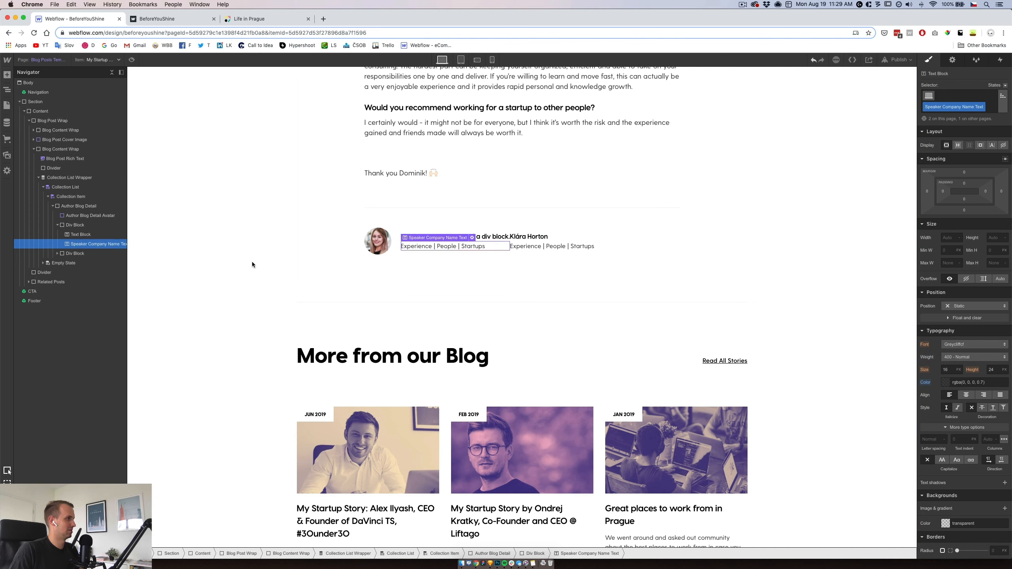
click(472, 238)
click(411, 276)
- Move the unlinked Div Block out of the author collection list and copy it below the quote text on the Blog page
drag(73, 226, 64, 179)
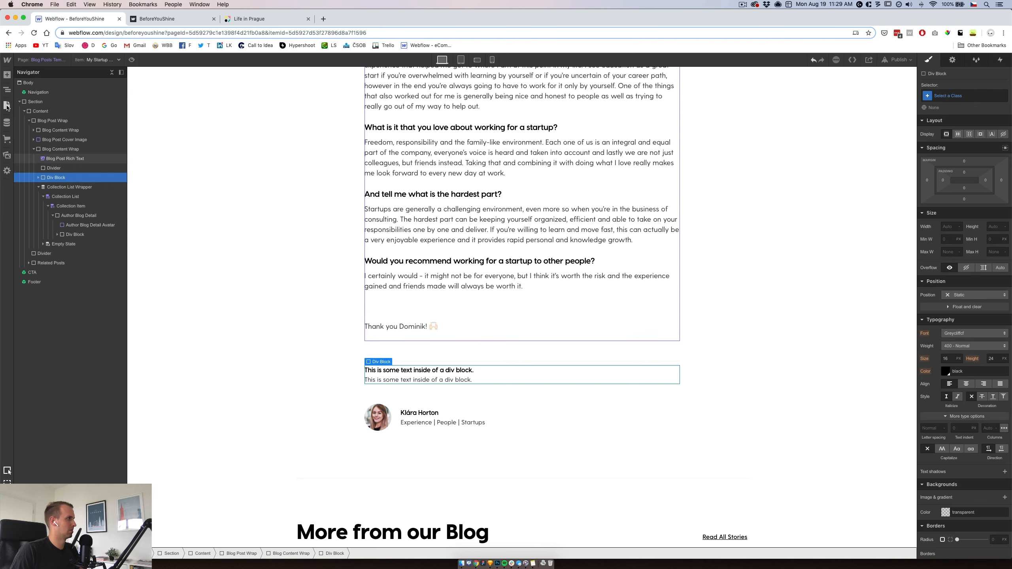
click(7, 105)
click(45, 133)
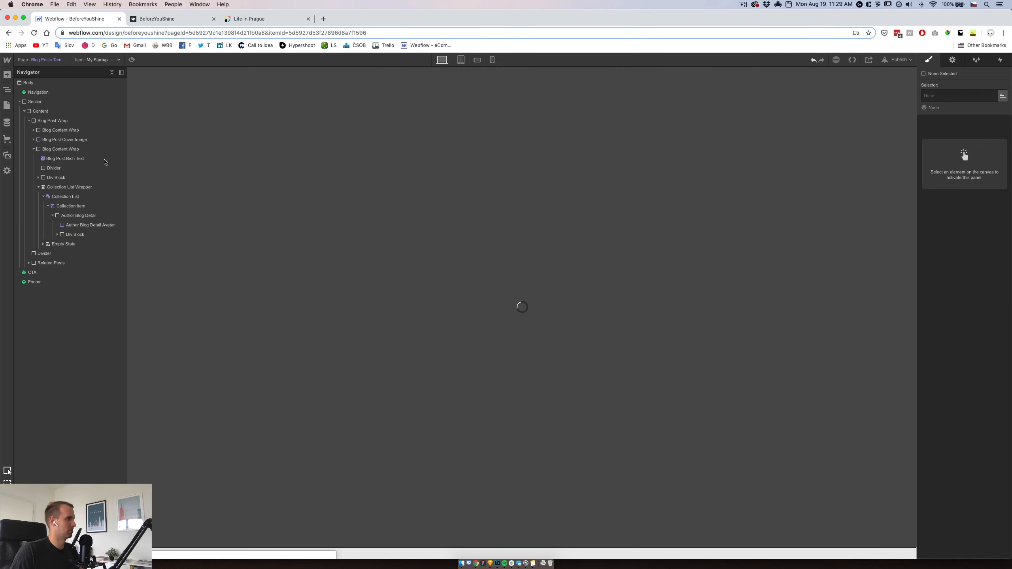
click(446, 516)
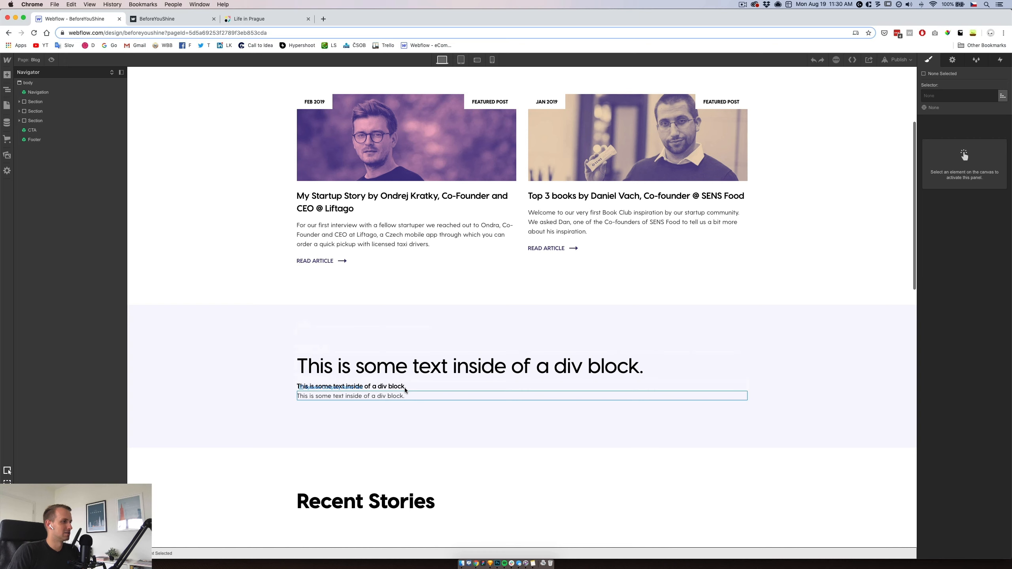
click(397, 386)
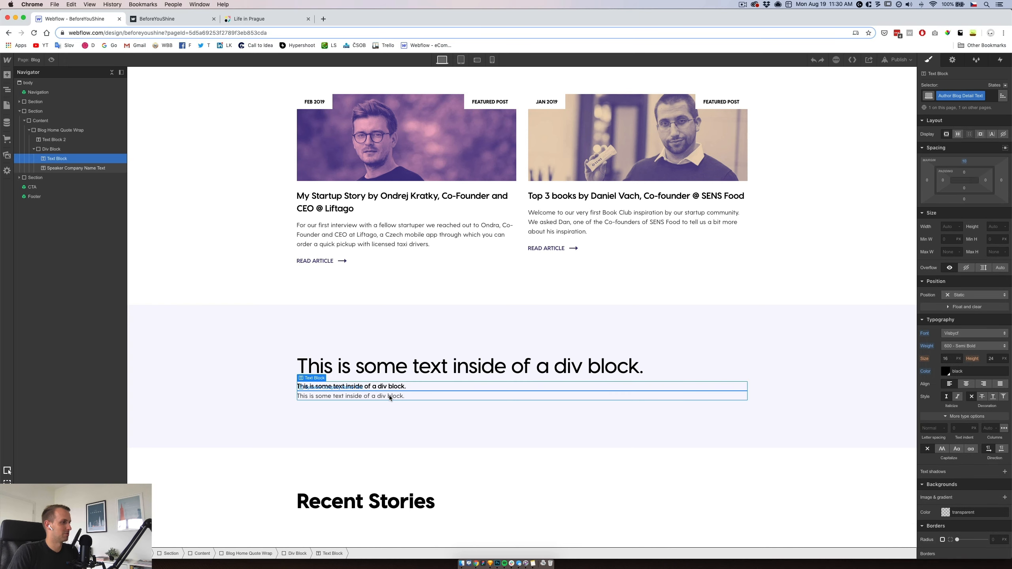
- Rename the large quote text block's class to Blog Home Quote Text
click(358, 375)
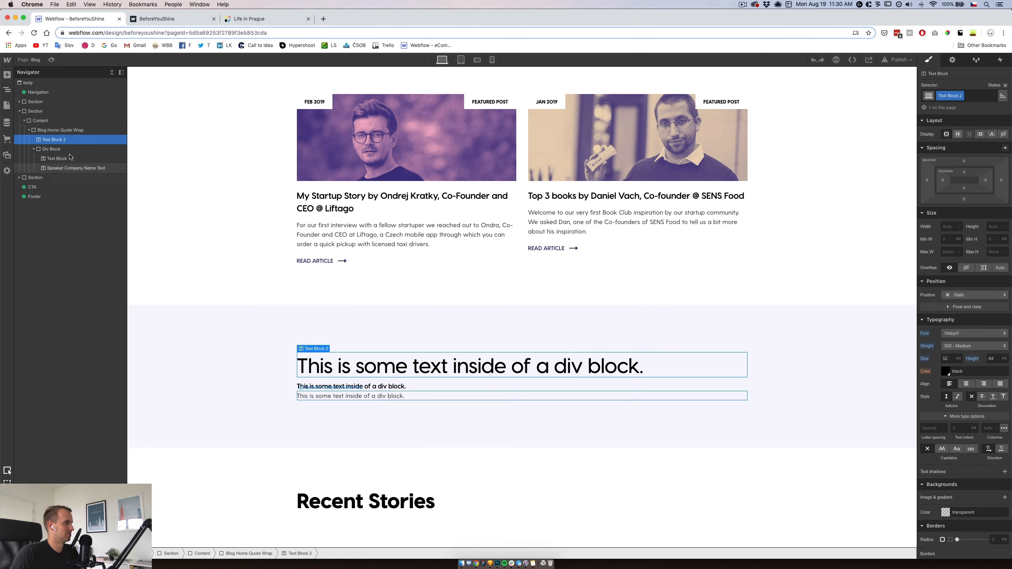
click(961, 96)
click(957, 106)
text(Q)
key(BackSpace)
text(Blog Home Quote Text)
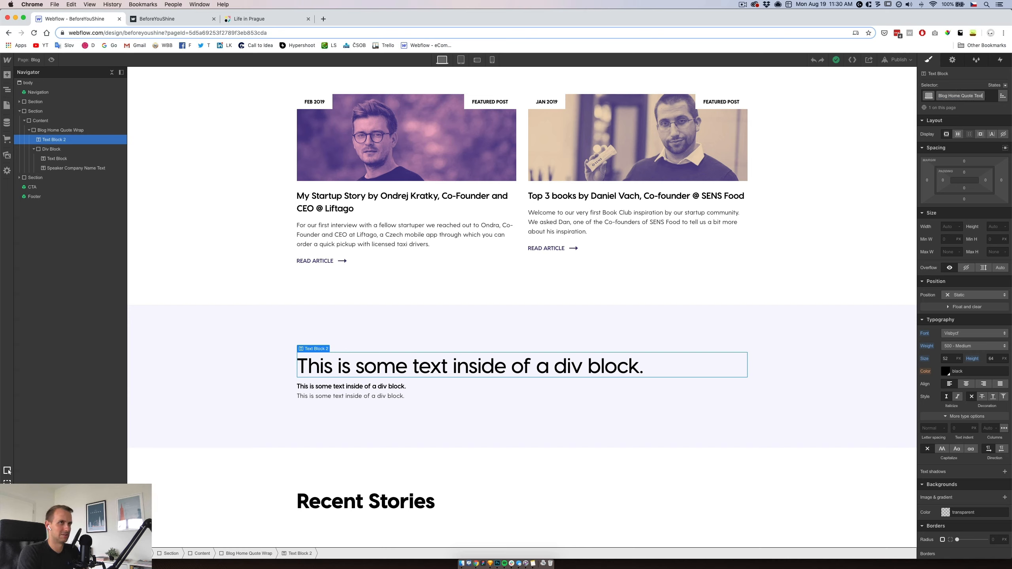
key(Return)
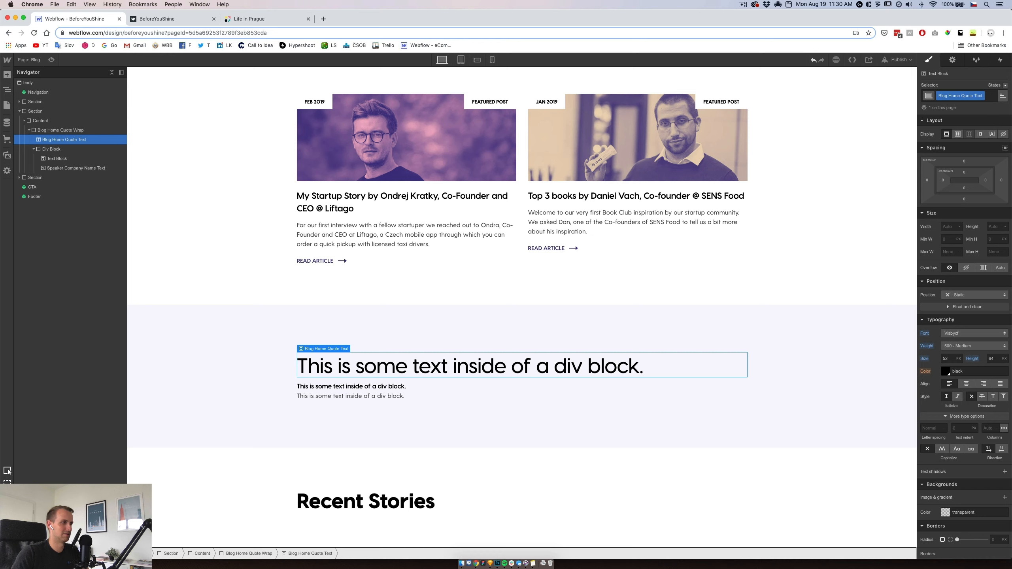
click(390, 386)
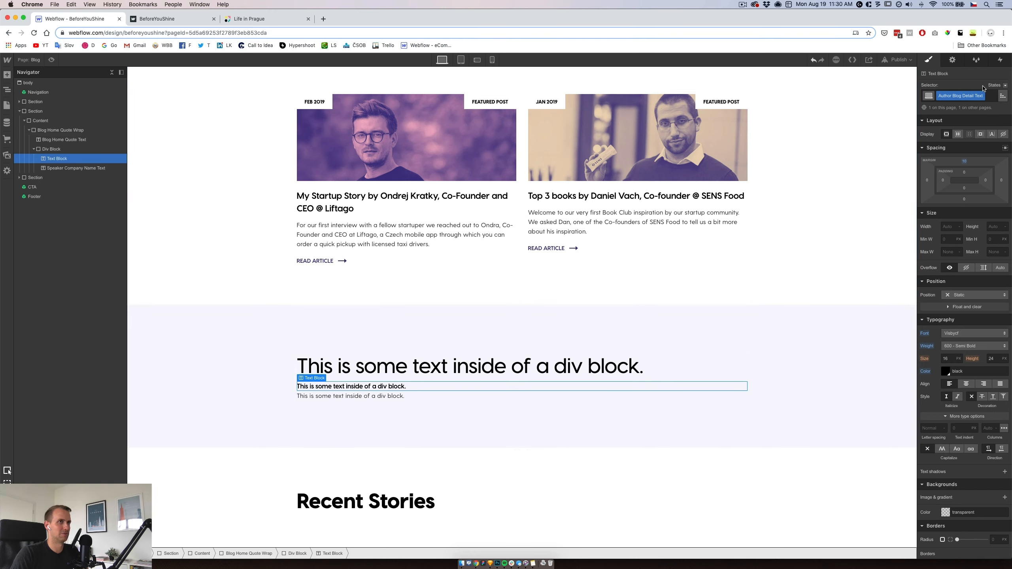
click(353, 397)
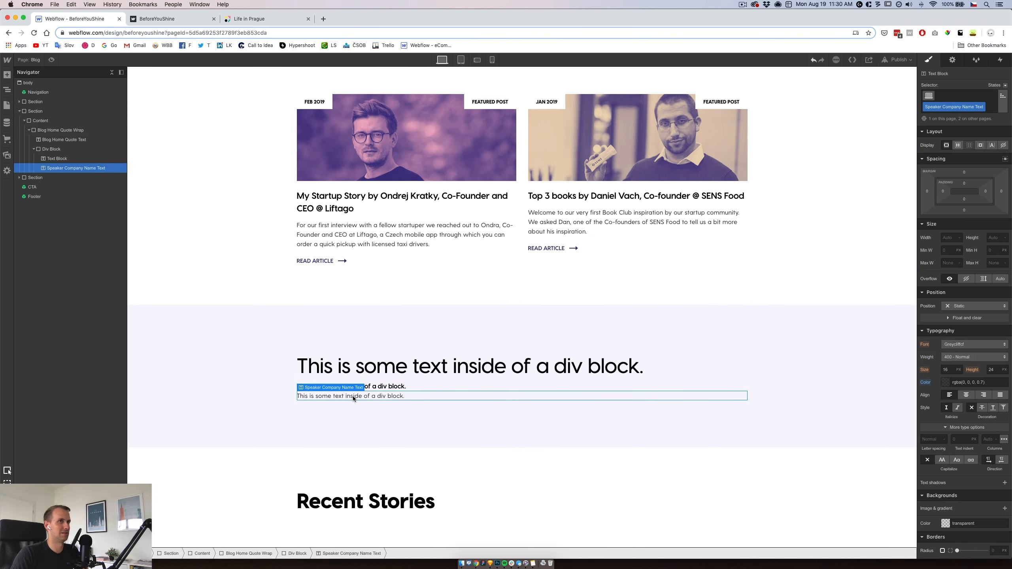
click(397, 371)
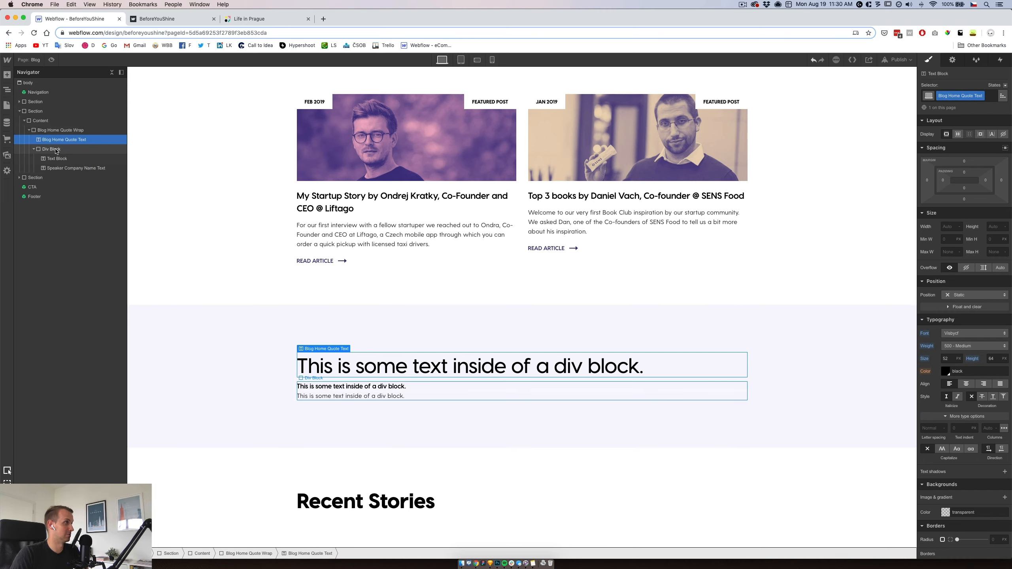
click(56, 150)
click(54, 132)
click(50, 140)
click(27, 122)
- Start a new CMS collection named Blog Home Quotes
click(6, 107)
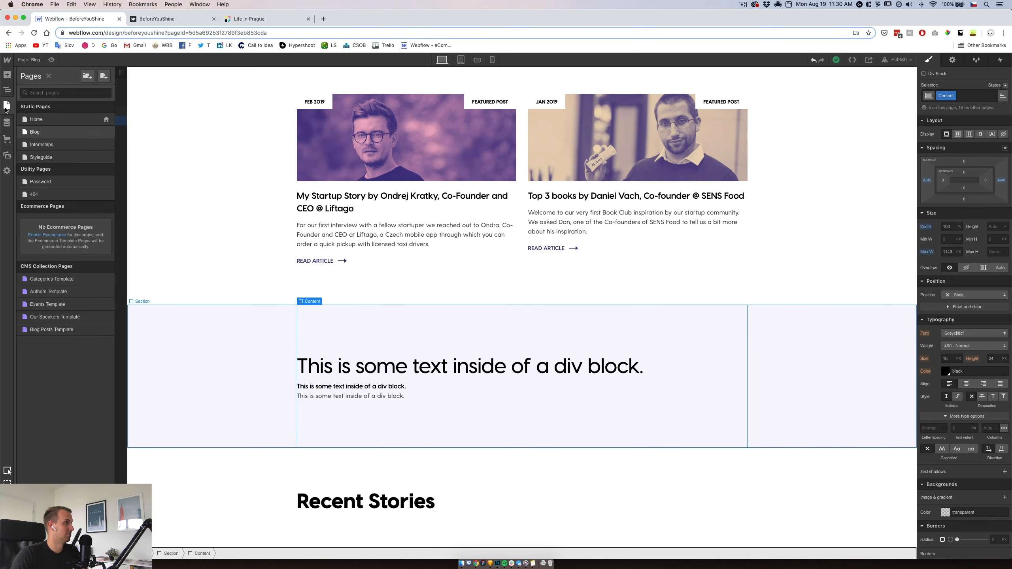
click(7, 122)
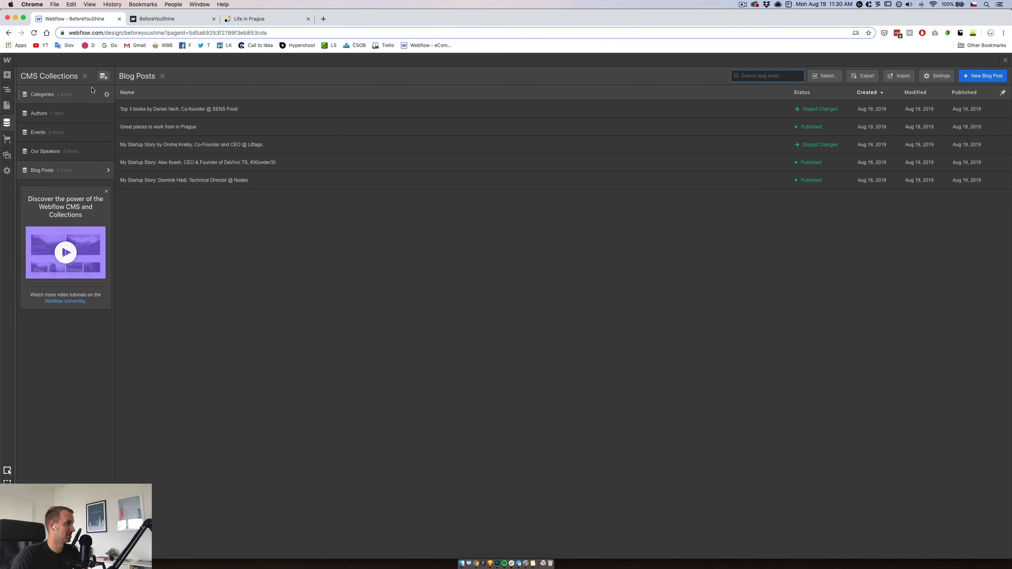
click(103, 76)
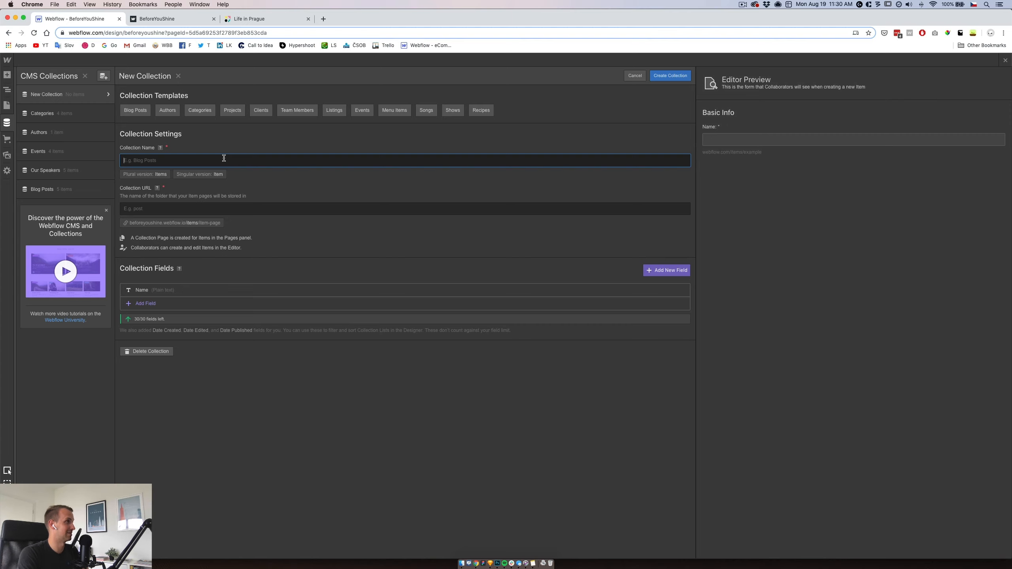
text(Q)
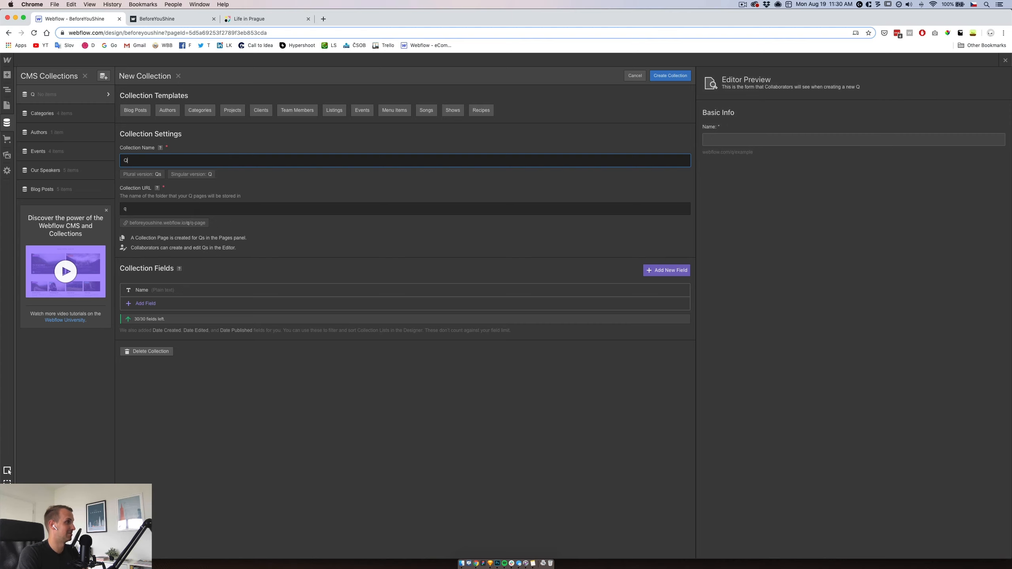
key(BackSpace)
text(Home)
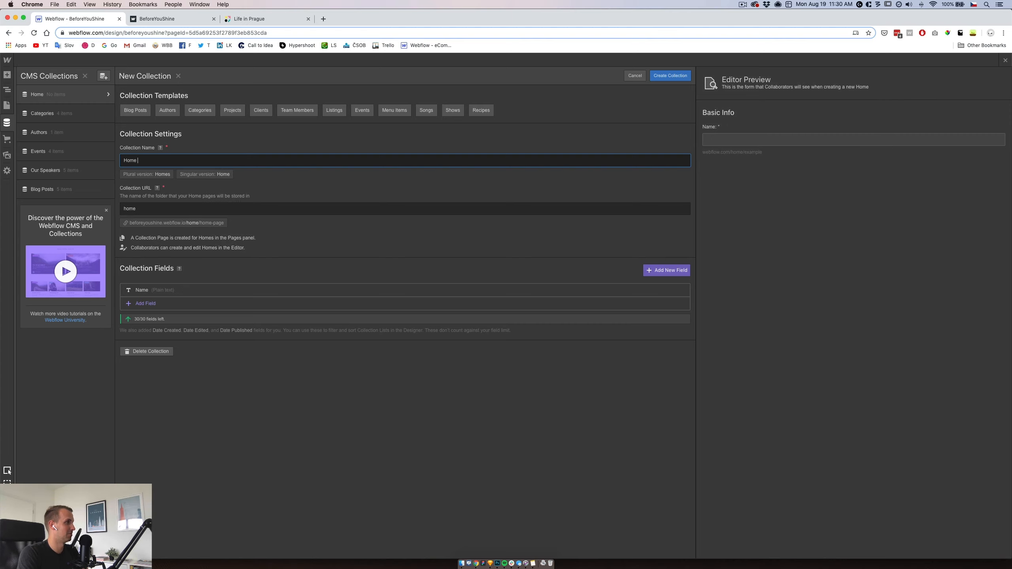
key(super+a)
text(Blog Ho)
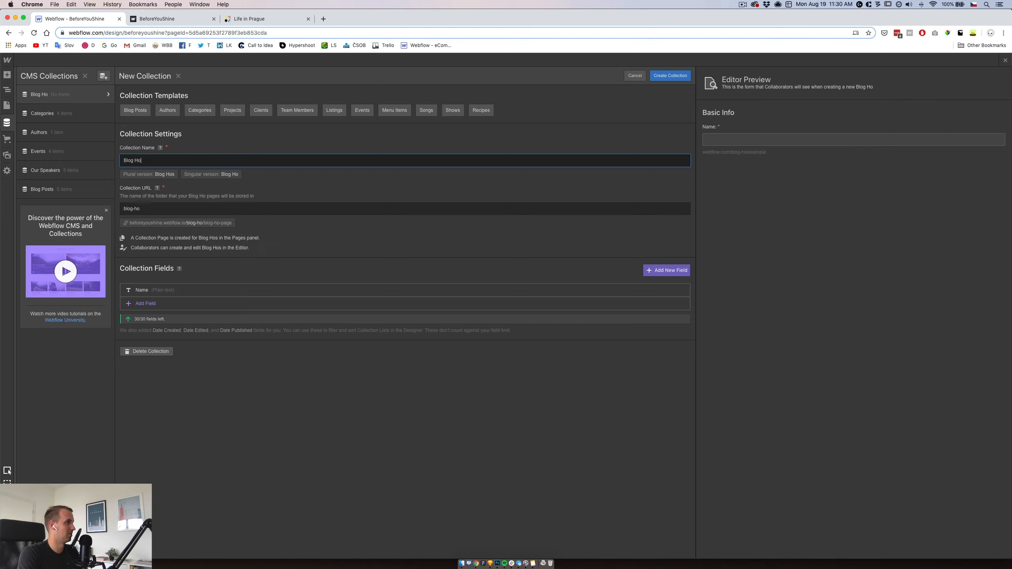
text(me Quotes)
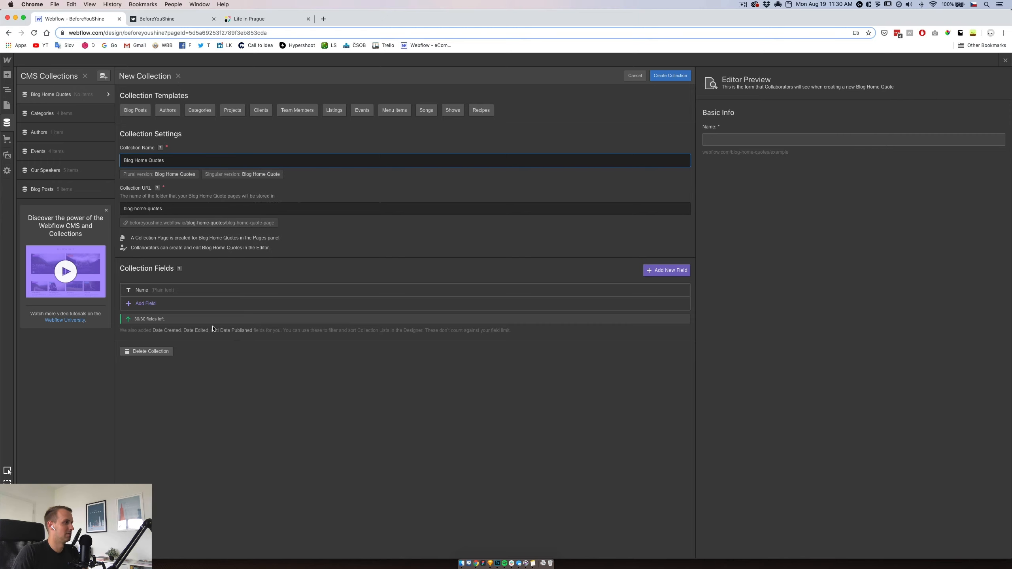
- Rename the new collection's Name field to Quote and save the field
click(144, 291)
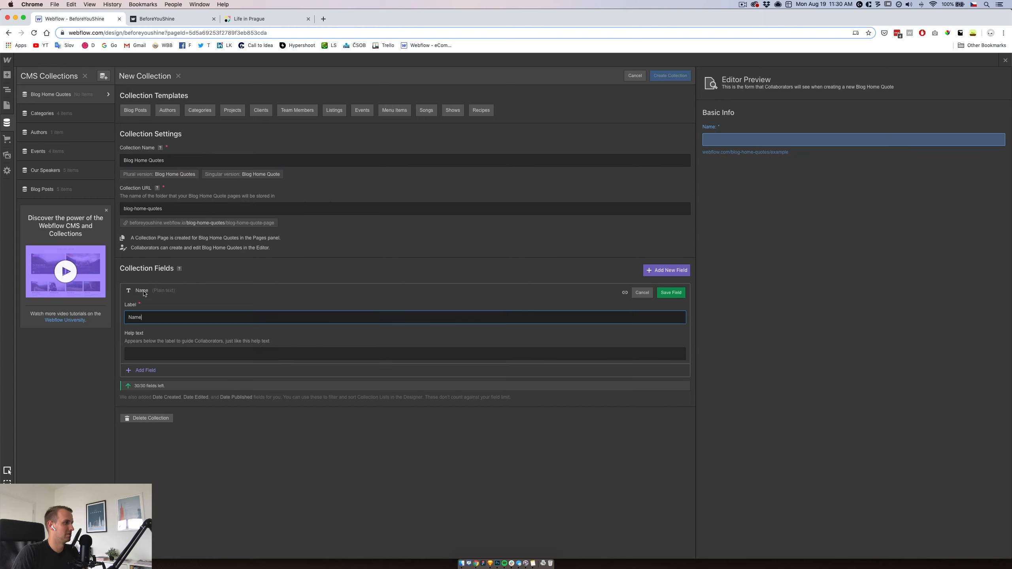
key(super+a)
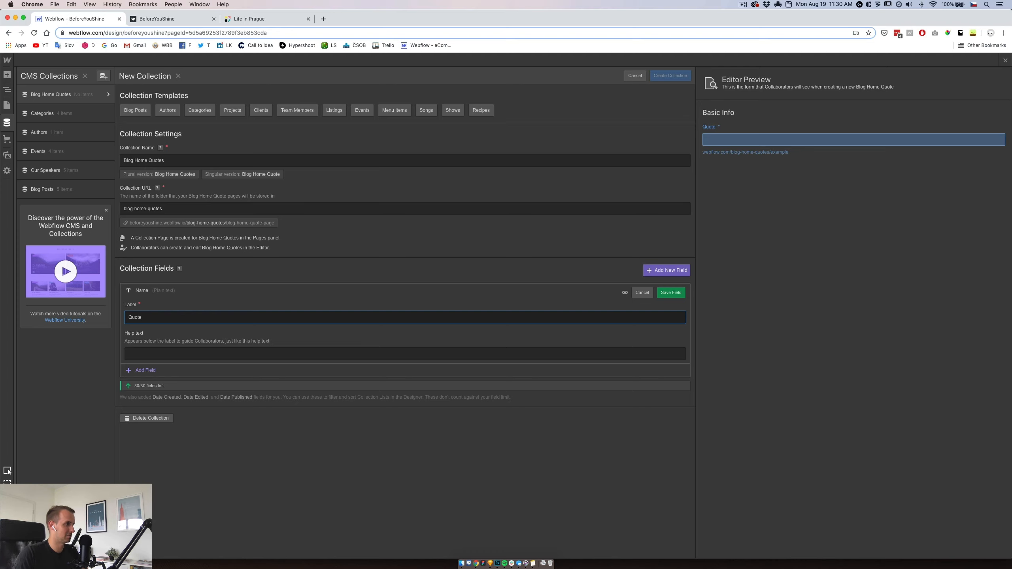
click(670, 295)
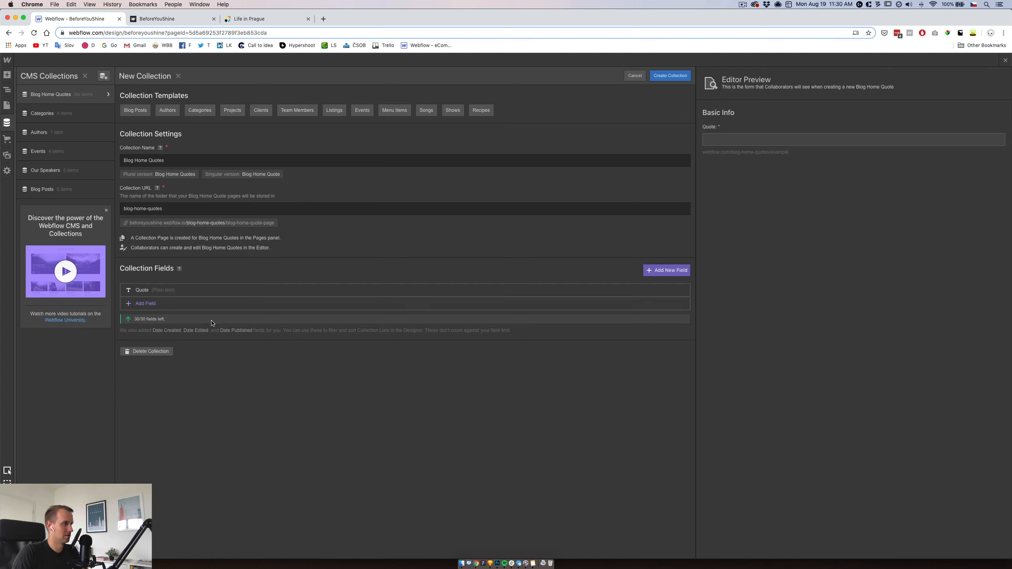
- Add a plain text field labelled Author to the Blog Home Quotes collection and save it
click(158, 306)
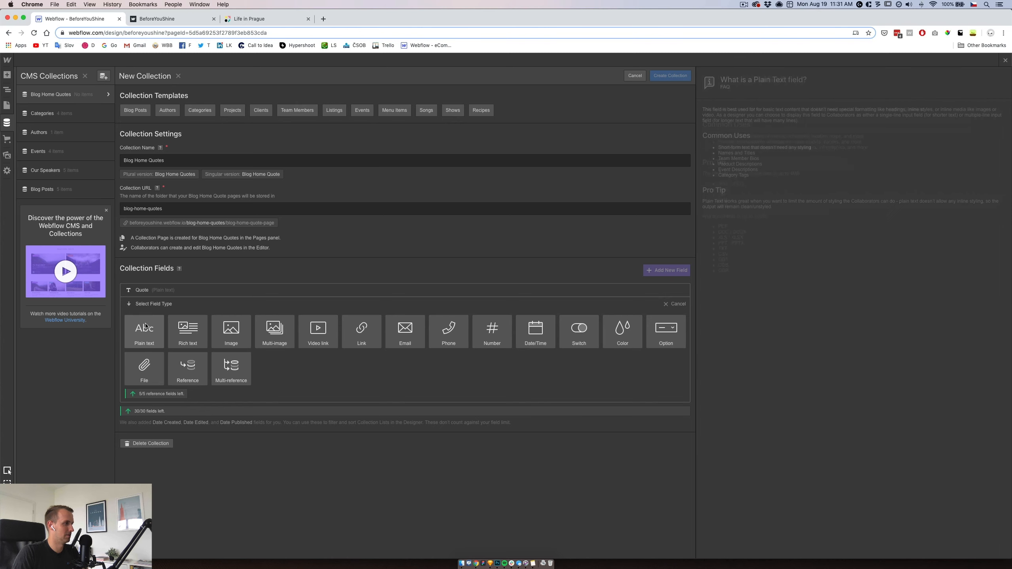
click(156, 330)
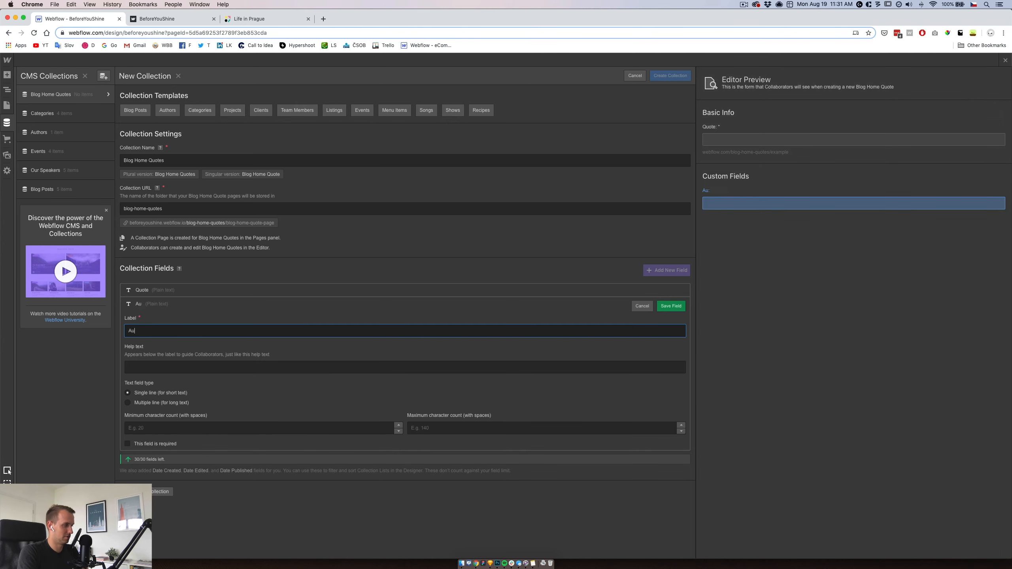
key(Return)
- Add a plain text field labelled Bio / Work Position, save it, and create the Blog Home Quotes collection
click(154, 319)
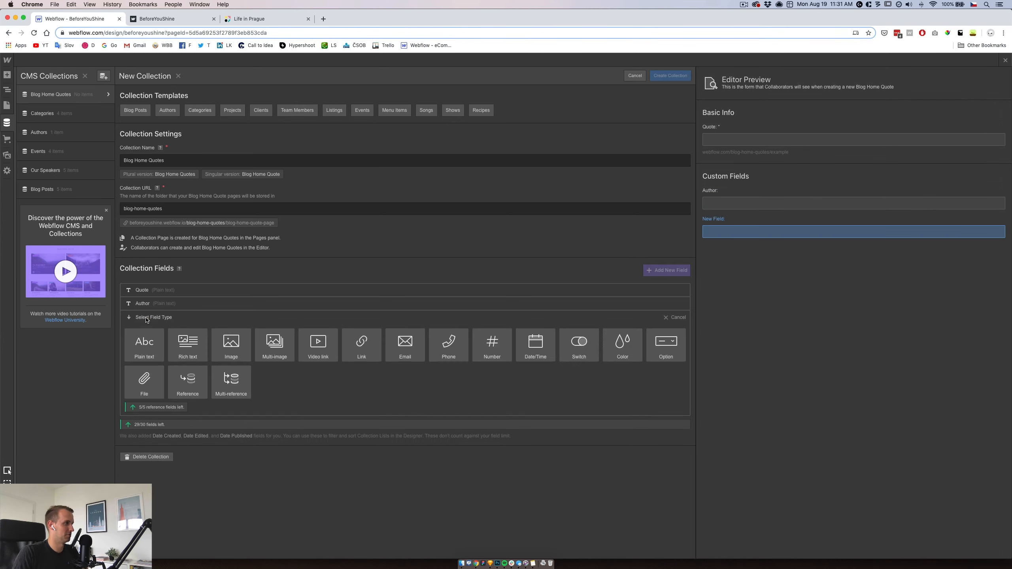
click(157, 333)
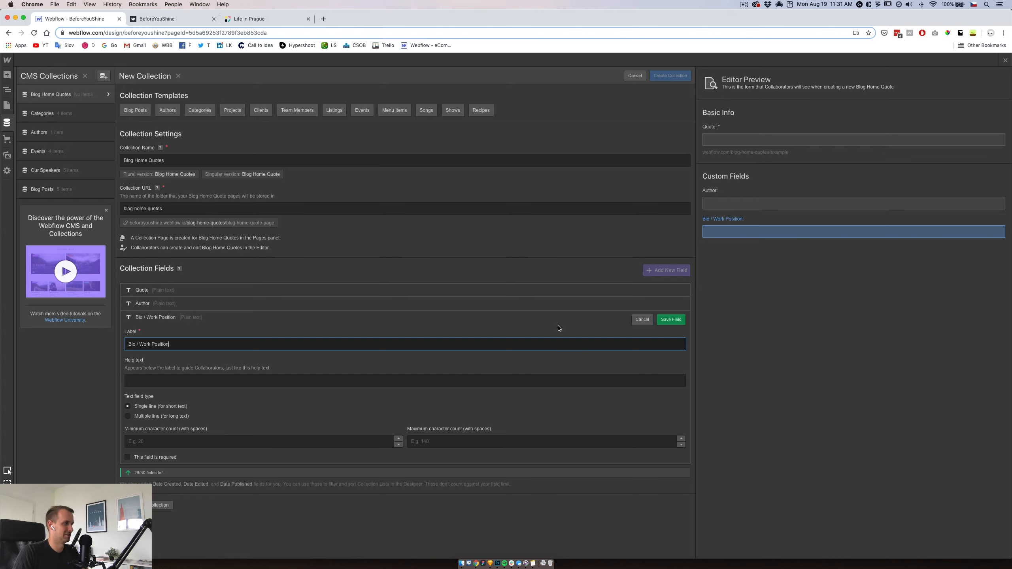
click(659, 320)
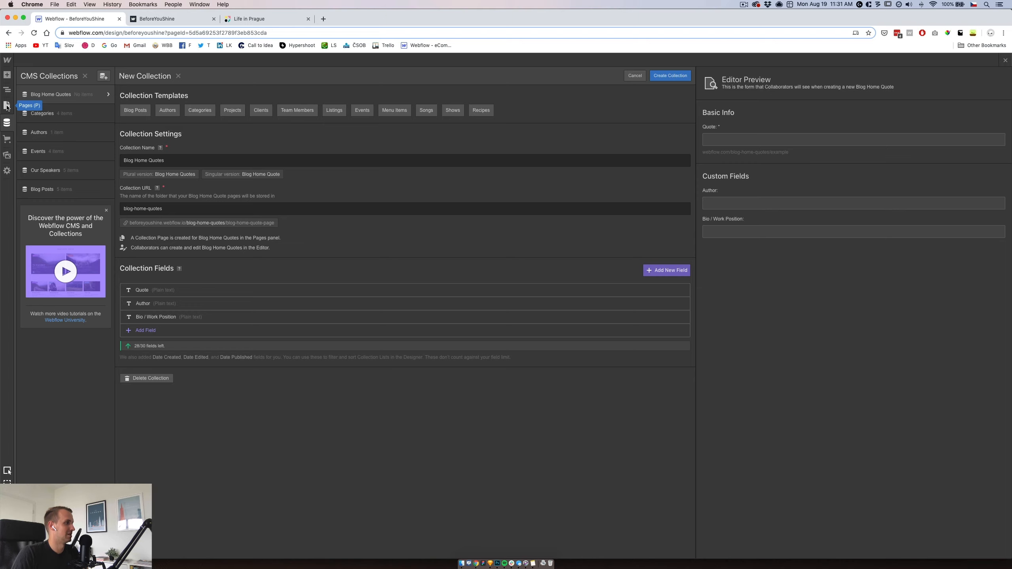
click(667, 78)
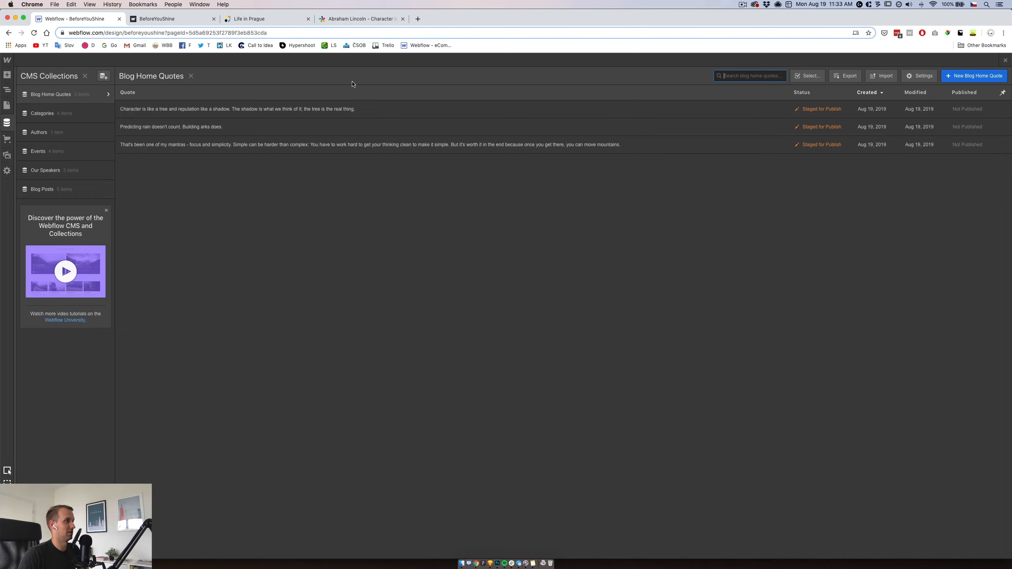
- Close the Abraham Lincoln browser tab and add a Collection List inside the Content block of the Blog page's quote section
click(403, 18)
click(7, 105)
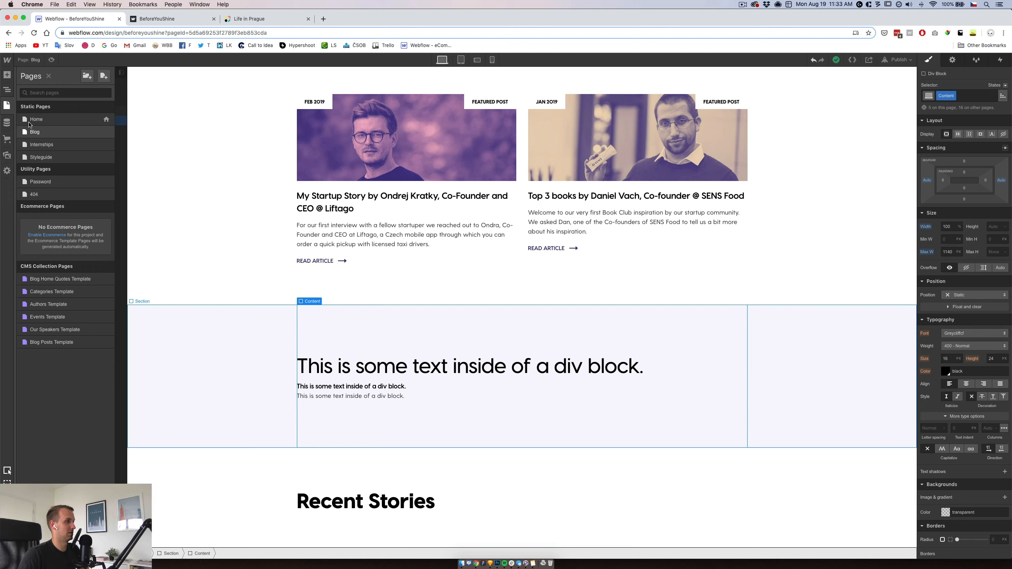
key(a)
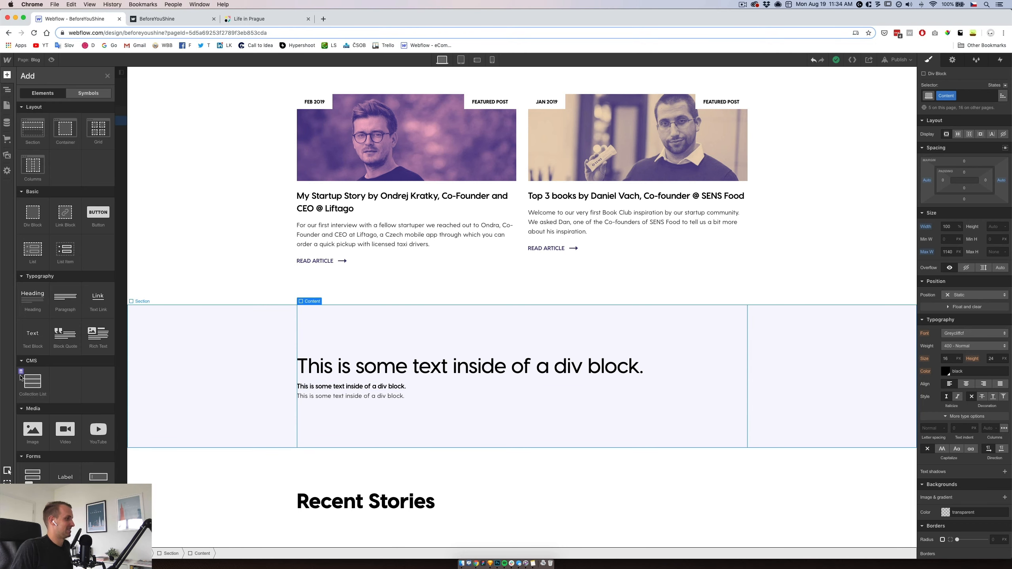
click(32, 386)
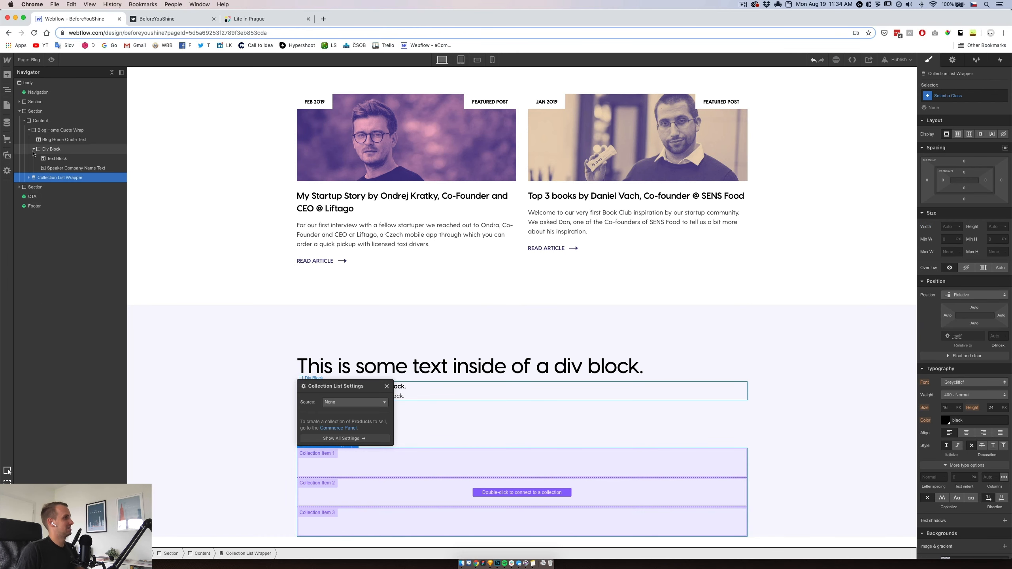
- Try to move Blog Home Quote Wrap into the Collection Item of the unconnected collection list
click(28, 130)
click(30, 139)
click(34, 149)
drag(60, 130, 68, 159)
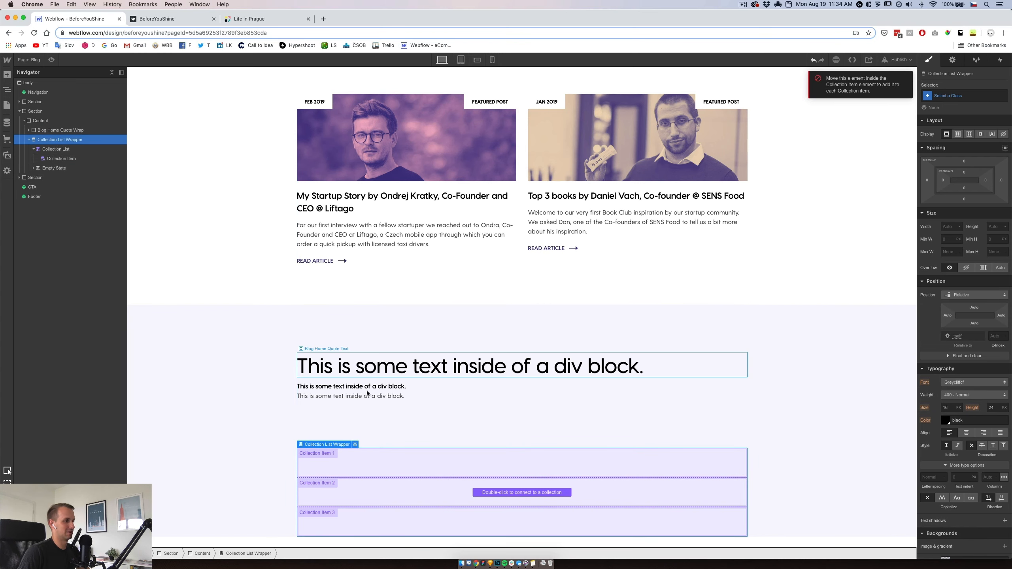
- Connect the new collection list to the Blog Home Quotes collection as its source
click(355, 444)
click(355, 402)
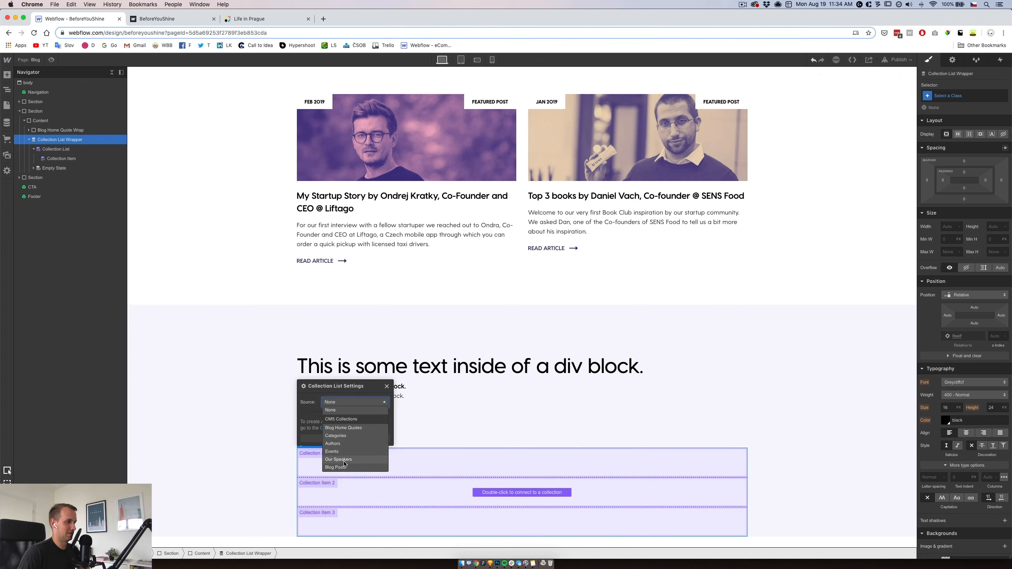
click(343, 428)
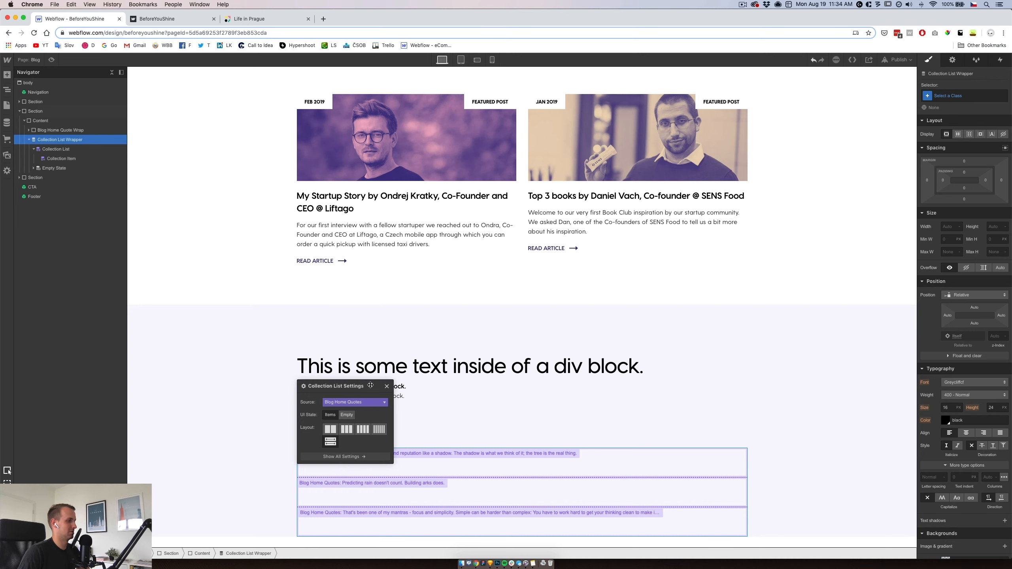
click(387, 386)
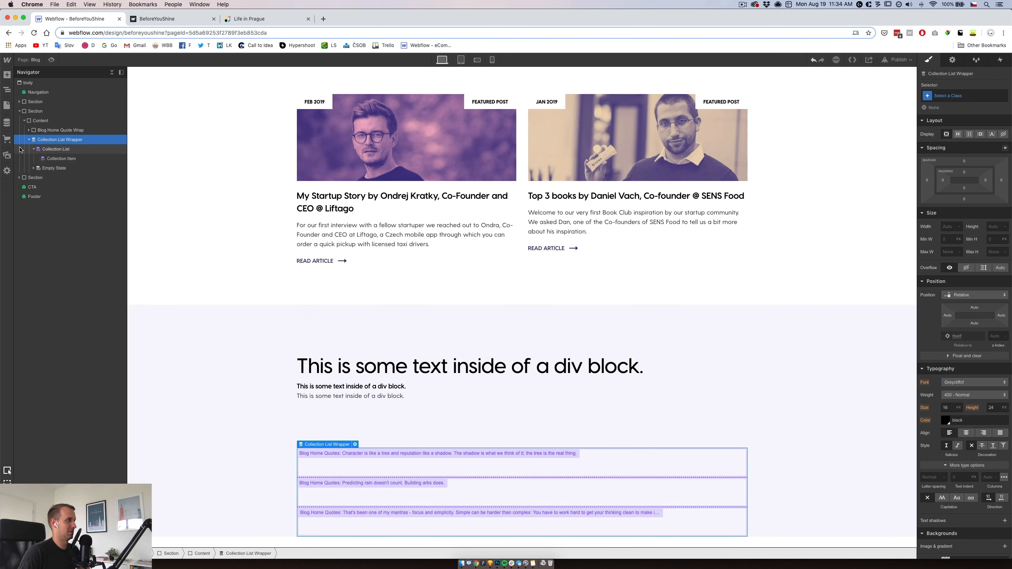
- Open the Blog Home Quotes Template page's settings, go to its Site Search Settings, and save the page settings
click(7, 105)
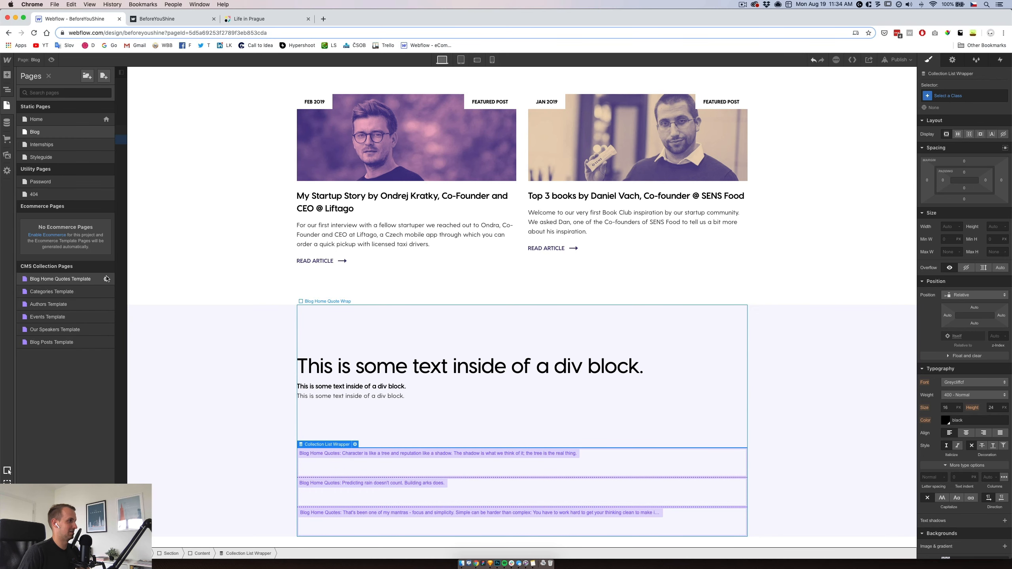
click(107, 279)
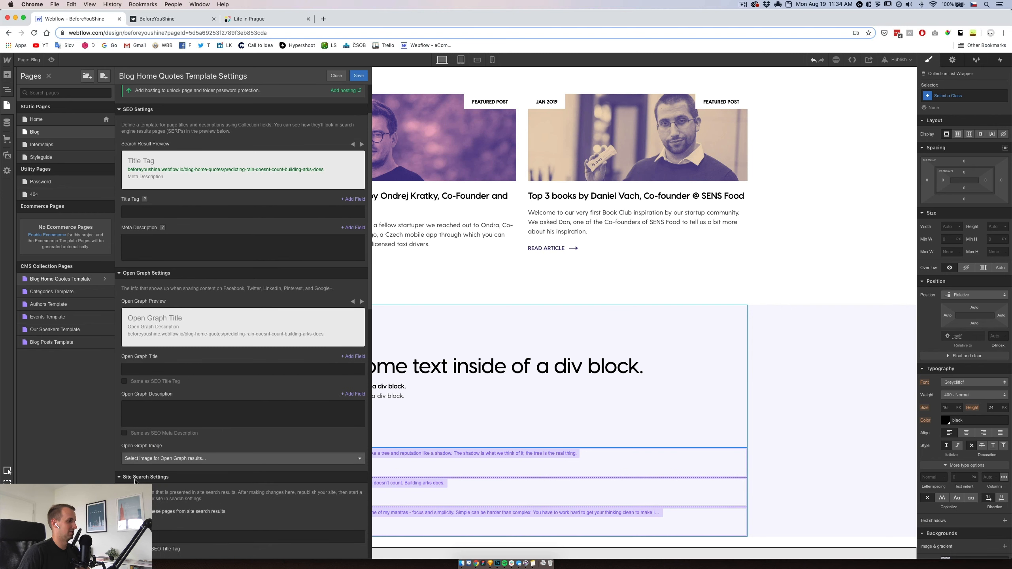
click(358, 76)
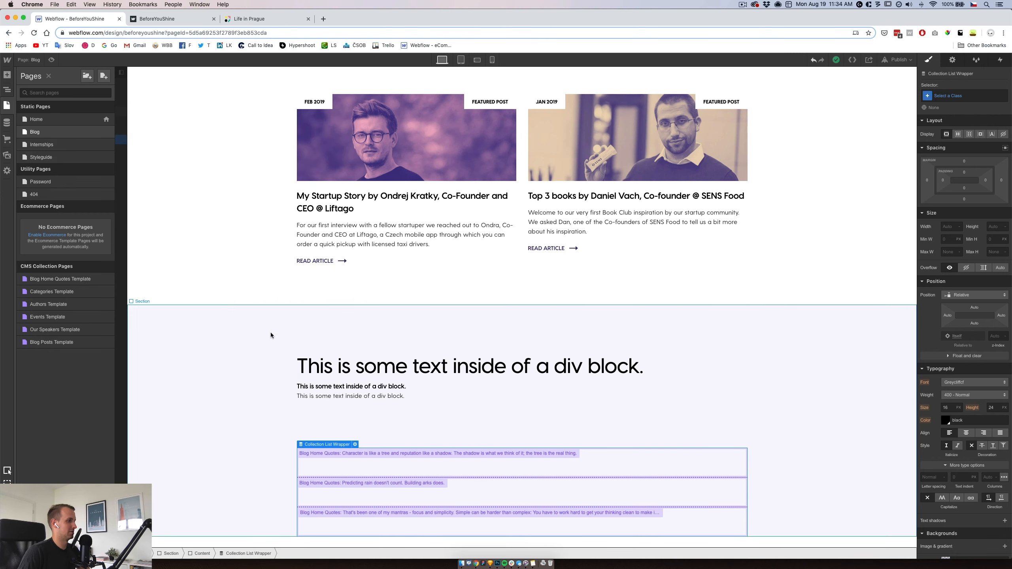
- Move Blog Home Quote Wrap into the list's Collection Item and limit the list to show 1 item
click(7, 90)
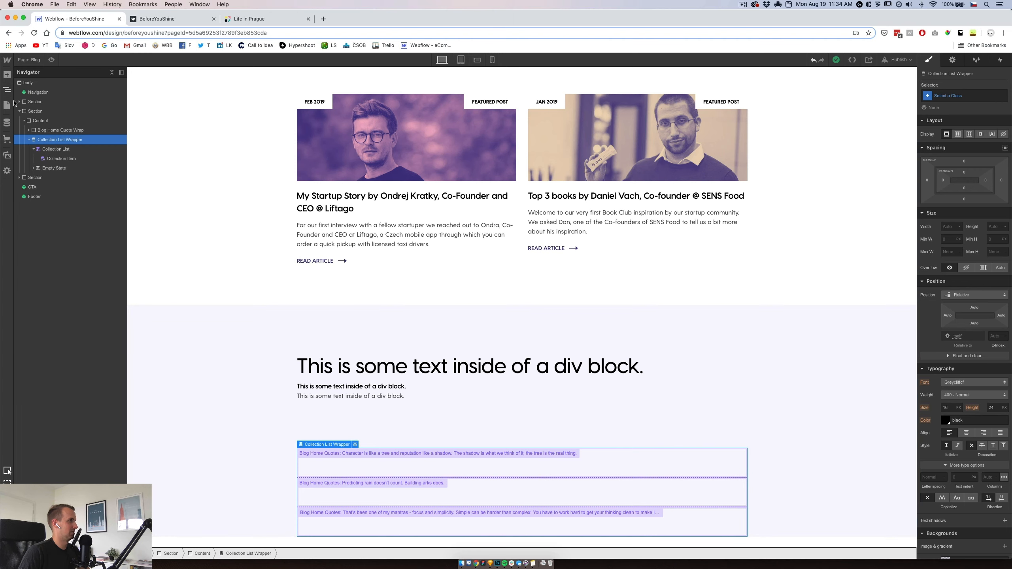
drag(52, 131, 60, 160)
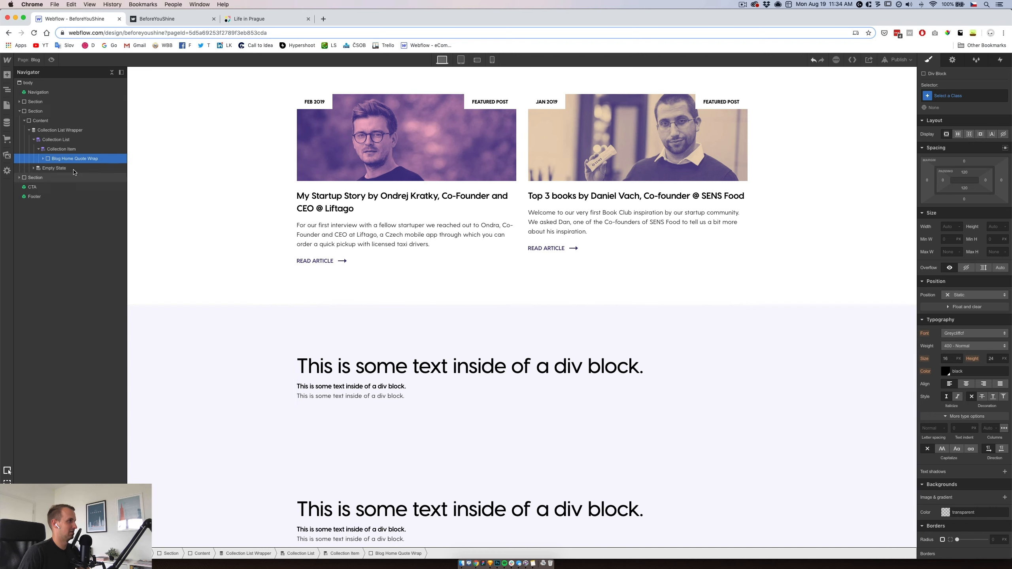
click(58, 149)
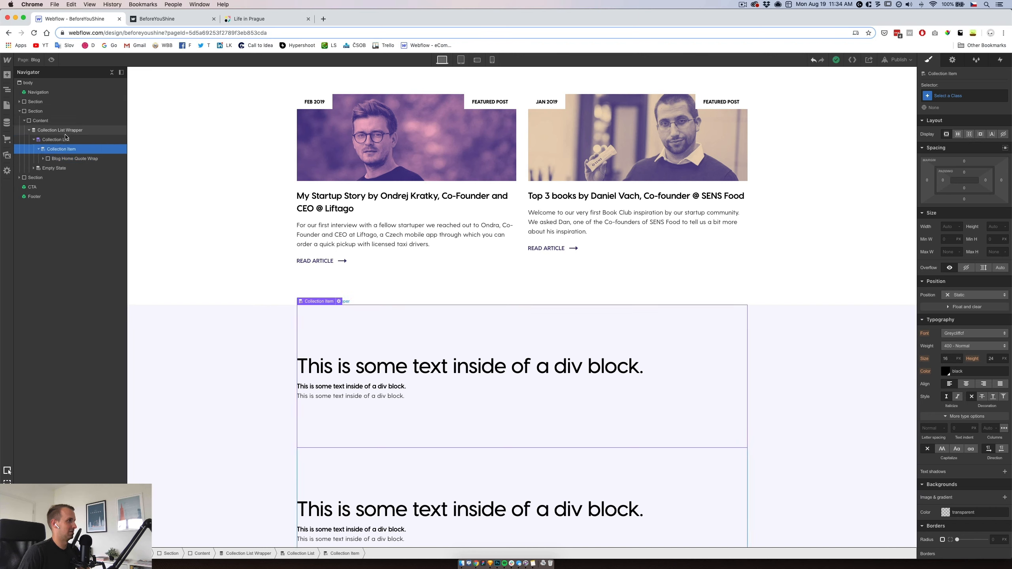
click(952, 59)
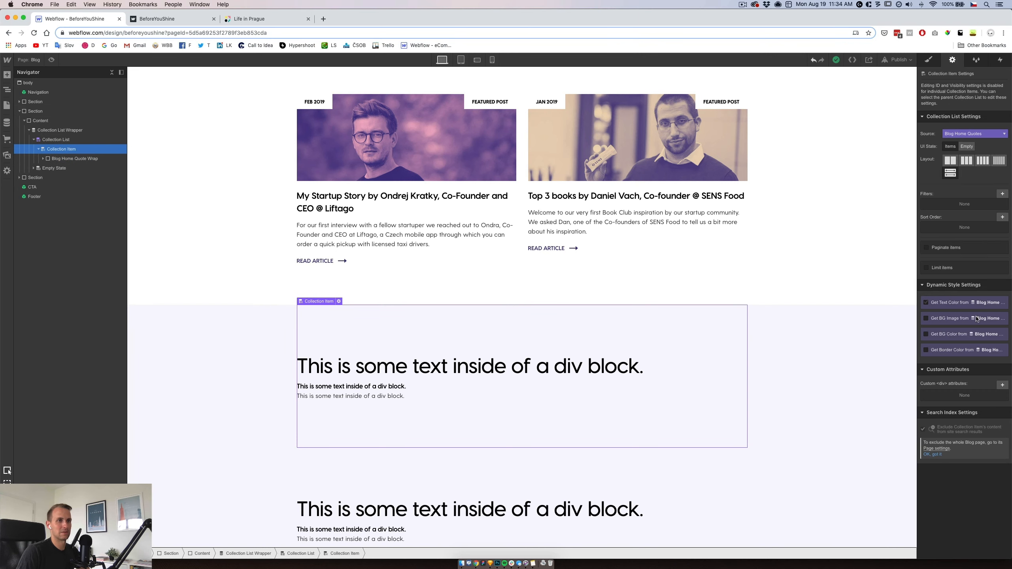
click(927, 267)
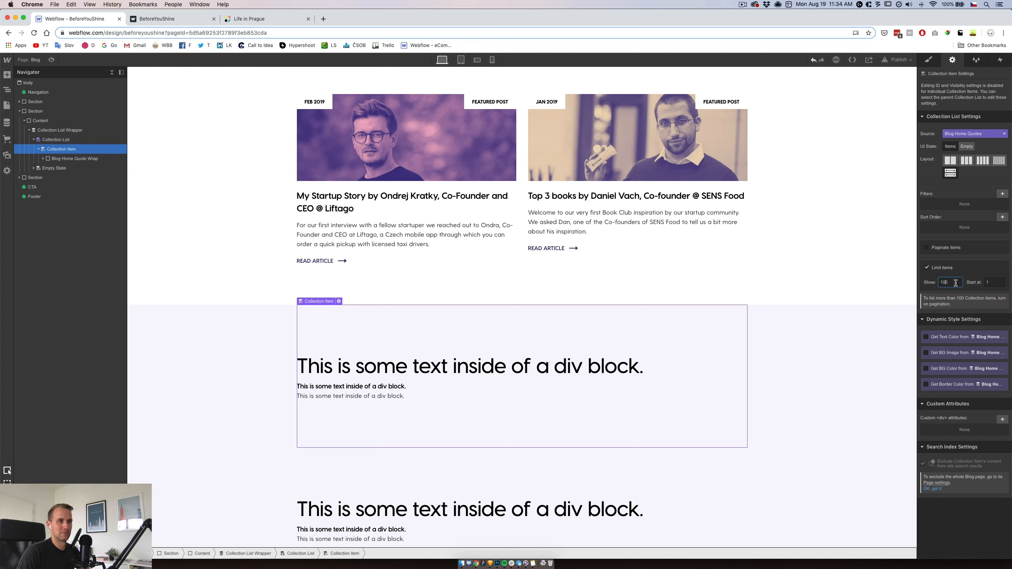
text(1)
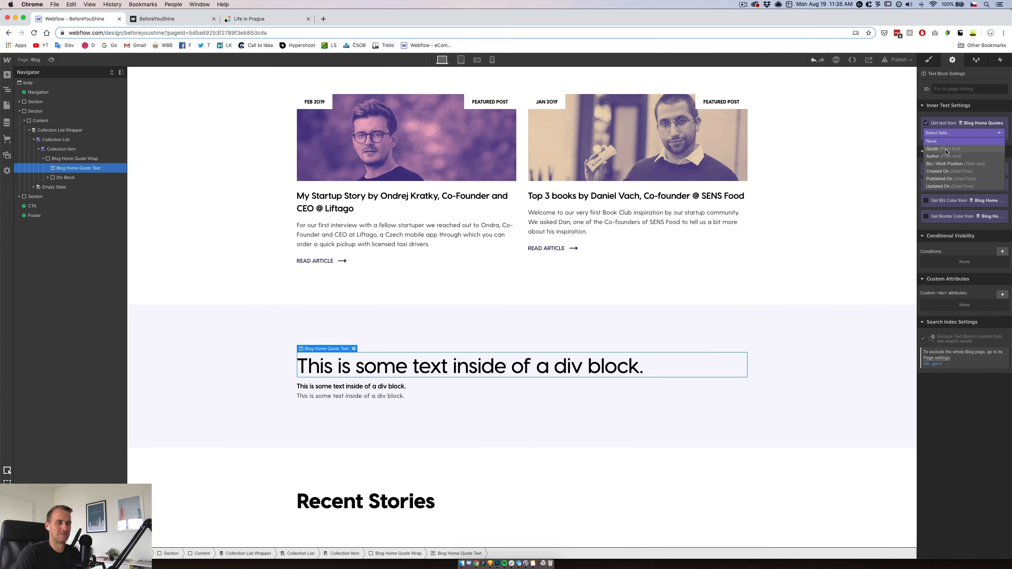
- Bind the Blog Home Quote Text to the Quote field and the bold text block beneath it to the Author field
click(960, 143)
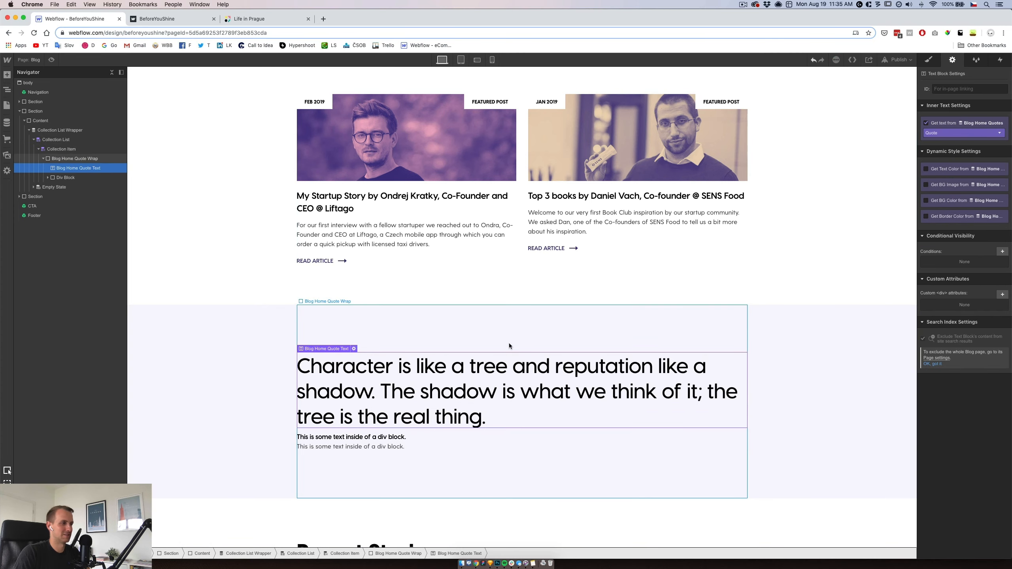
click(408, 436)
click(945, 124)
click(942, 133)
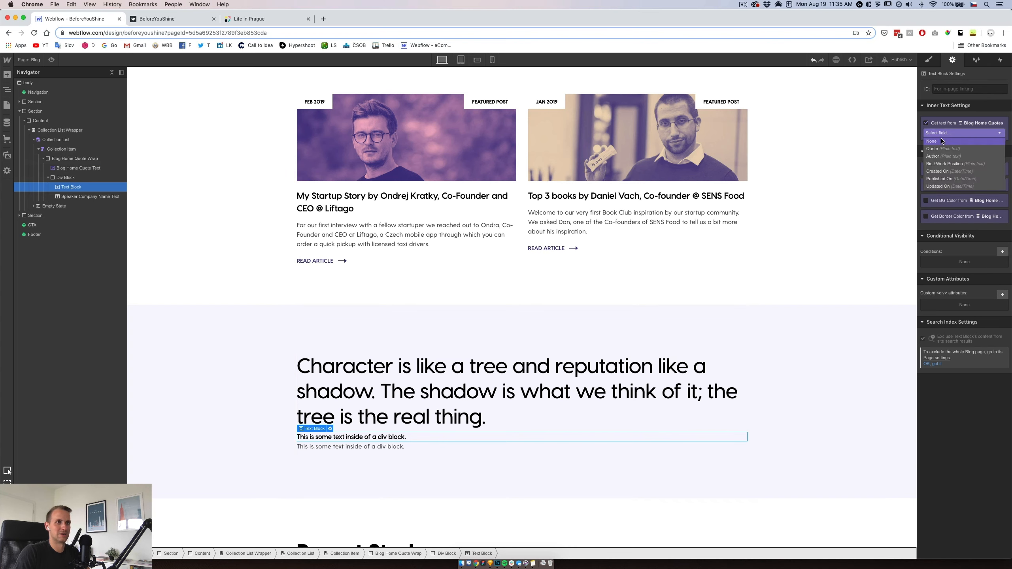
click(939, 152)
- Bind the Speaker Company Name Text below the author to the Bio / Work Position field
click(355, 446)
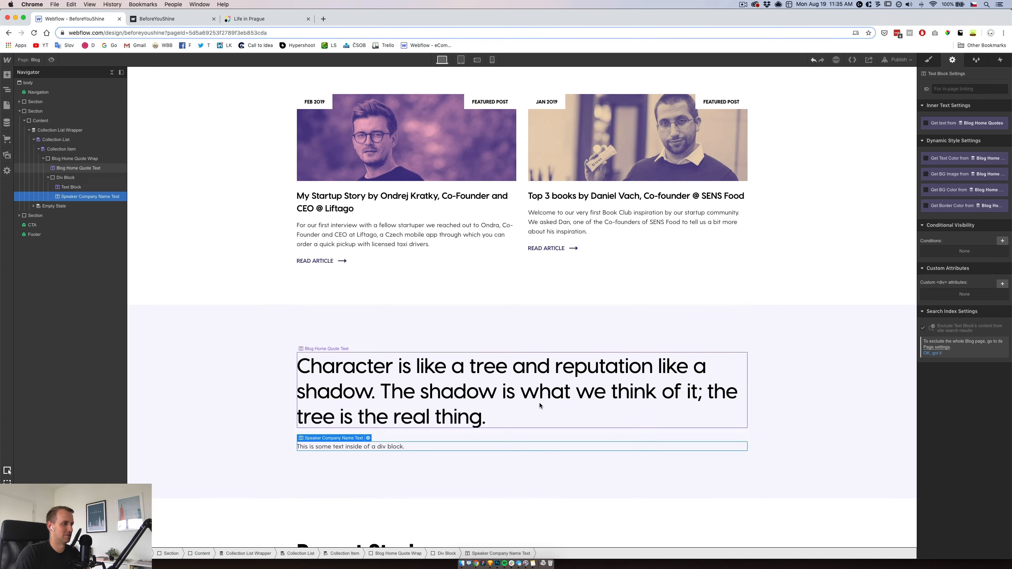
click(926, 123)
click(942, 133)
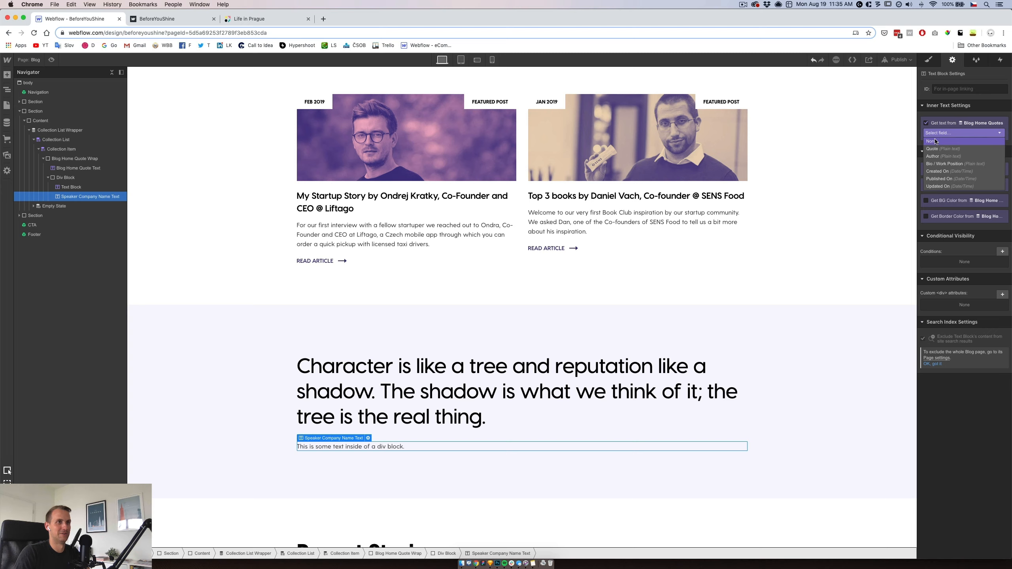
click(939, 164)
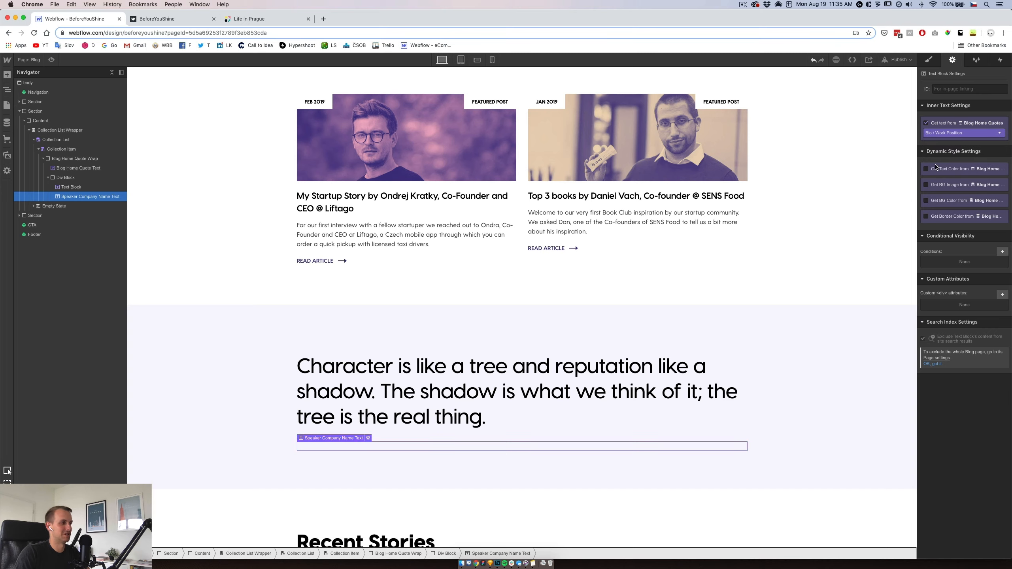
- Set the bottom margin of the Blog Home Quote Text to 20 px
click(370, 415)
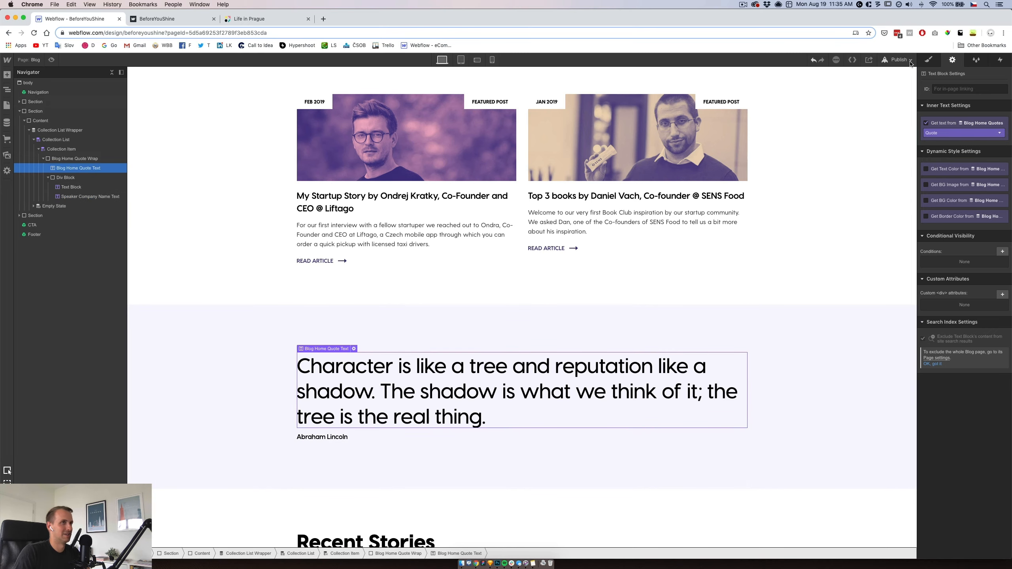
click(928, 61)
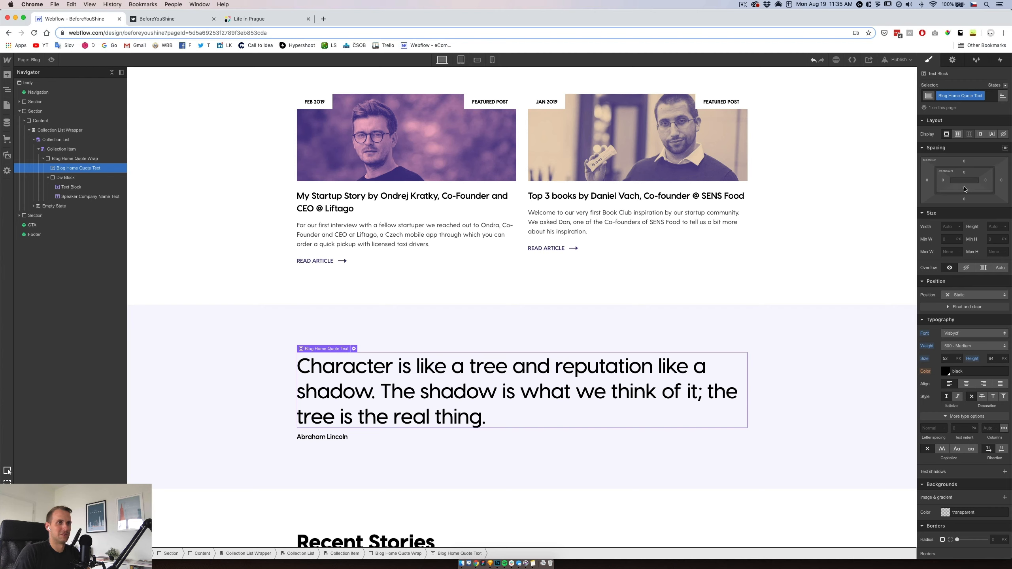
click(964, 200)
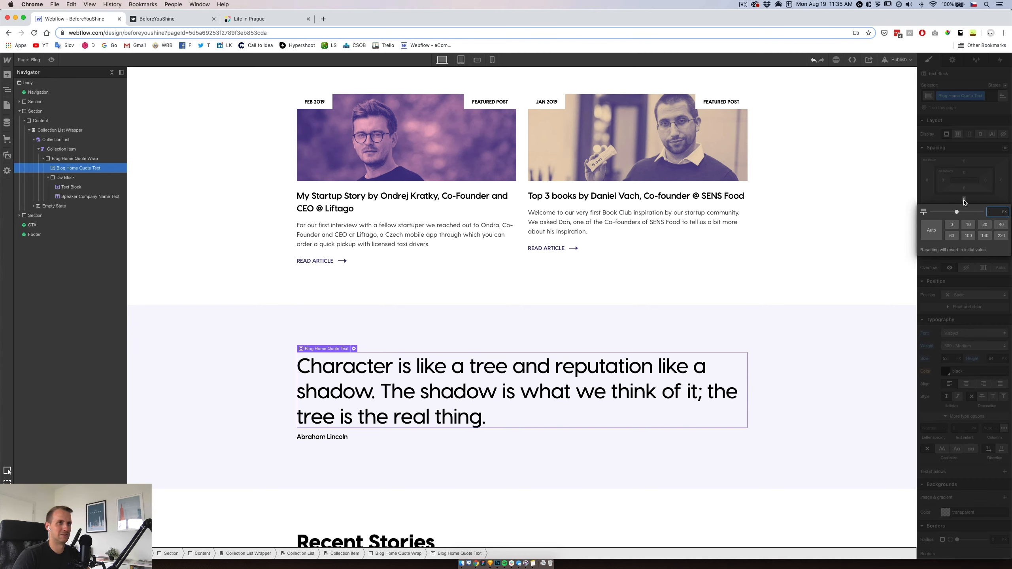
key(Return)
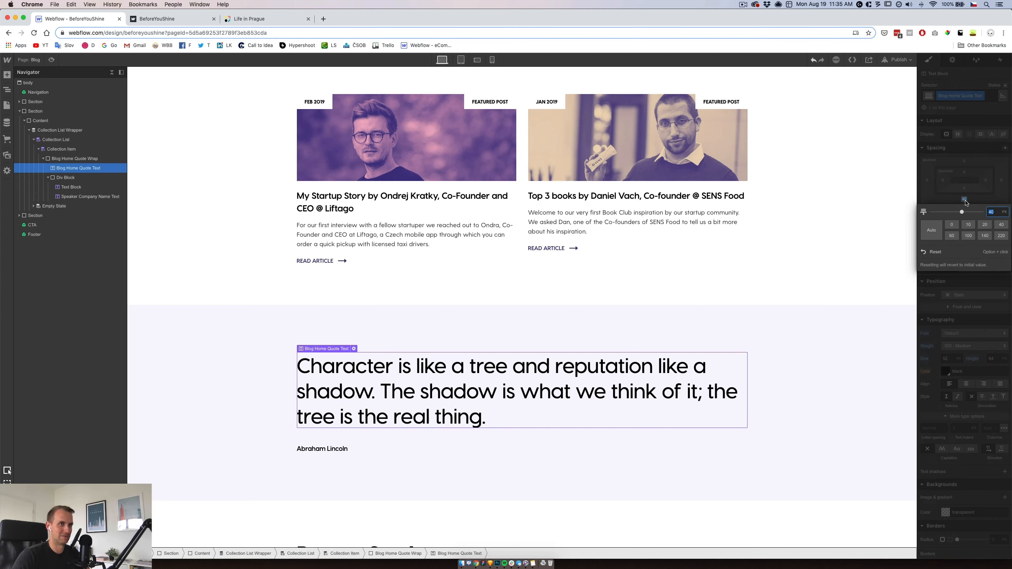
text(20)
key(Return)
- Reduce the top and bottom padding of Blog Home Quote Wrap and set the quote text's weight to 400 - Normal
click(524, 330)
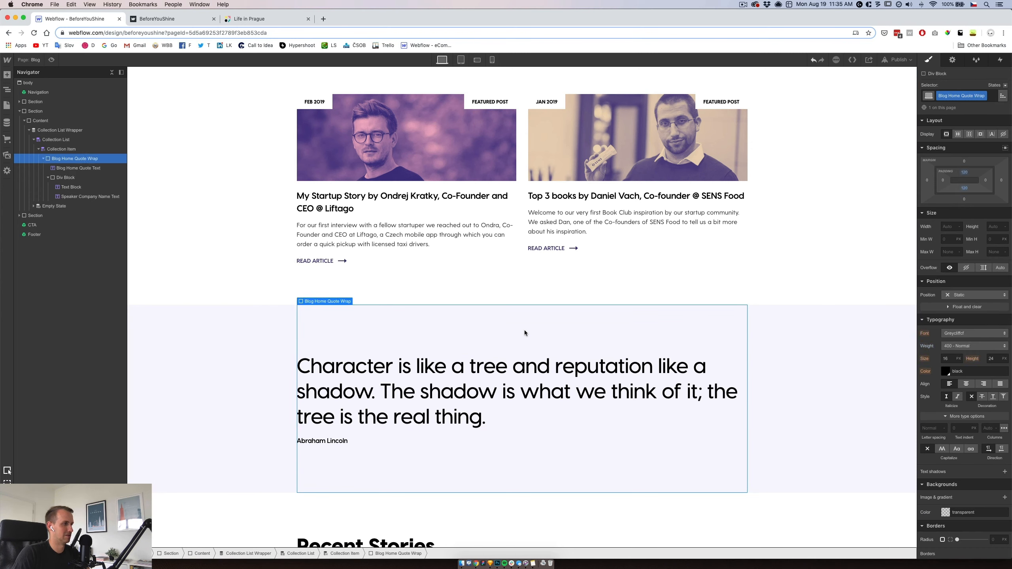
drag(964, 182, 965, 146)
click(488, 359)
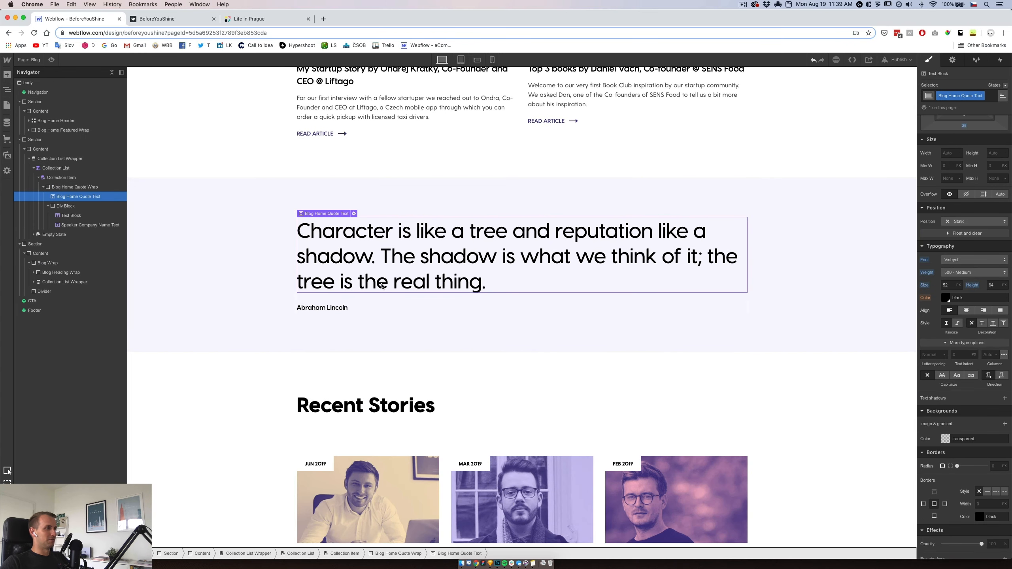
click(952, 272)
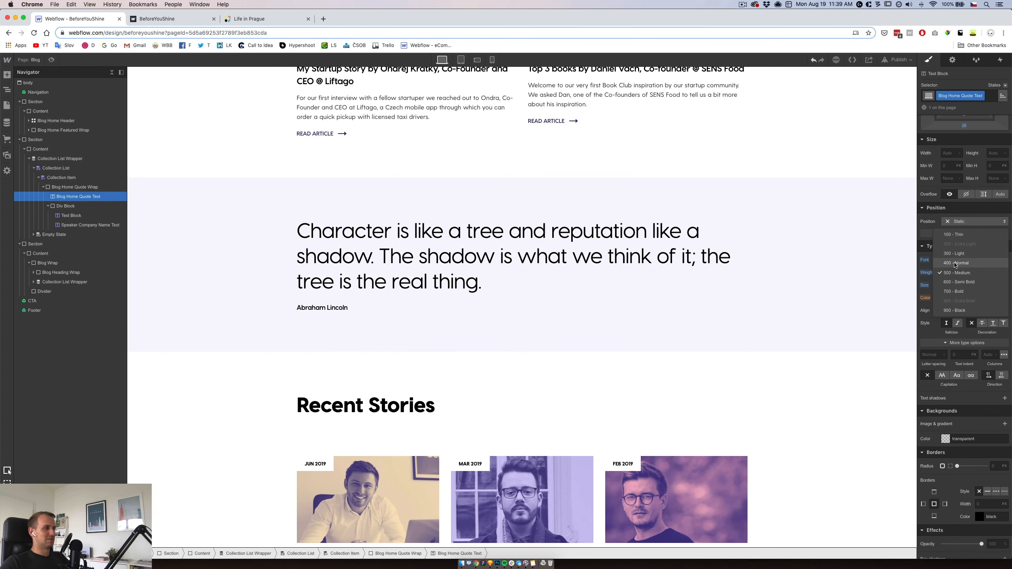
click(955, 265)
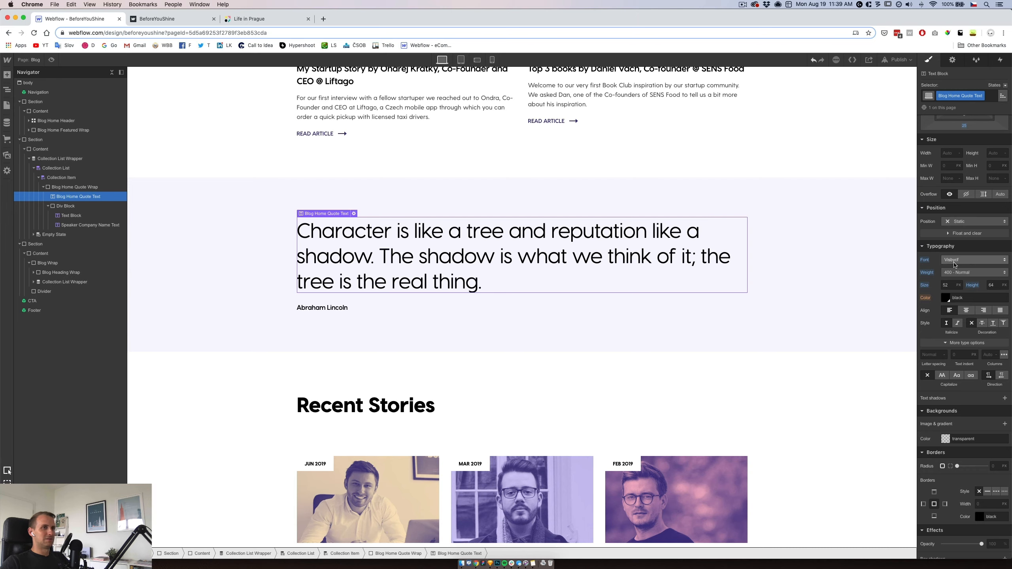
- Place a copy of the blog header's Hello Wrap inside the Div Block beneath the quote text
click(607, 386)
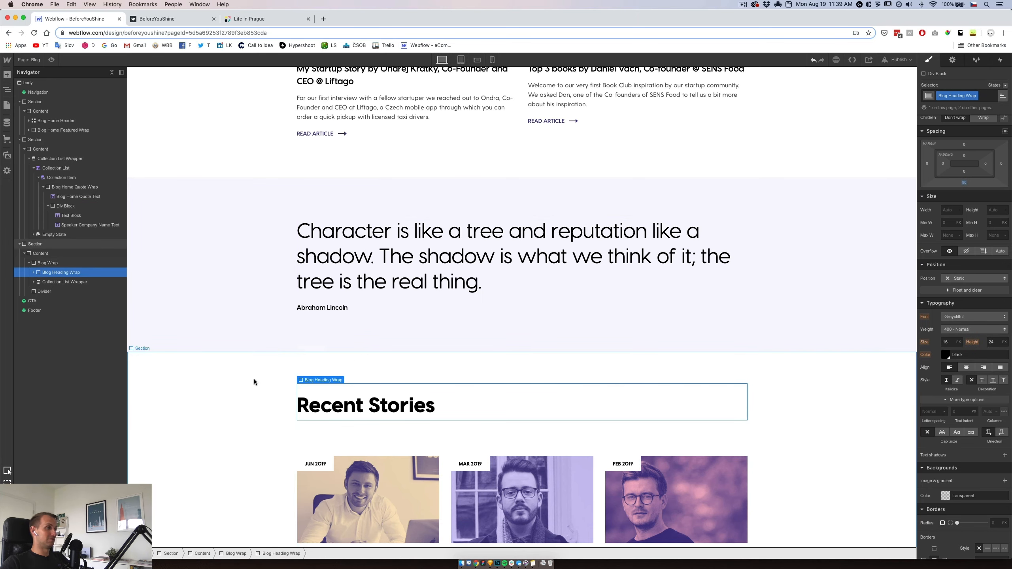
scroll(254, 381, up, 7)
scroll(254, 382, down, 10)
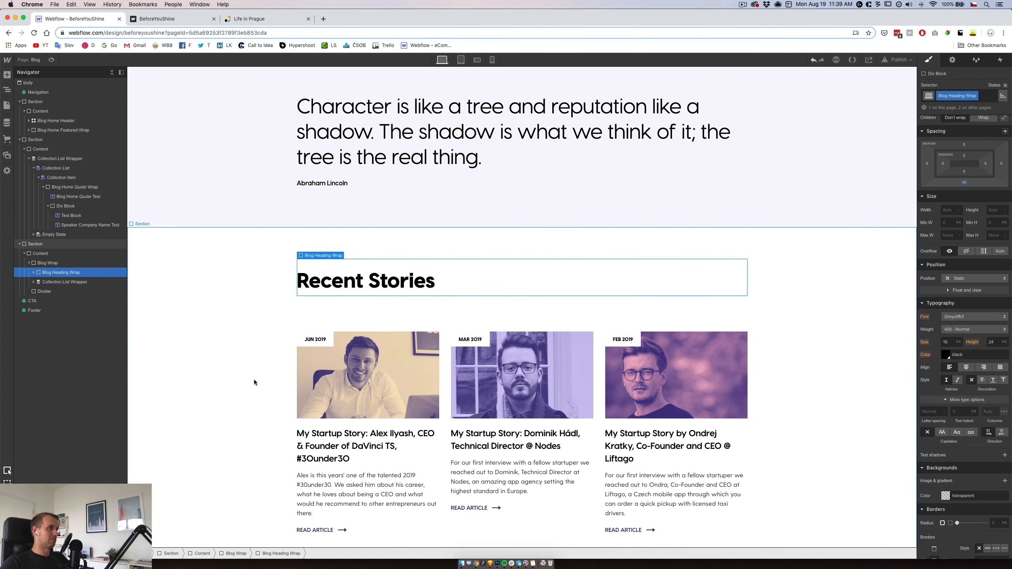
scroll(254, 382, up, 10)
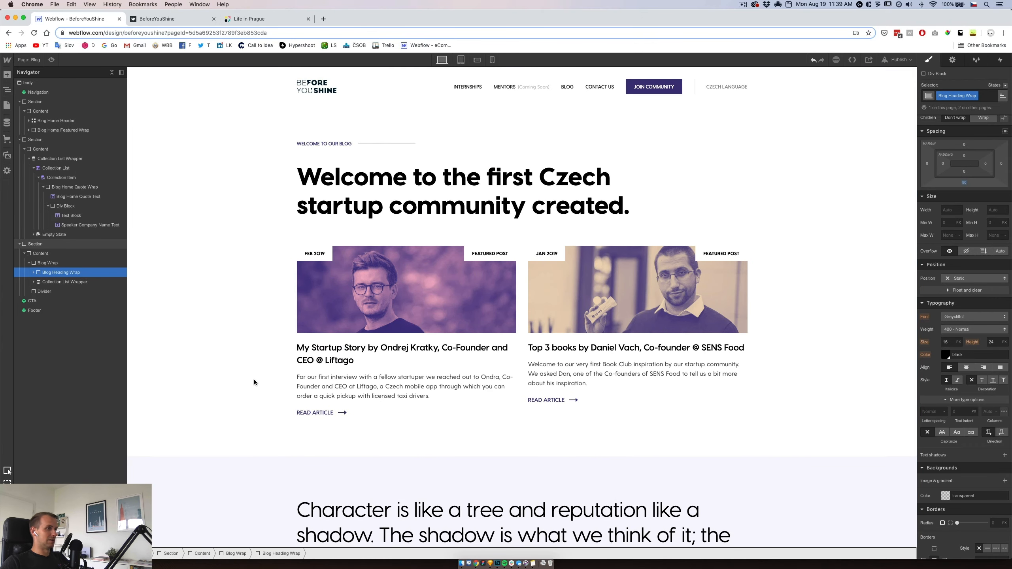
scroll(254, 379, down, 4)
scroll(254, 379, up, 4)
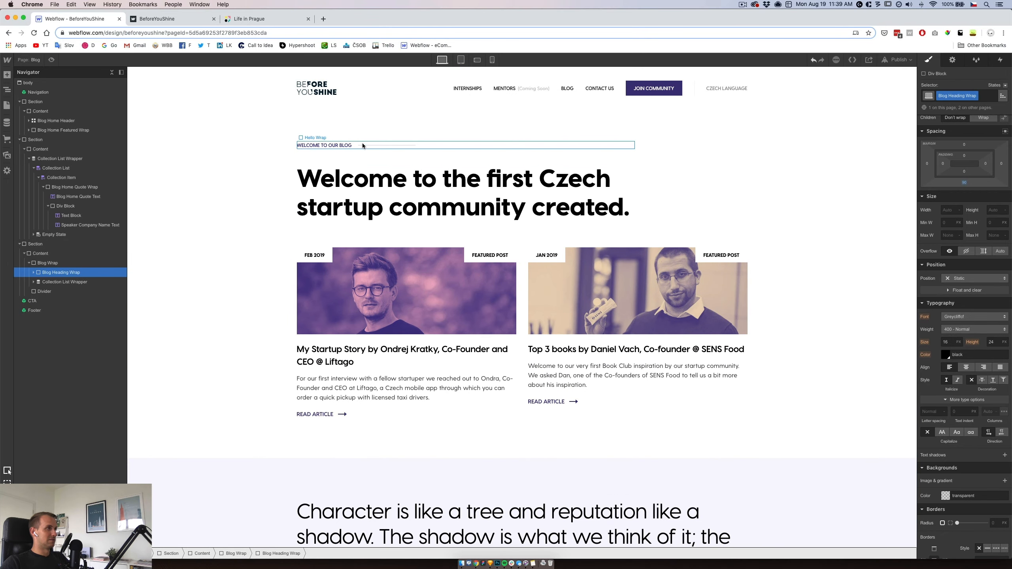
click(343, 146)
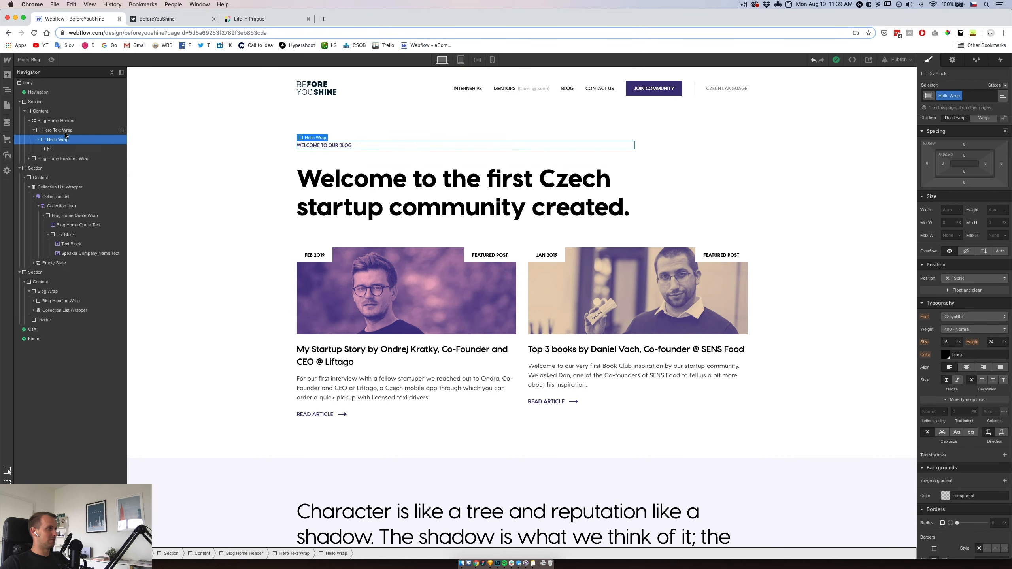
scroll(327, 339, down, 7)
key(super+x)
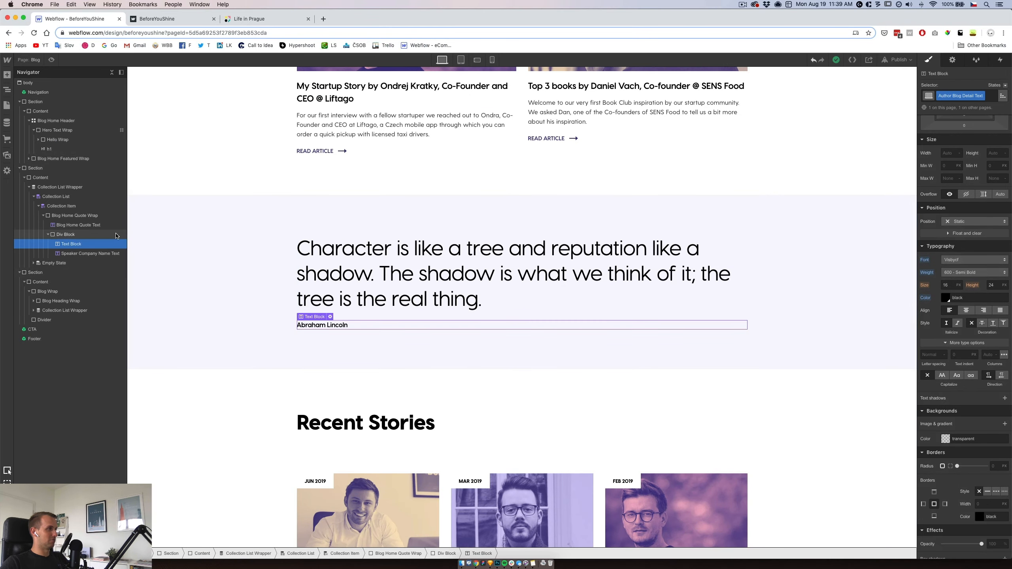
click(73, 236)
key(super+v)
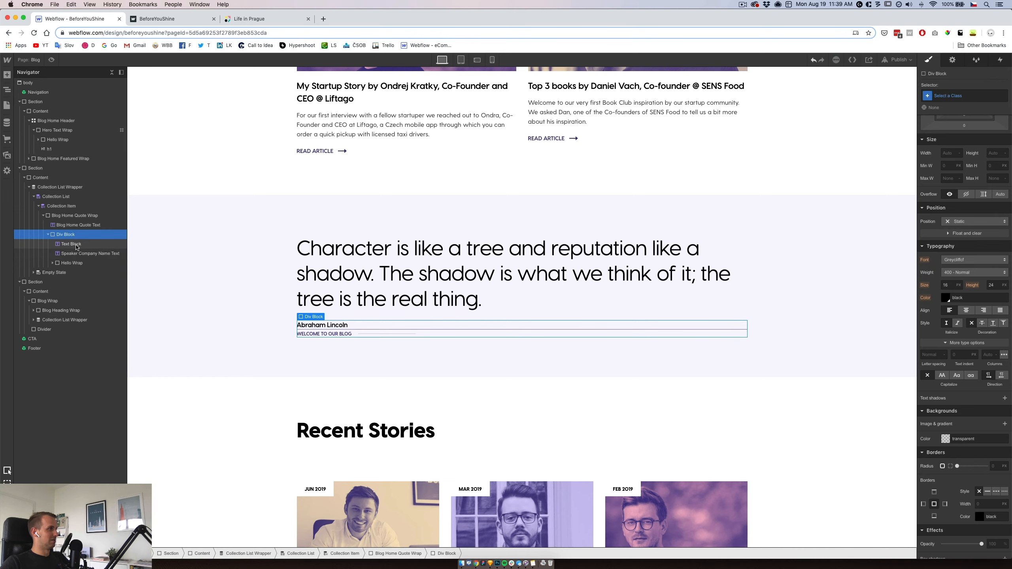
- Delete the old author Text Block and bind the copied Hello Text Hero to the Author field of Blog Home Quotes
click(77, 245)
key(Delete)
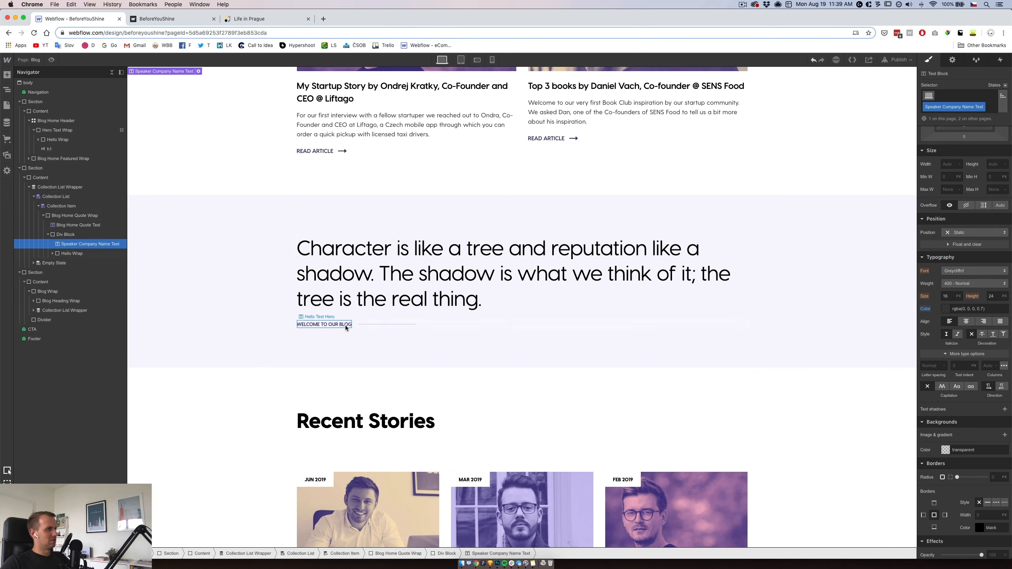
click(345, 324)
click(340, 316)
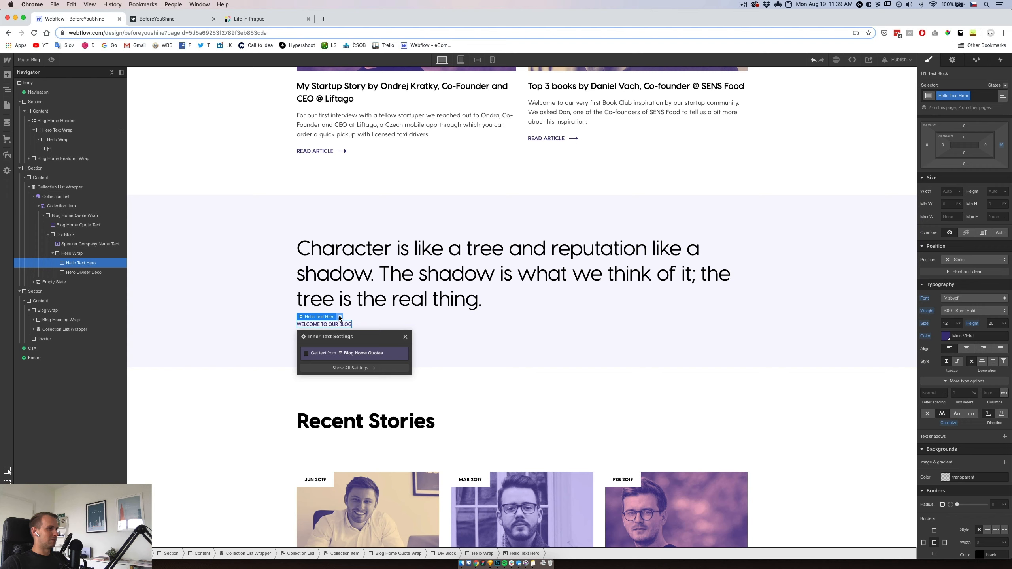
click(345, 358)
click(319, 364)
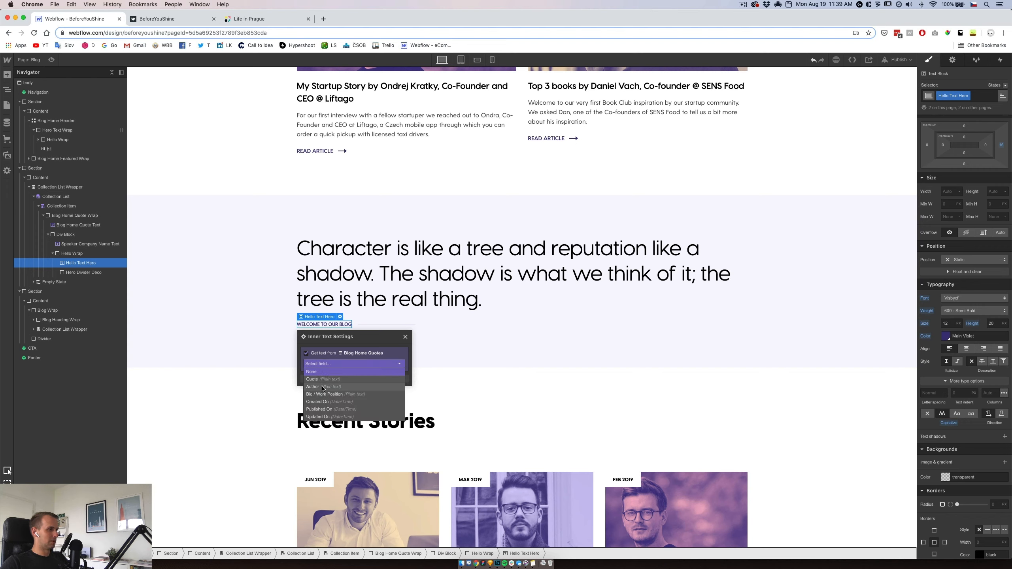
click(323, 387)
click(261, 359)
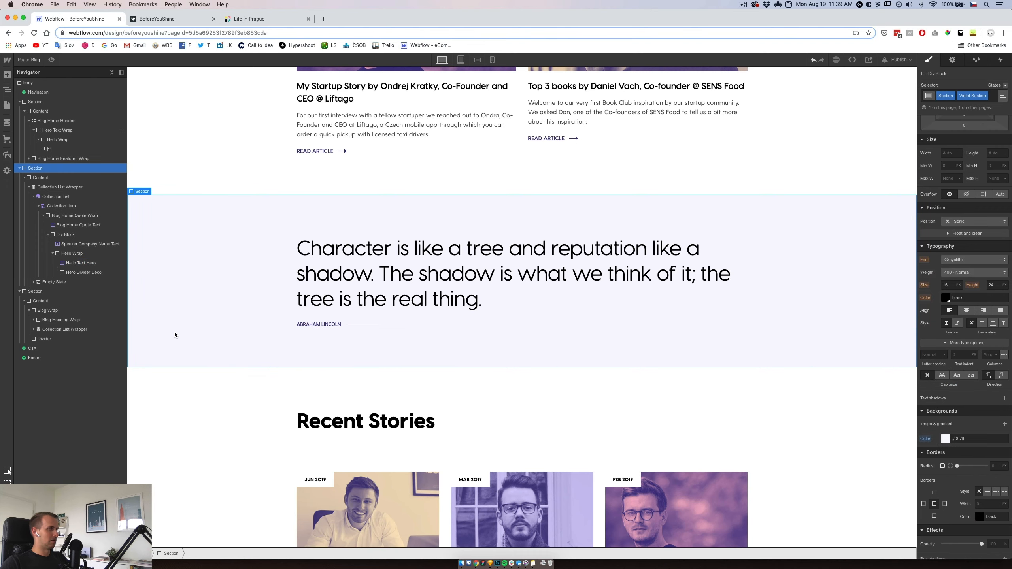
click(302, 319)
click(84, 273)
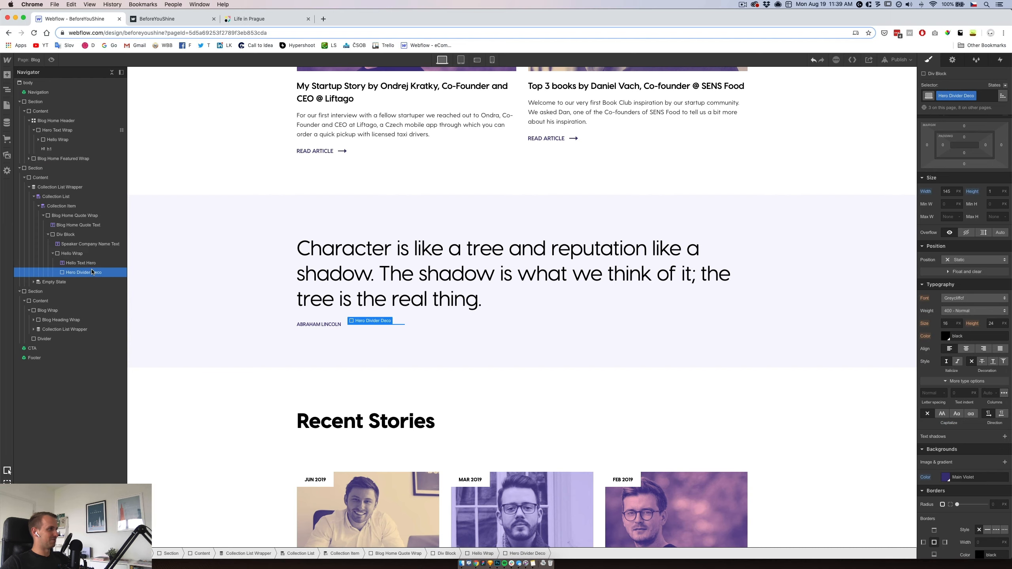
click(74, 253)
click(52, 254)
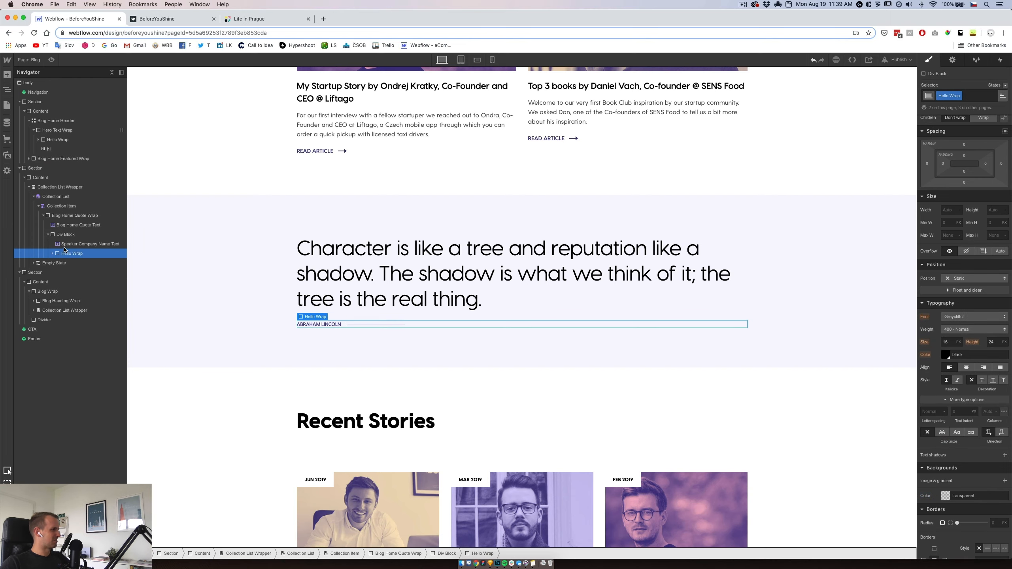
- Delete the Bio / Work Position field from the Blog Home Quotes collection and return to the page design
click(7, 122)
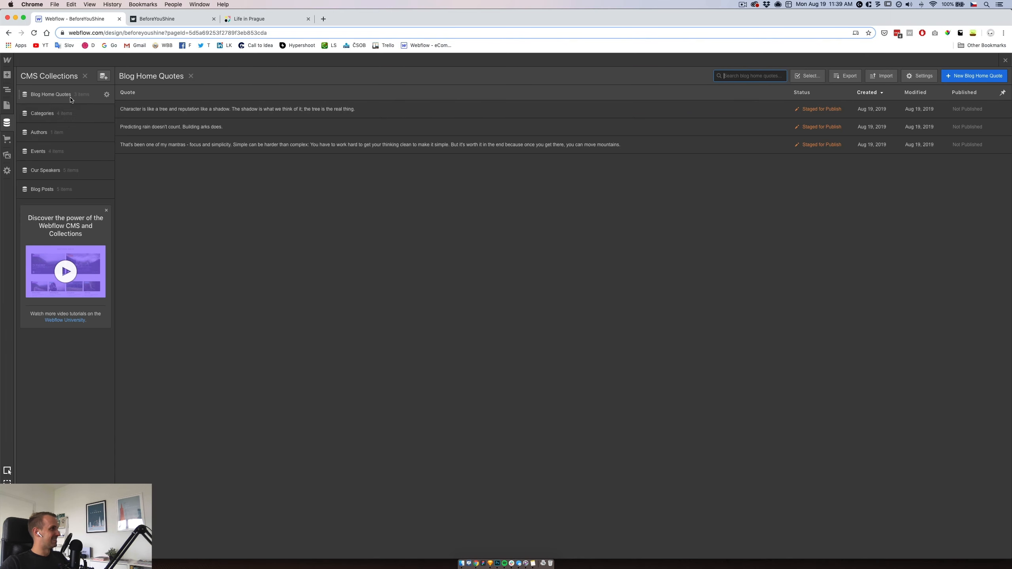
click(107, 94)
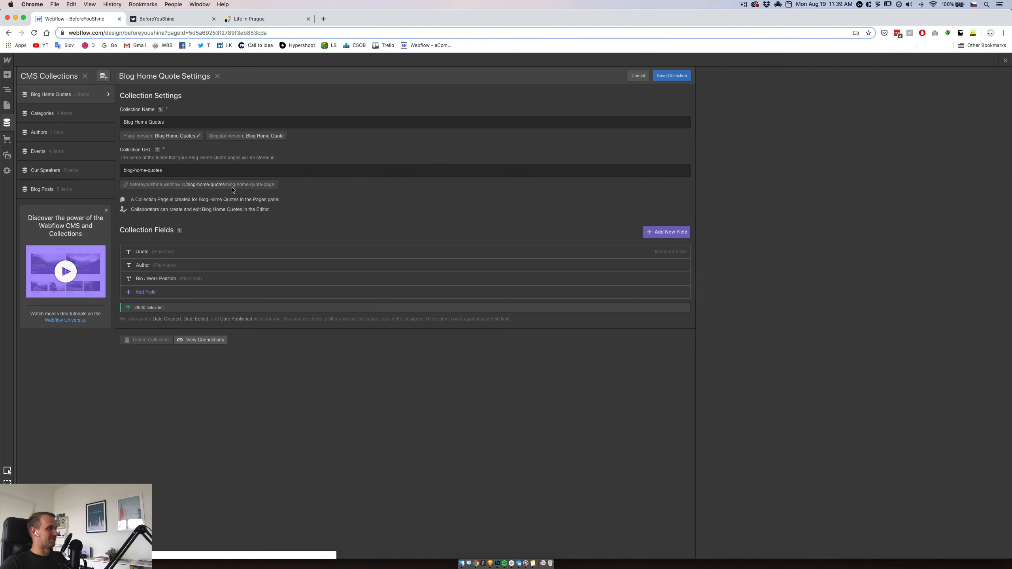
click(684, 279)
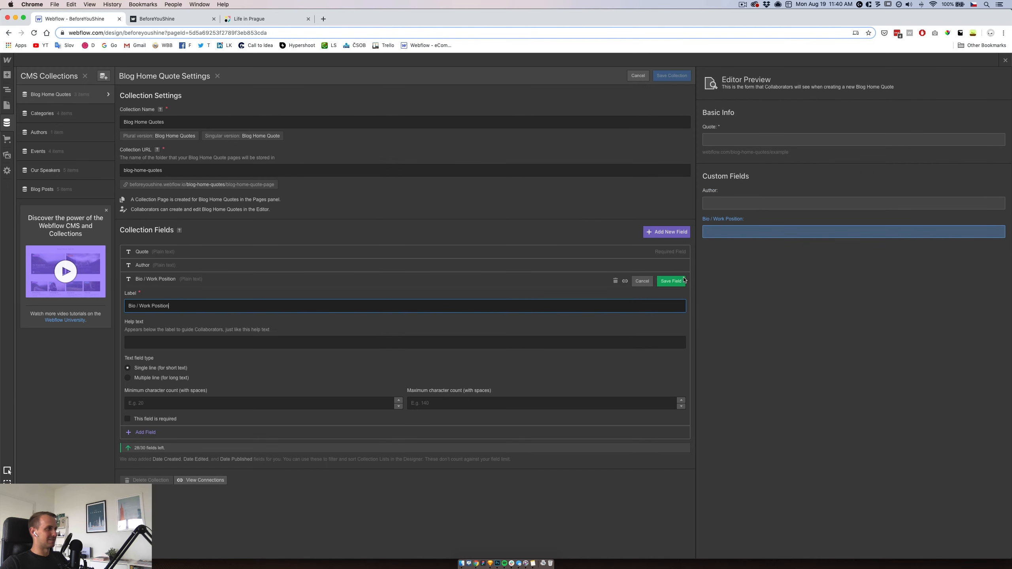
click(615, 281)
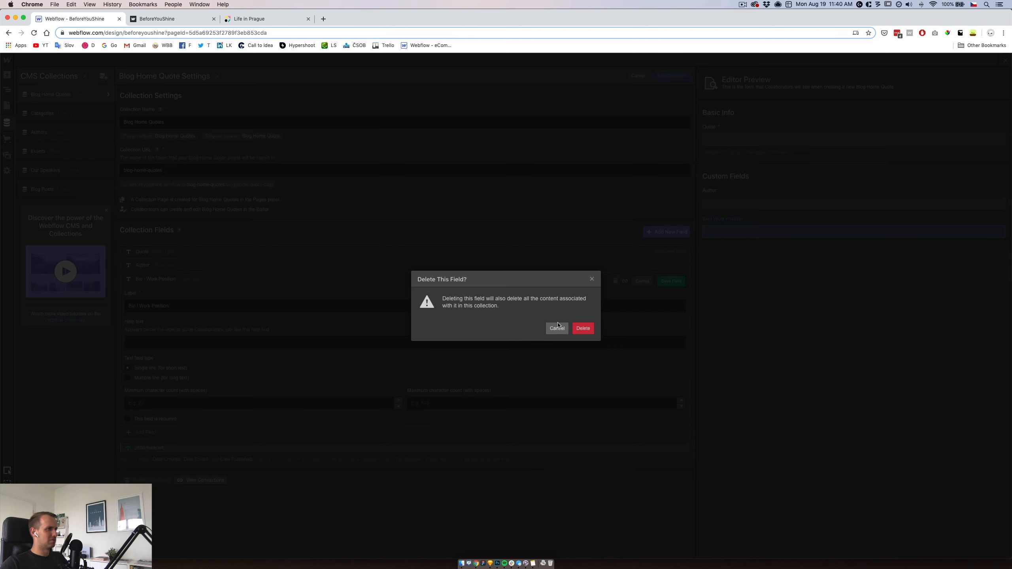
click(583, 329)
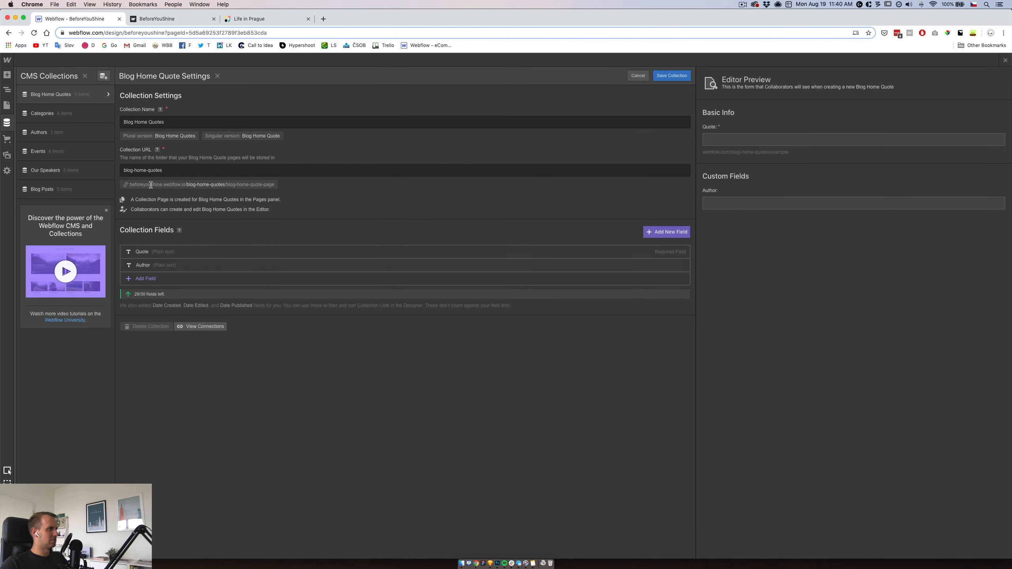
click(6, 107)
click(574, 328)
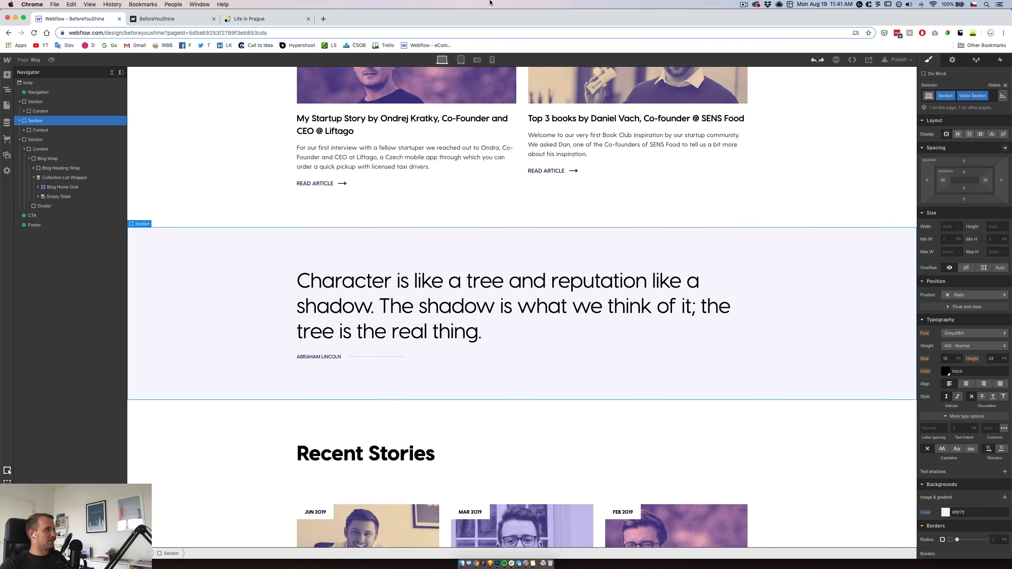
- Set the Blog Home Header's bottom padding to 20 px at the tablet breakpoint
click(461, 59)
scroll(445, 312, up, 5)
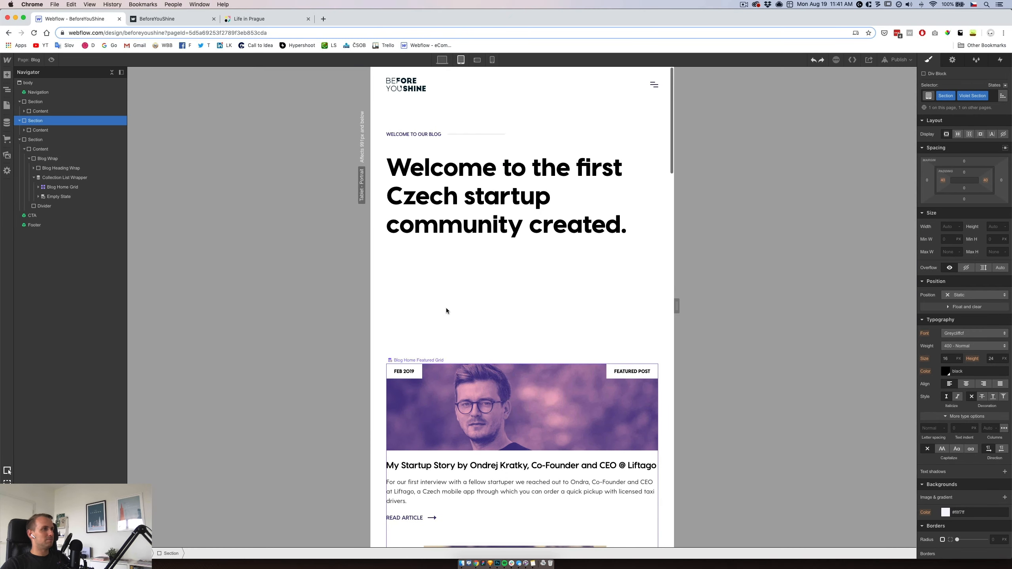
click(460, 141)
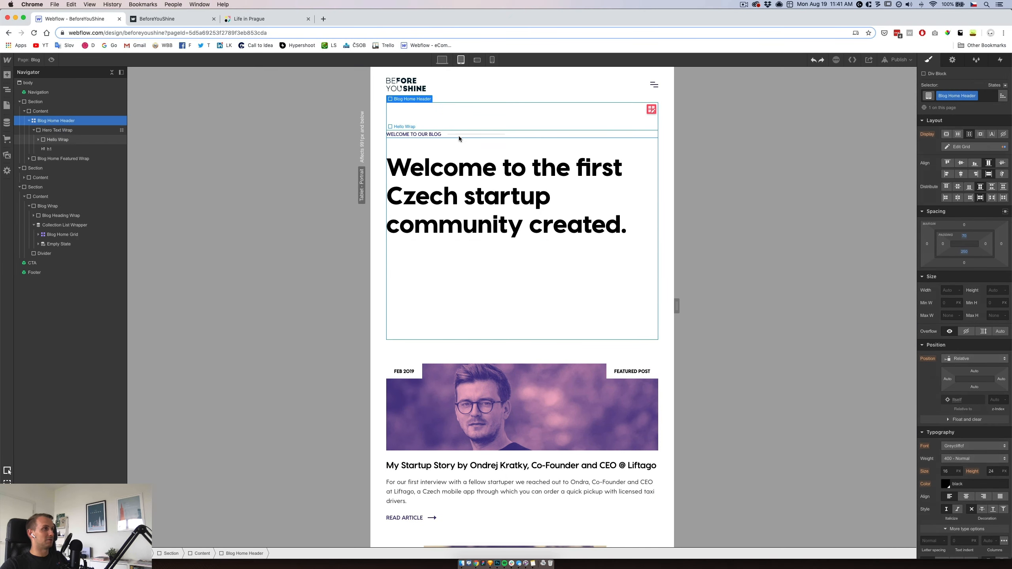
click(964, 252)
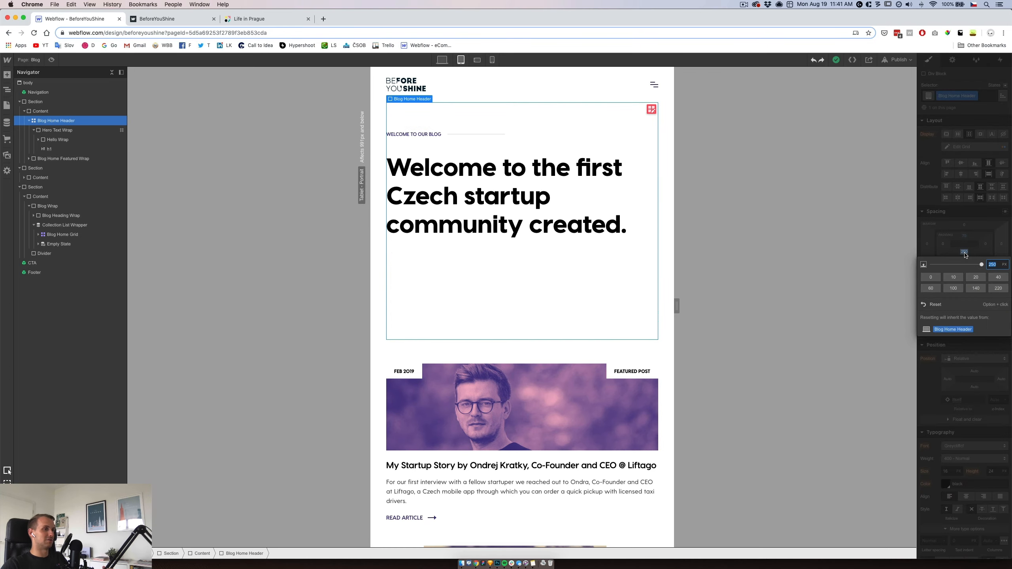
key(Return)
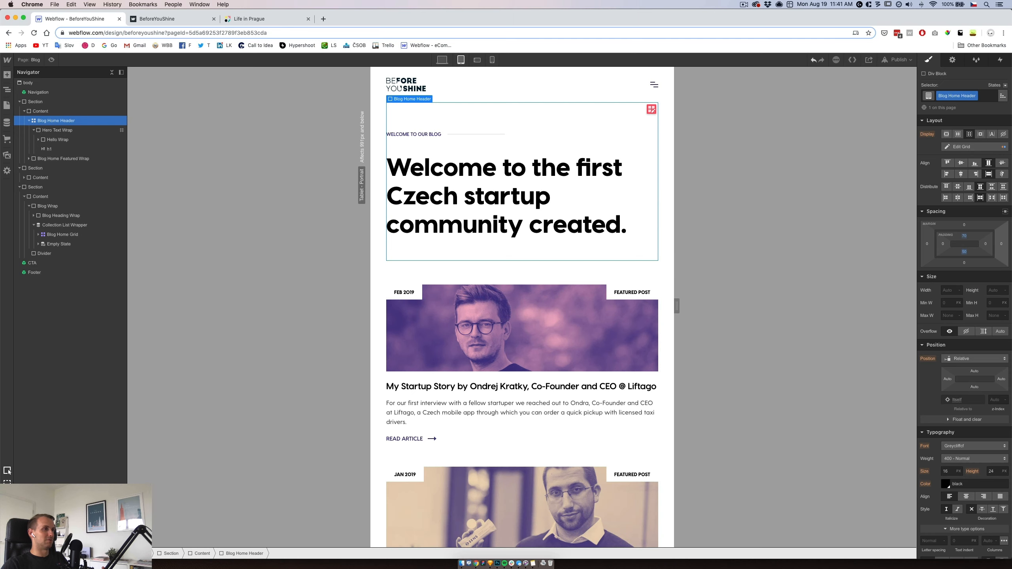
click(965, 253)
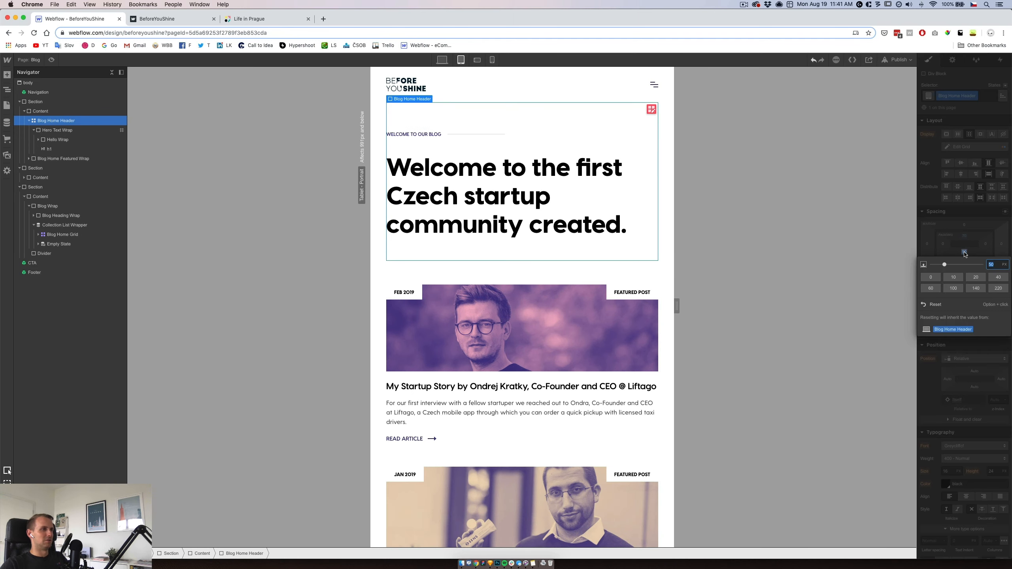
text(20)
key(Return)
click(581, 262)
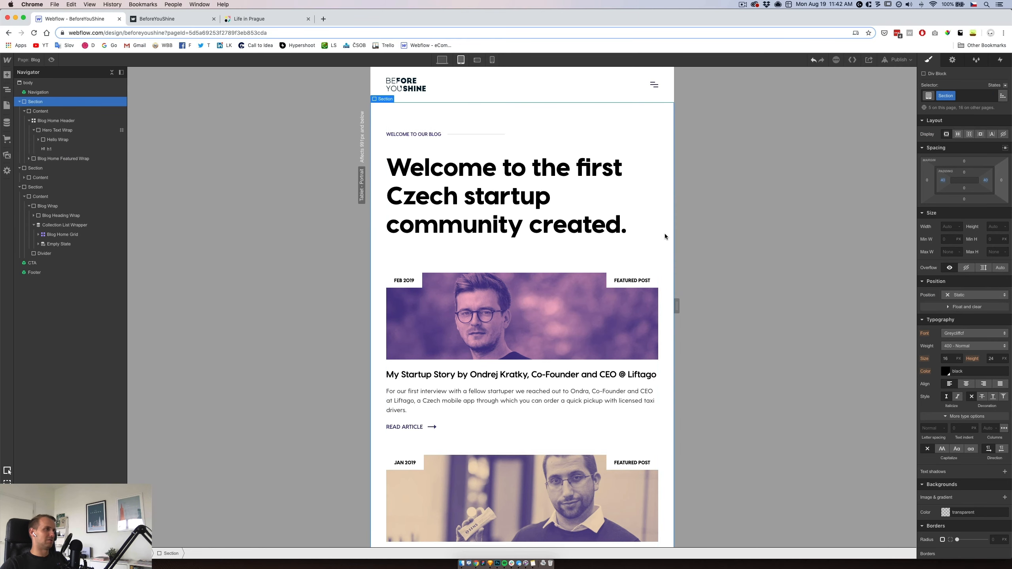
- Review the quote section, Recent Stories and footer in the tablet layout, including at a canvas width of 991 px
scroll(663, 239, down, 10)
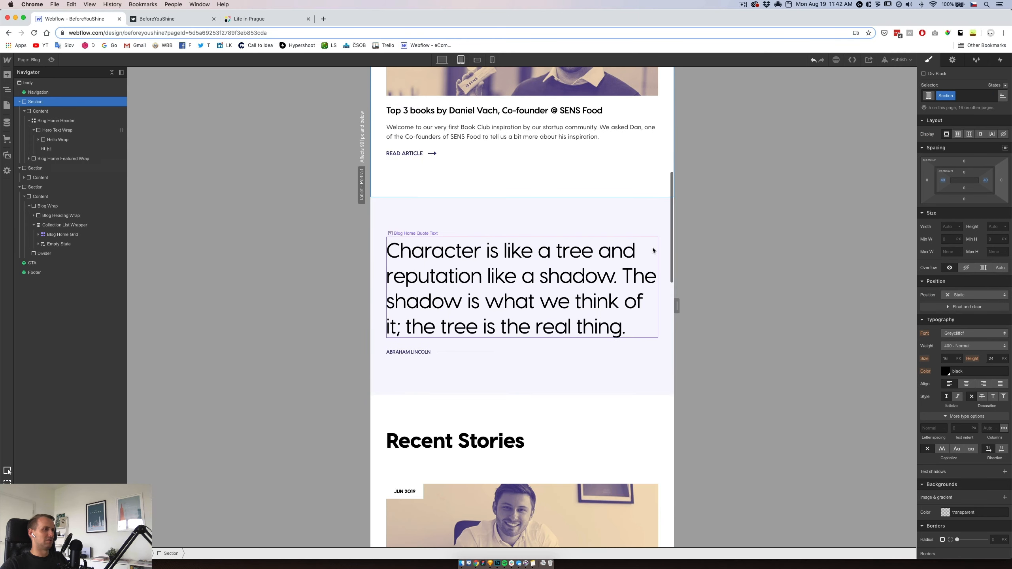
click(540, 217)
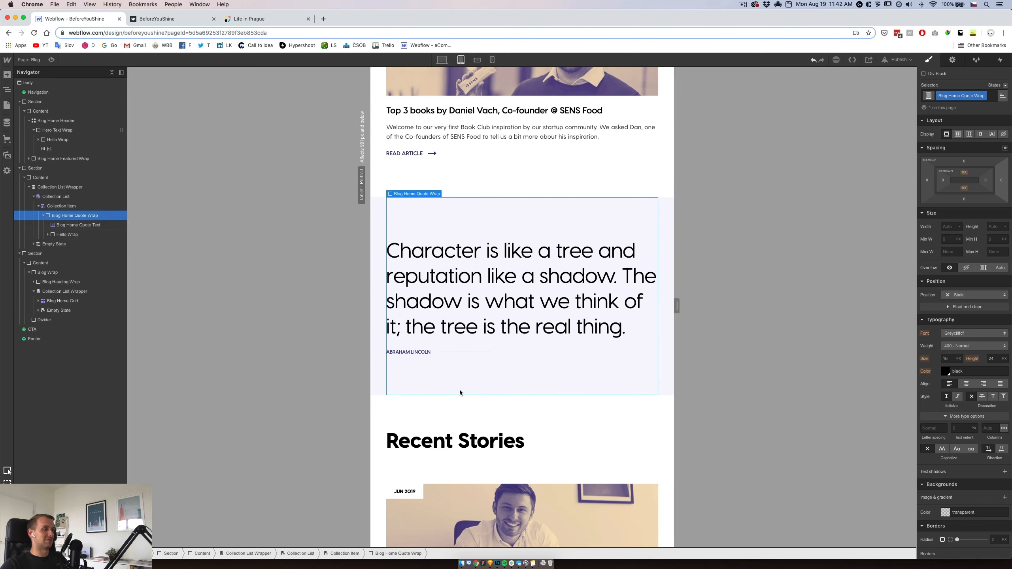
scroll(459, 390, down, 20)
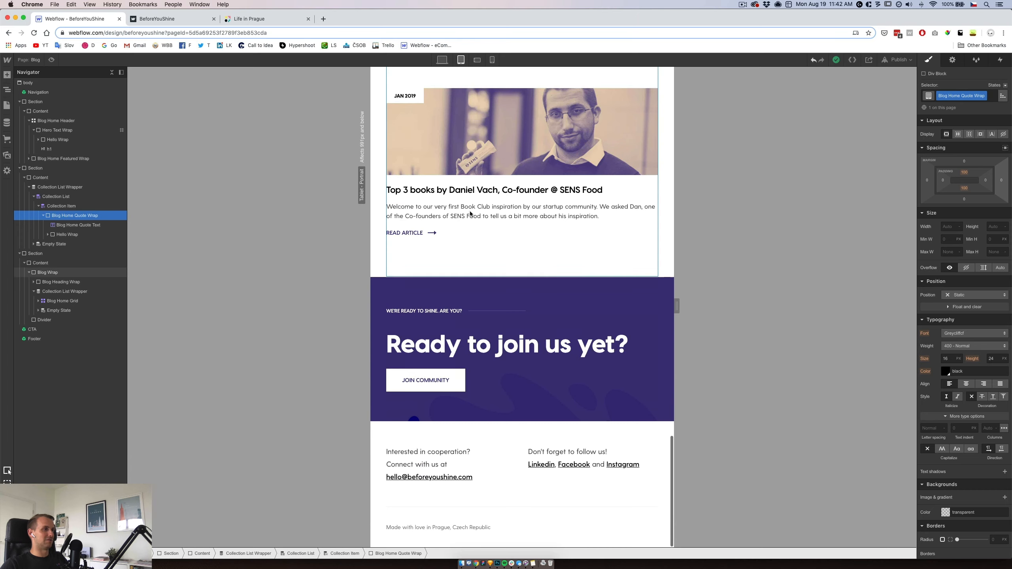
drag(671, 305, 795, 303)
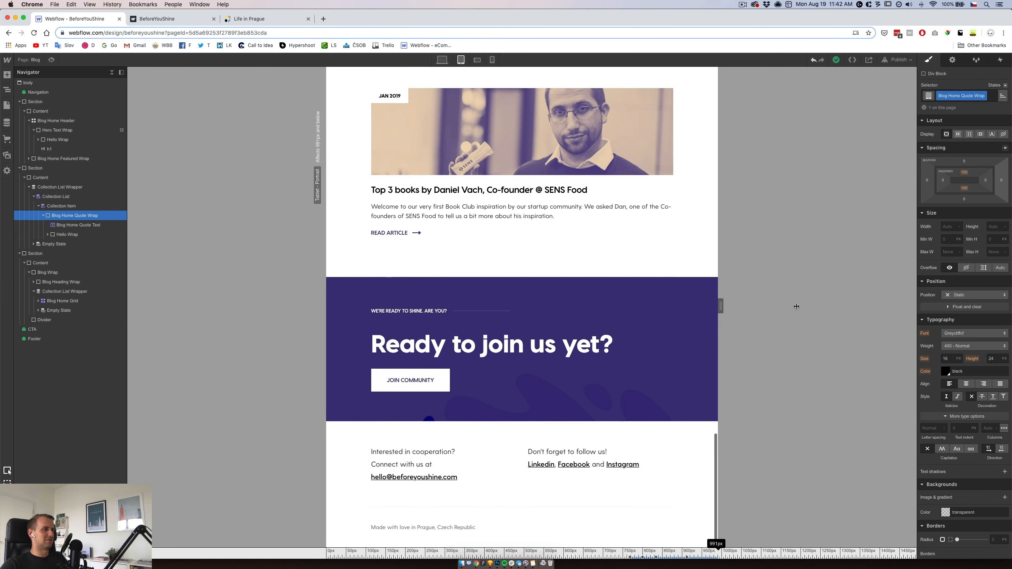
scroll(598, 279, up, 5)
scroll(598, 279, up, 20)
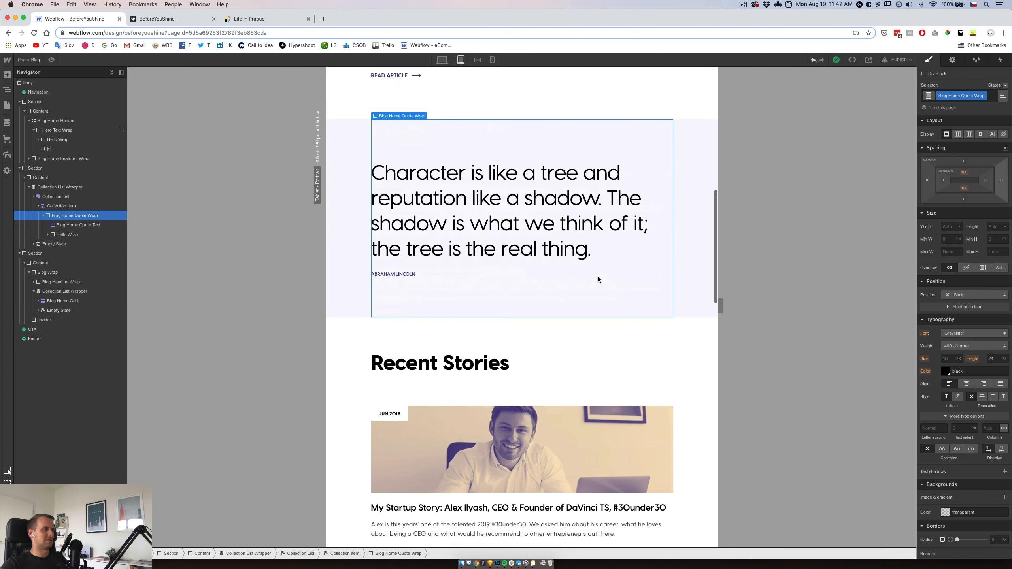
scroll(597, 279, up, 5)
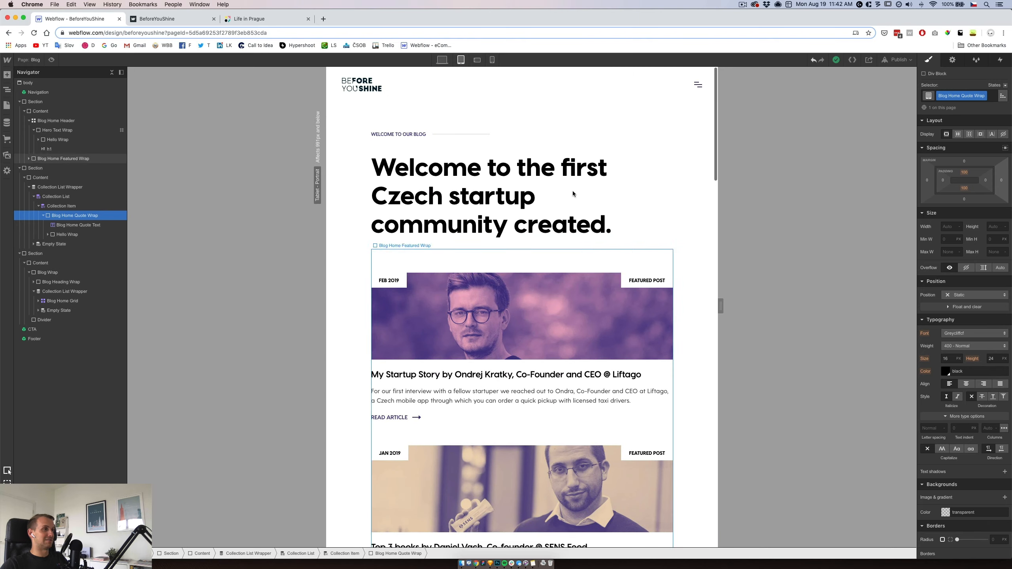
- Reset the Blog Home Header's bottom padding at the phone landscape breakpoint to the inherited value
click(476, 60)
click(557, 255)
alt+click(964, 253)
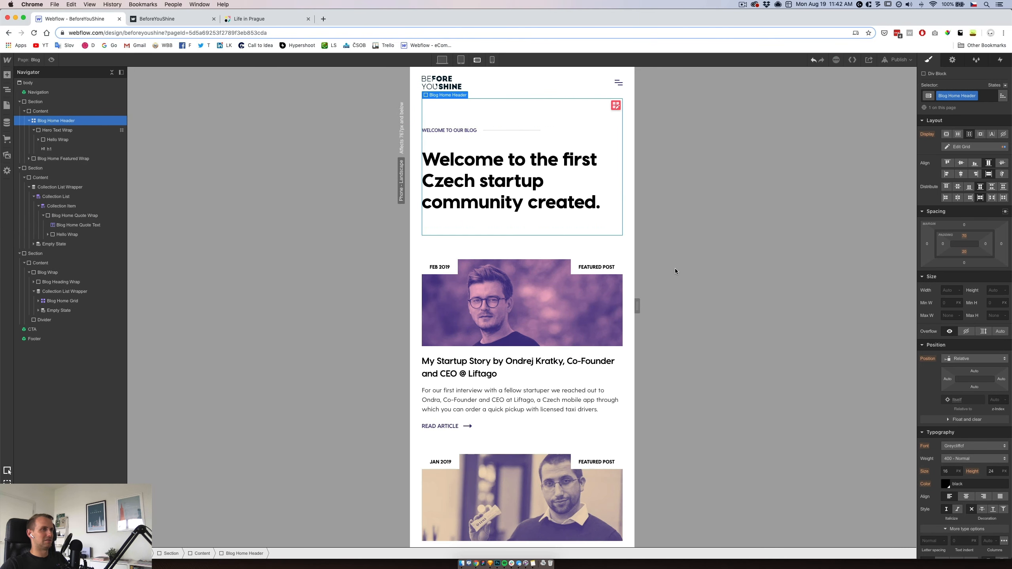
- Set the H1 headline's bottom margin to 20 px at the phone landscape breakpoint and return to the tablet view
click(474, 203)
click(479, 225)
click(488, 195)
click(964, 199)
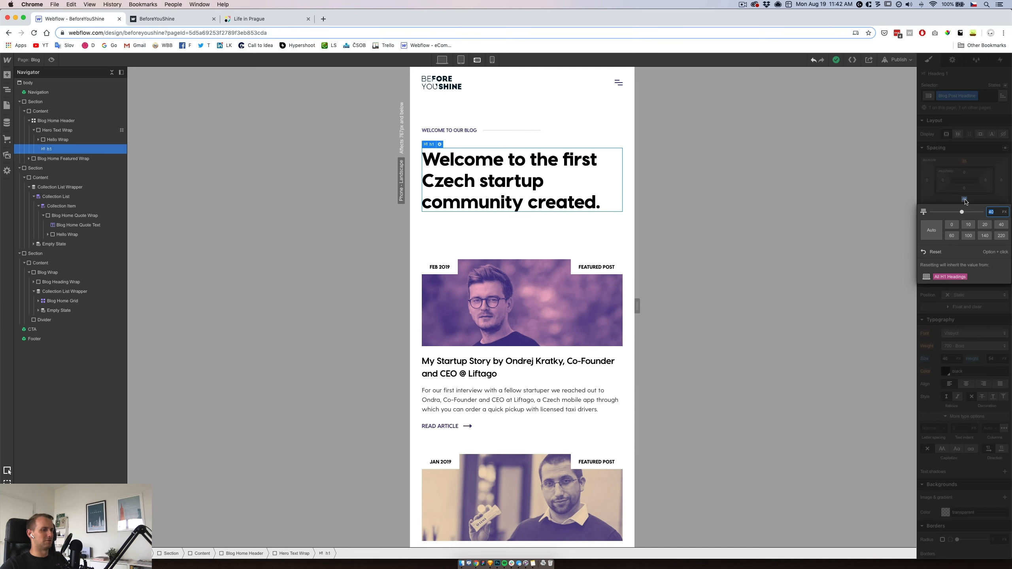
text(20)
key(Return)
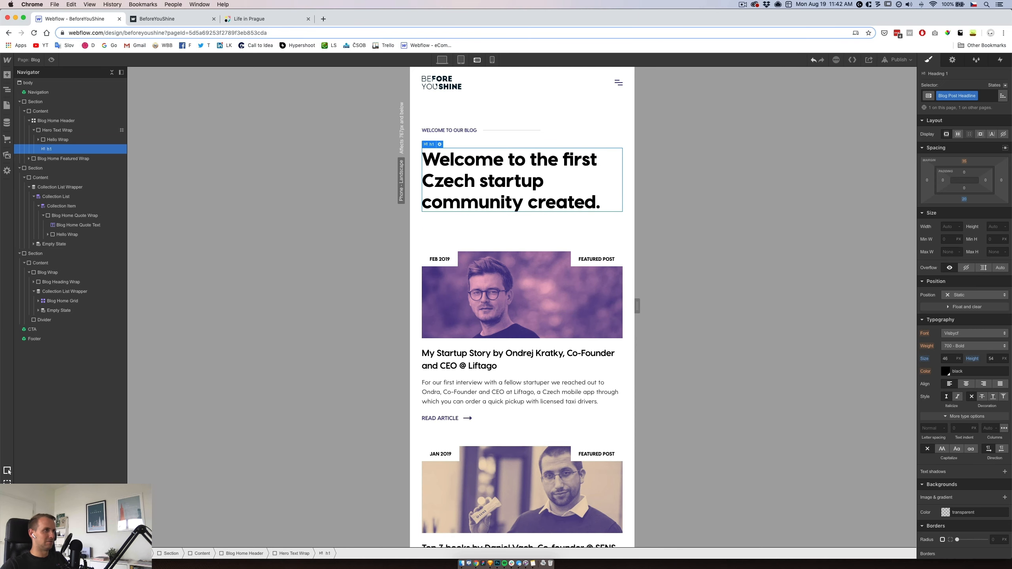
click(461, 62)
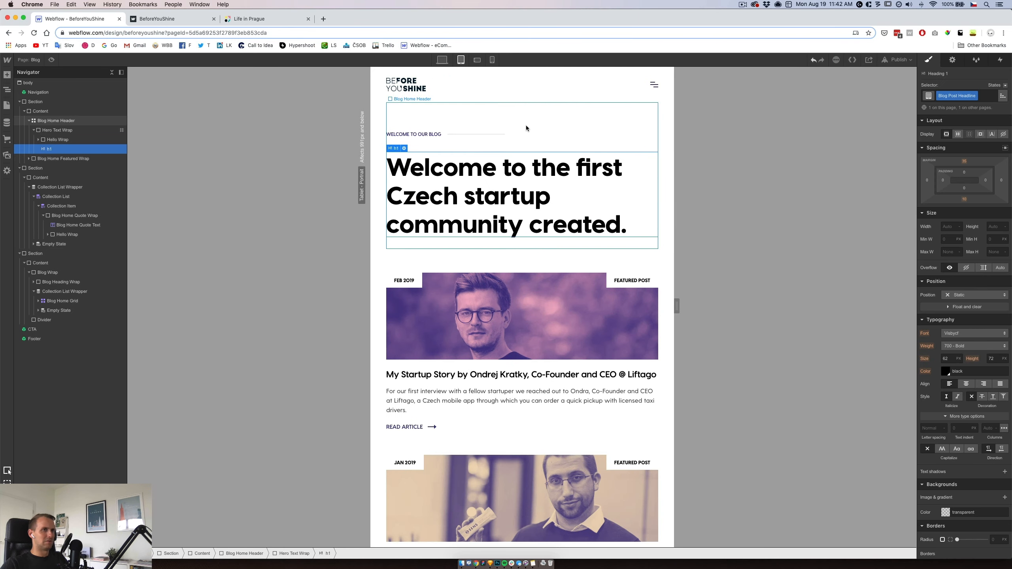
- Reset the H1 headline's bottom margin to its inherited value at the phone landscape breakpoint
click(477, 59)
alt+click(965, 200)
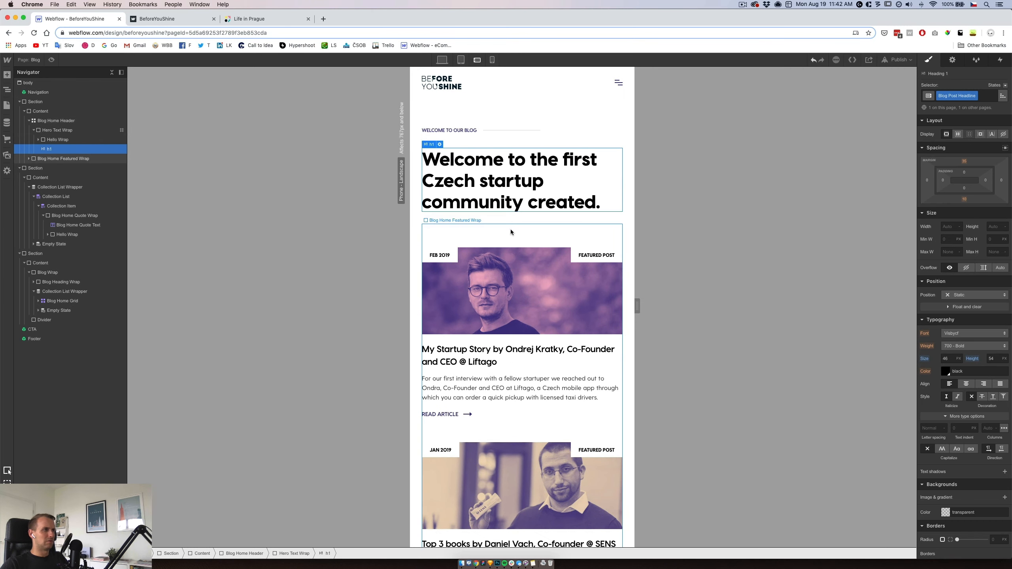
- Set the Blog Home Header's bottom padding to 0 px at the phone landscape breakpoint
click(498, 226)
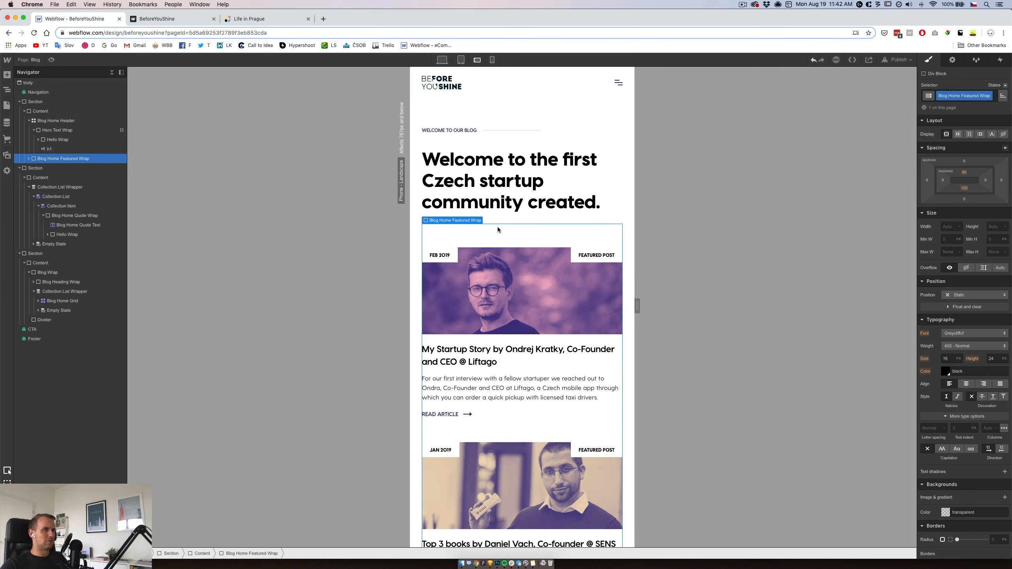
click(509, 209)
click(508, 142)
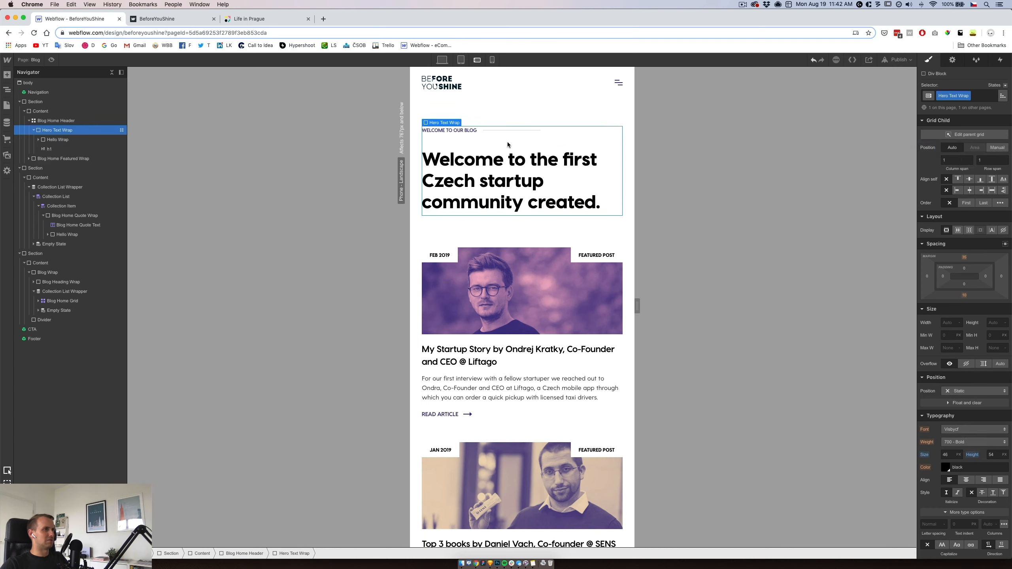
click(55, 120)
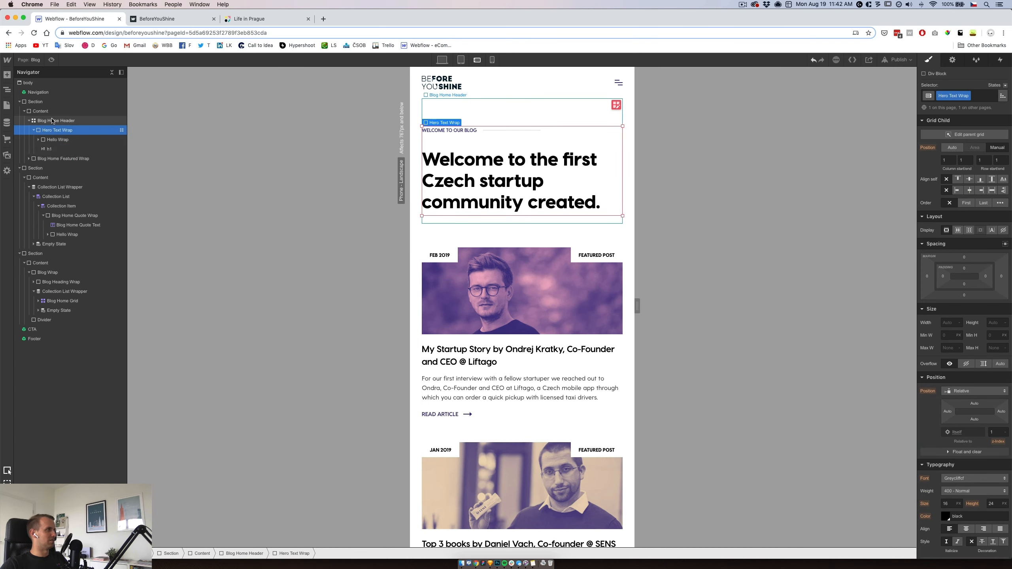
click(52, 130)
click(68, 150)
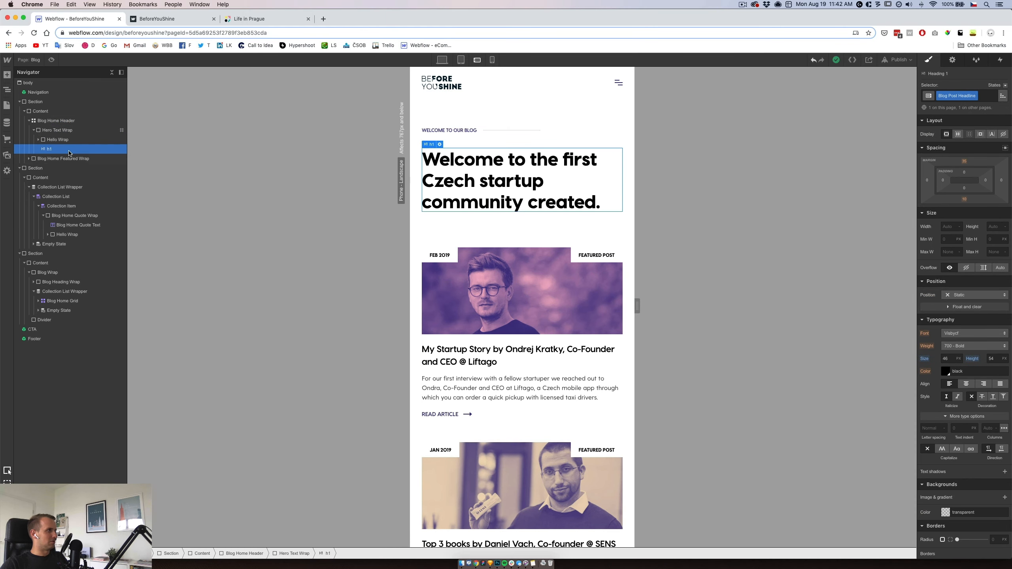
click(61, 130)
click(60, 121)
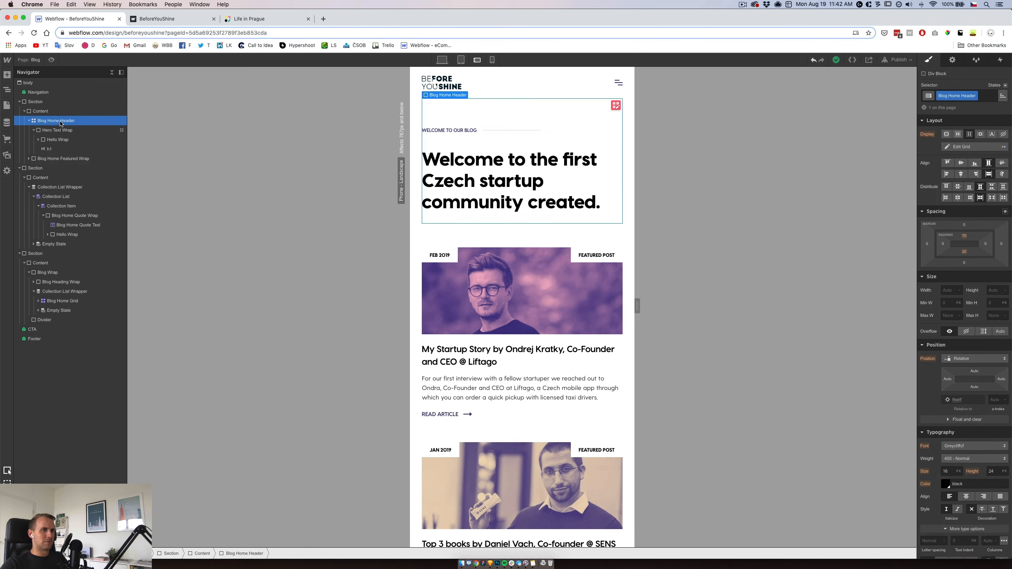
click(965, 252)
text(0)
key(Return)
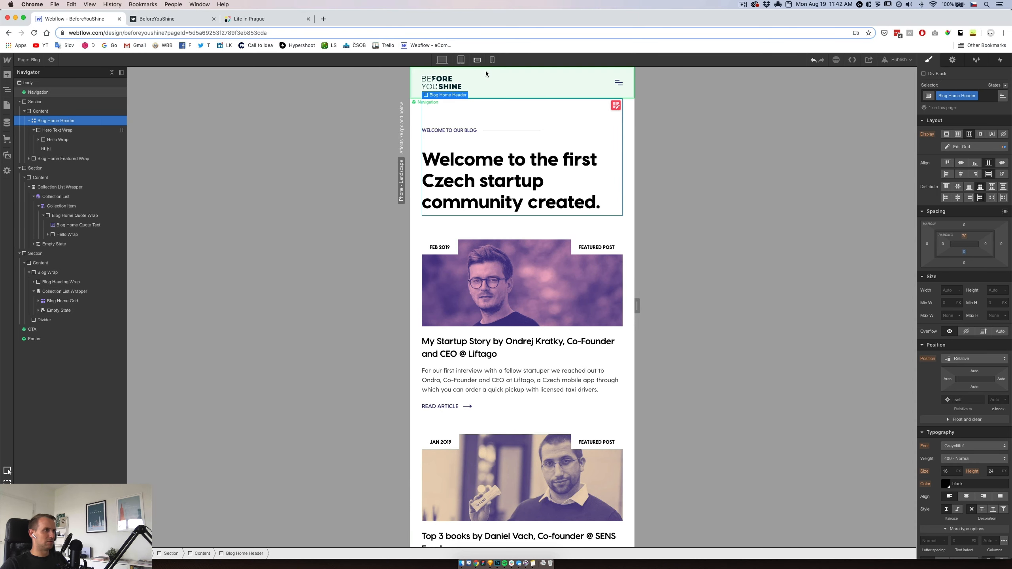
- Reset the Blog Home Header's bottom padding to its inherited value at phone portrait and check the layout down to Recent Stories
click(492, 60)
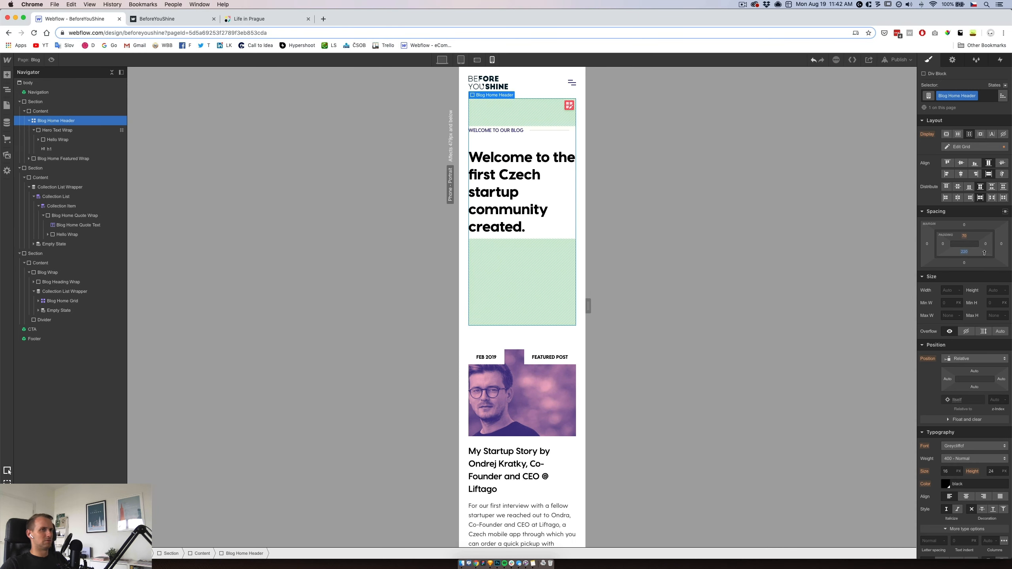
alt+click(964, 253)
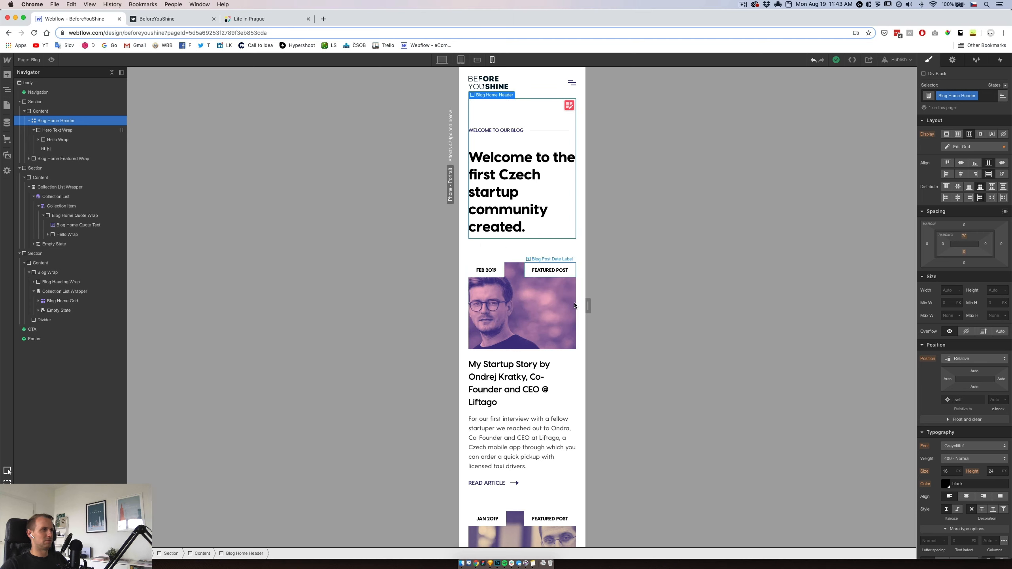
mouse_move(587, 306)
mouse_down()
mouse_move(628, 307)
mouse_move(565, 305)
mouse_move(630, 306)
mouse_move(570, 302)
mouse_move(586, 303)
mouse_up()
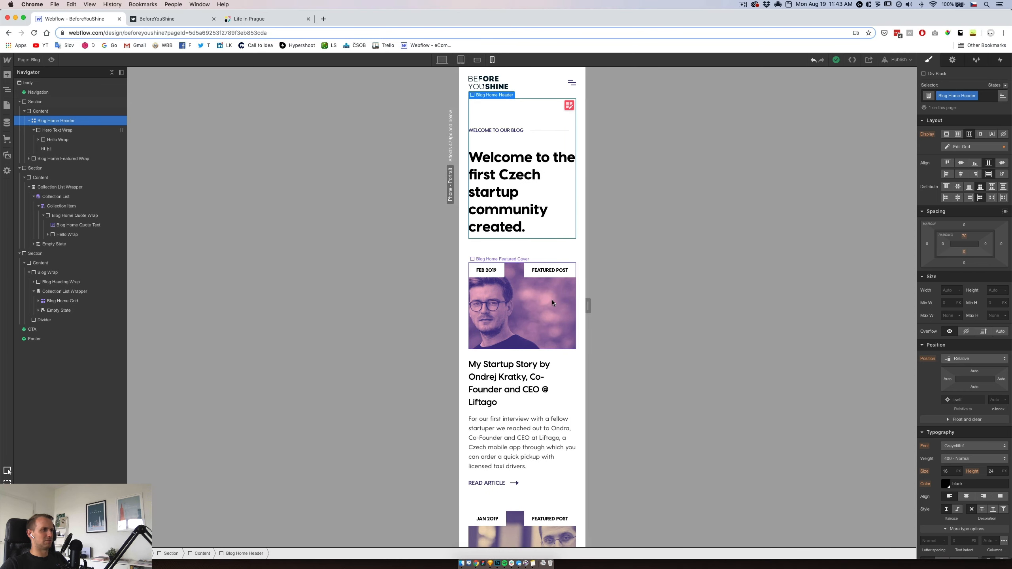
scroll(552, 303, down, 15)
scroll(551, 303, down, 5)
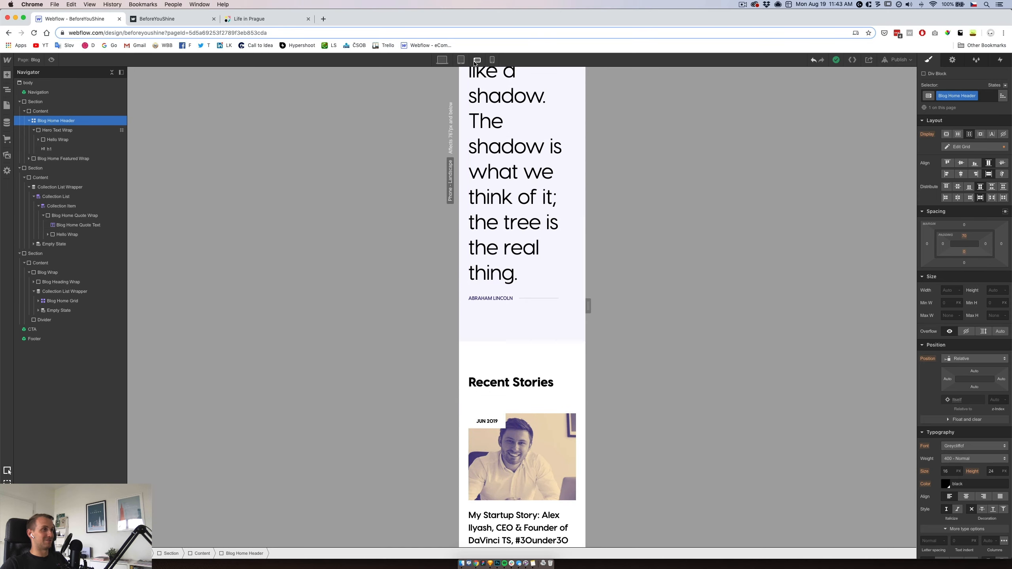
- Set the Blog Home Quote Text to a 40 px font size and 52 px line height at the phone landscape breakpoint
click(477, 59)
scroll(514, 264, up, 15)
click(496, 166)
scroll(489, 301, down, 6)
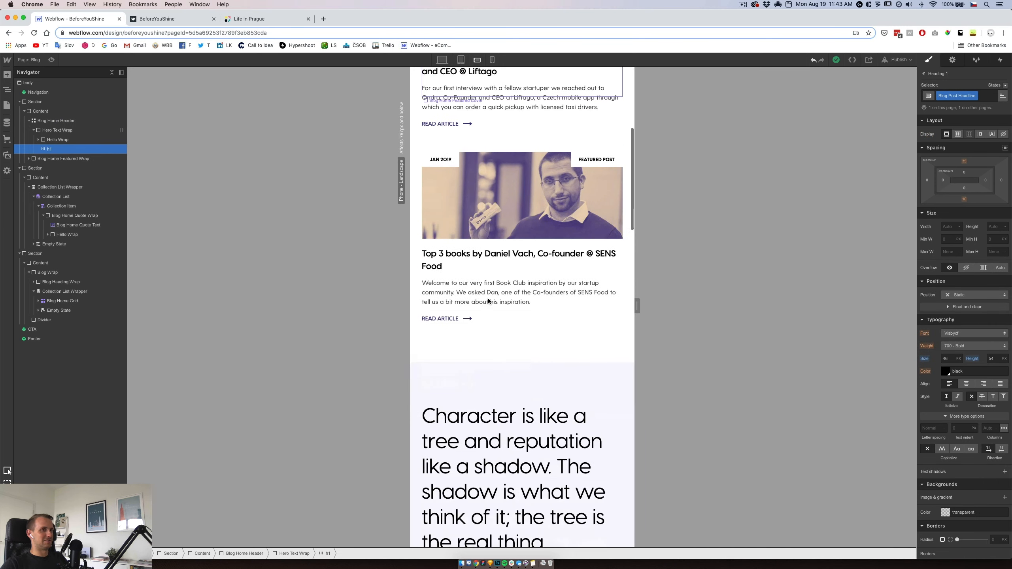
scroll(488, 302, down, 4)
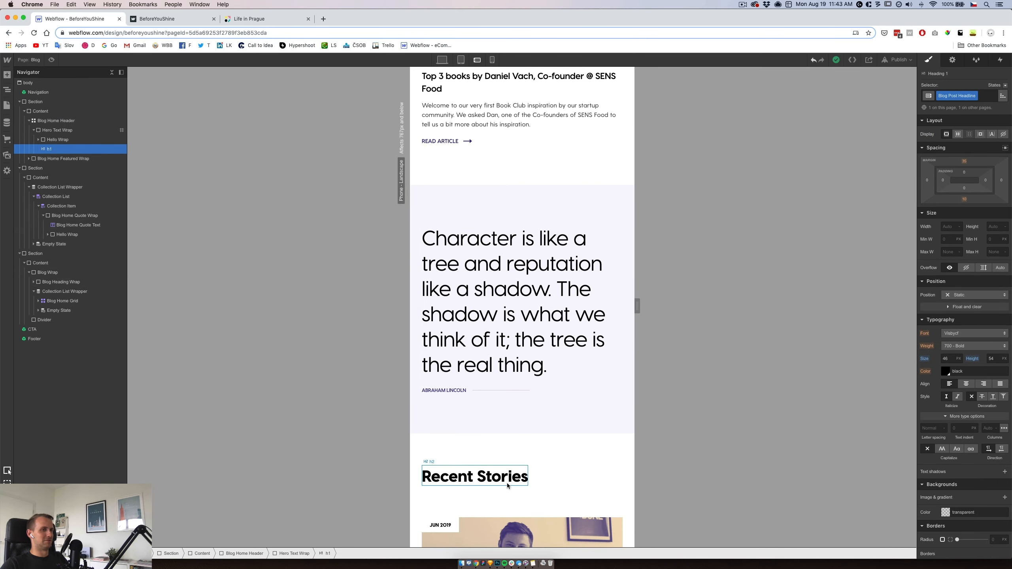
click(507, 486)
click(520, 293)
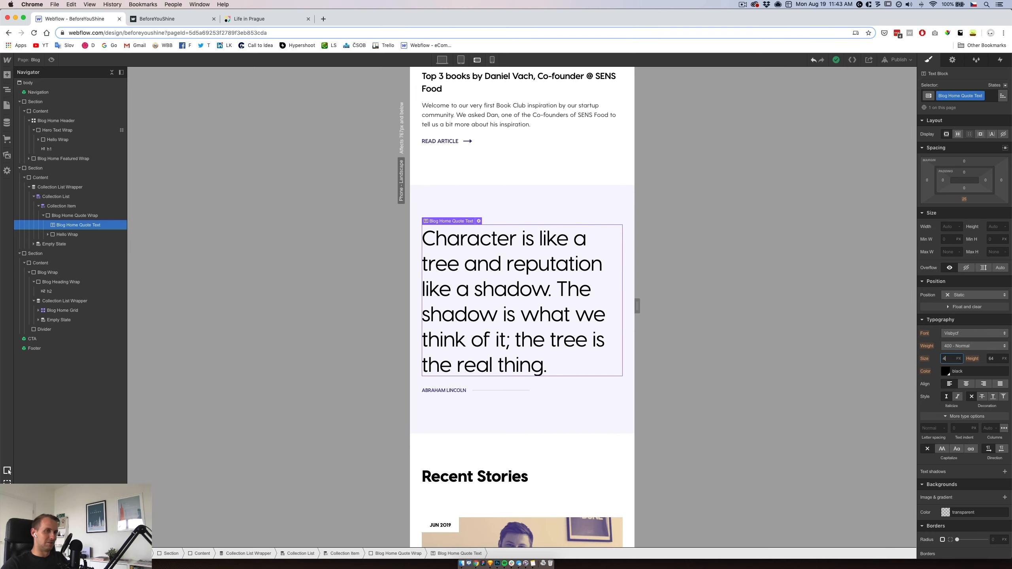
key(Return)
text(52)
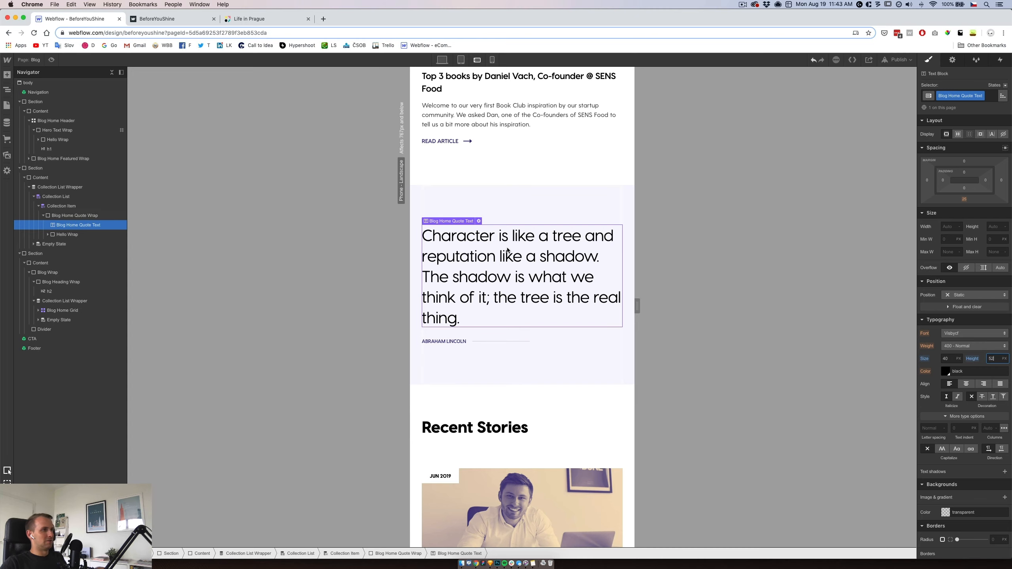
- Set the Blog Home Featured Wrap's bottom padding to 80 px at the phone landscape breakpoint
click(526, 206)
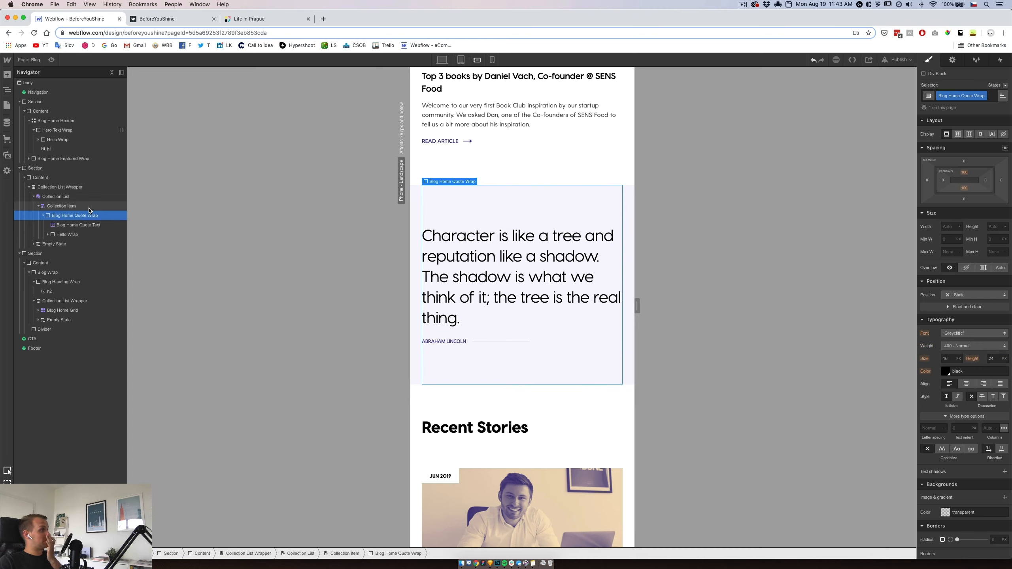
click(507, 151)
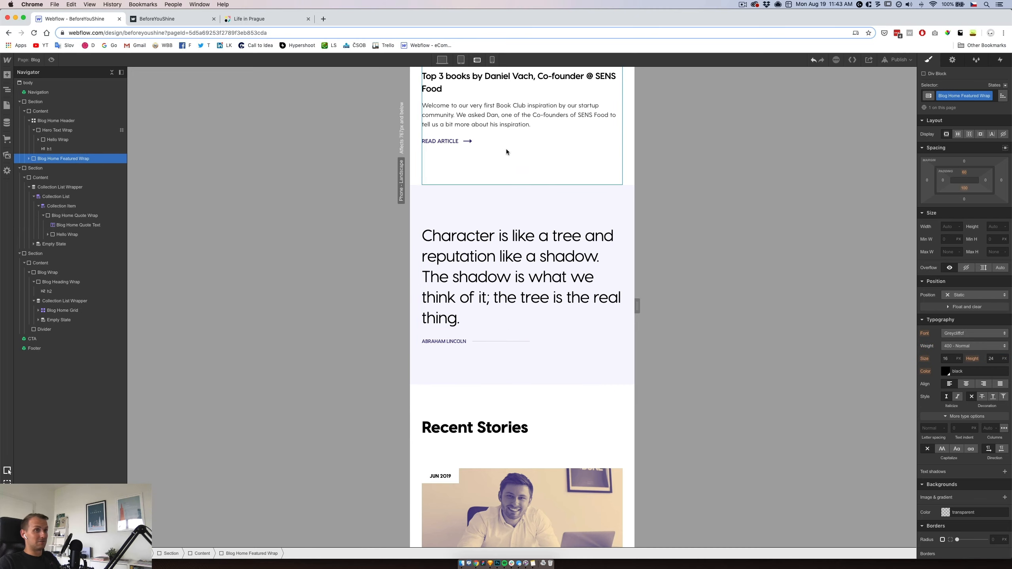
click(964, 188)
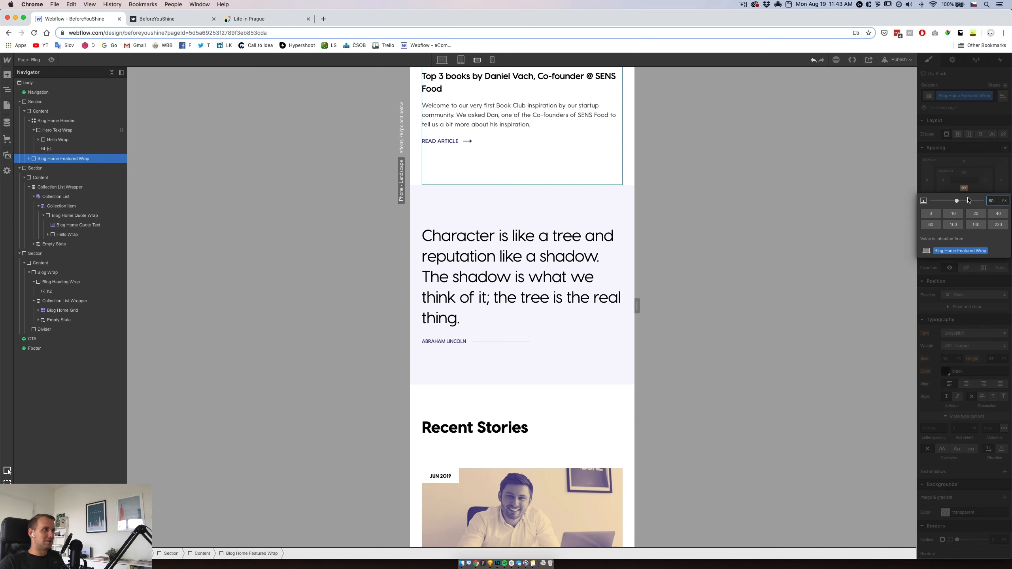
key(Return)
- Reduce the Blog Home Quote Wrap's top and bottom padding to 60 px at the phone landscape breakpoint
click(517, 400)
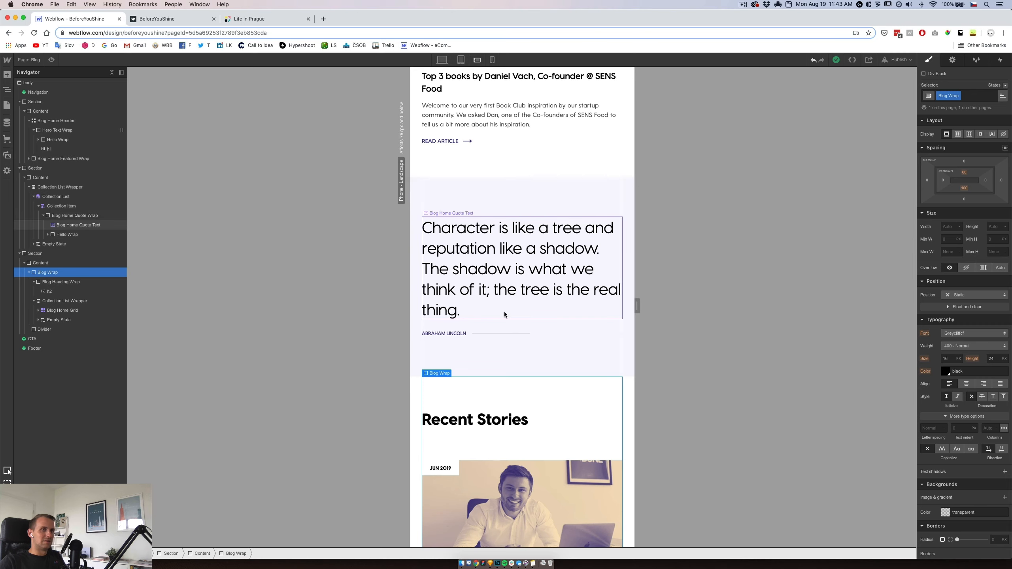
click(503, 321)
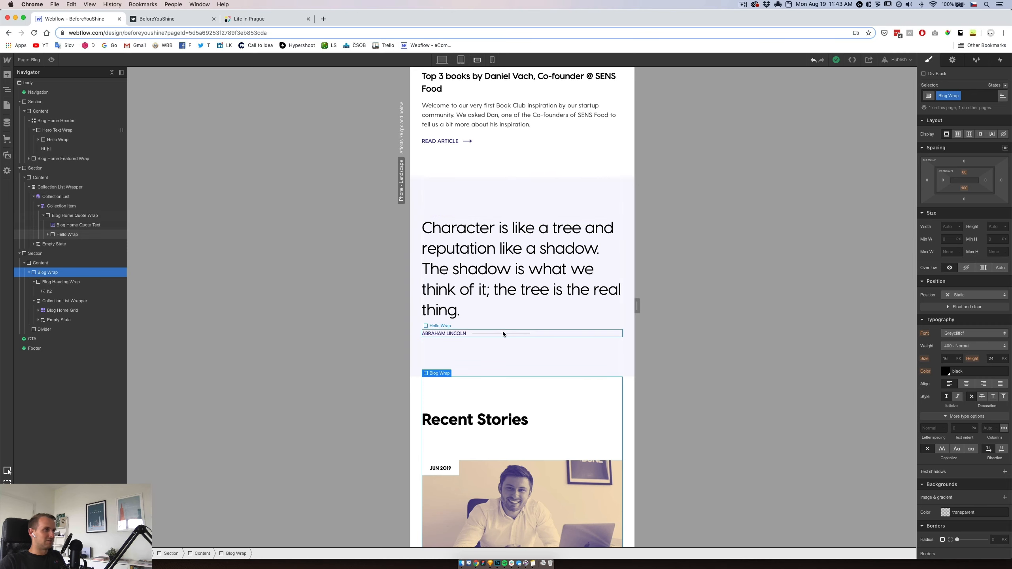
click(964, 172)
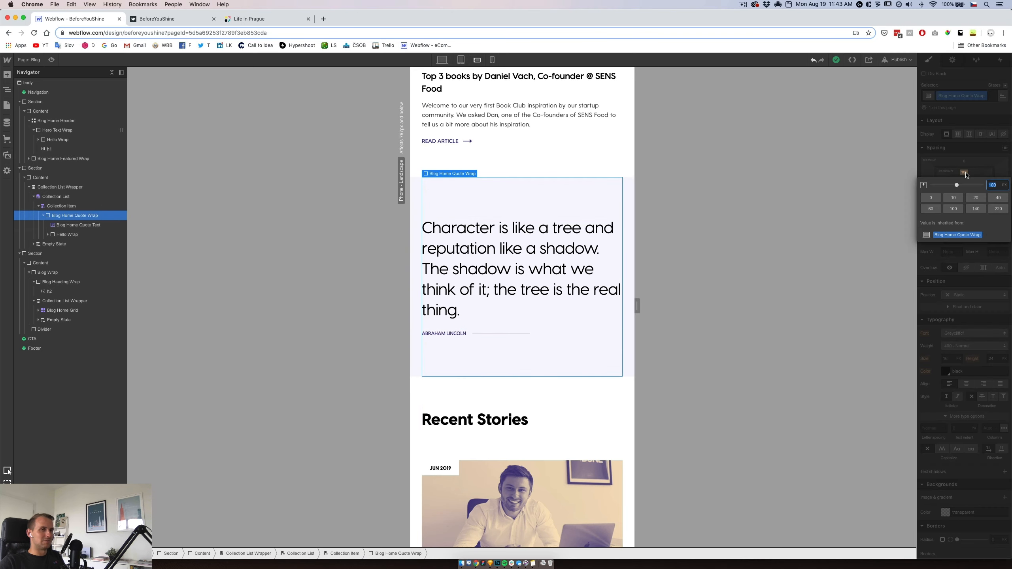
click(967, 173)
drag(966, 177, 968, 127)
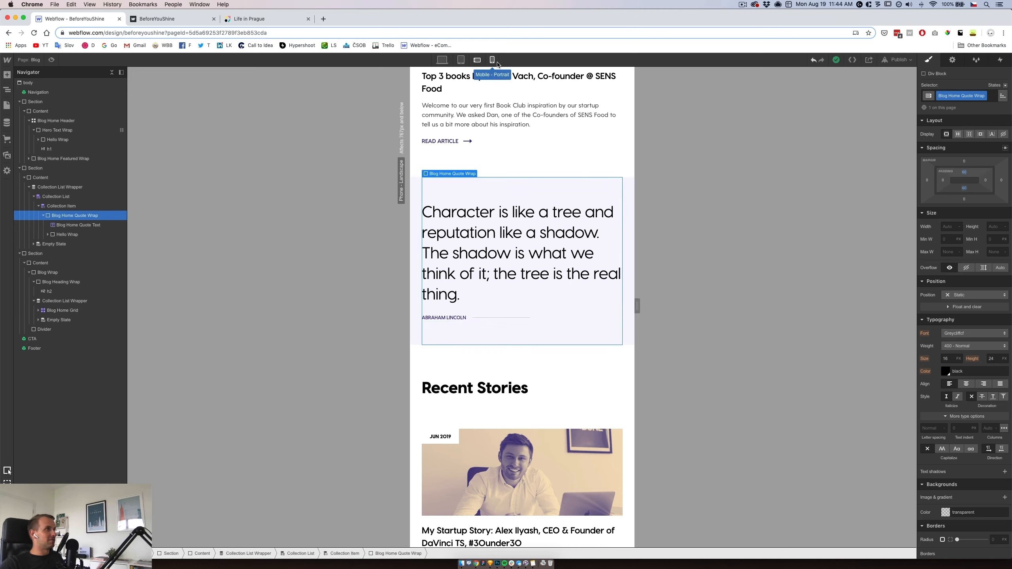
- Set the Blog Home Quote Text to a 32 px font size and 42 px line height at the phone portrait breakpoint
click(492, 61)
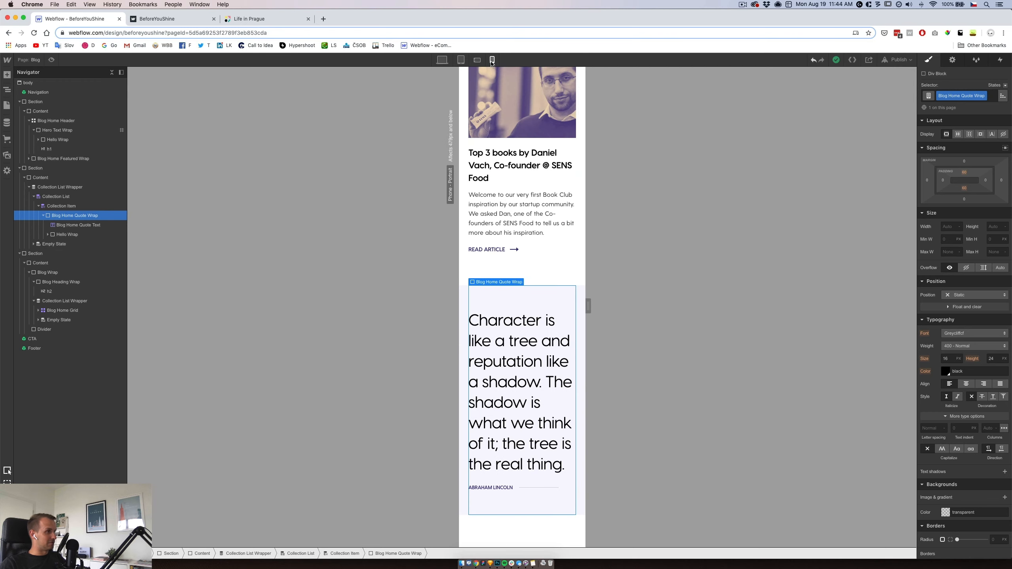
click(532, 364)
scroll(532, 364, down, 5)
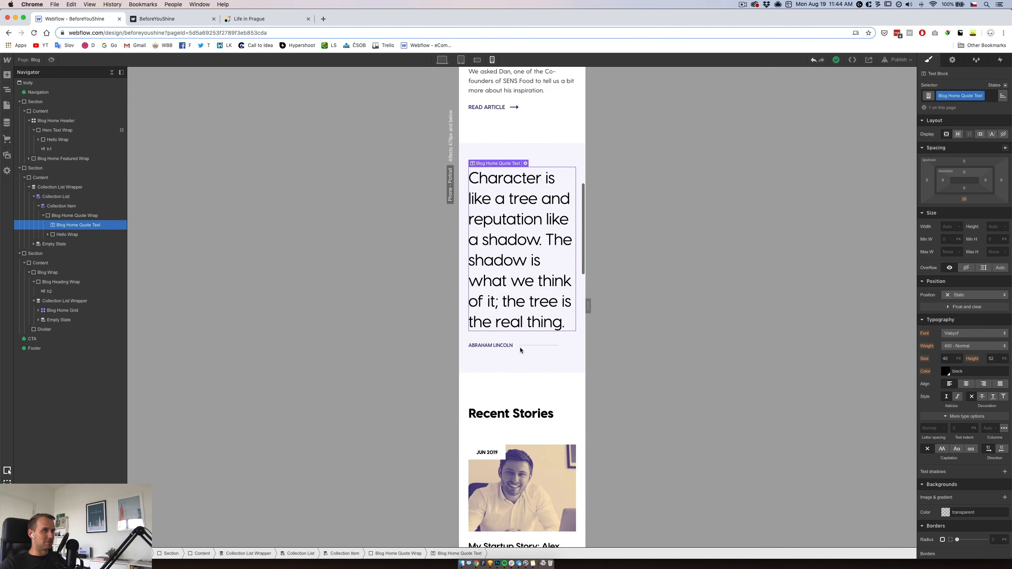
click(519, 397)
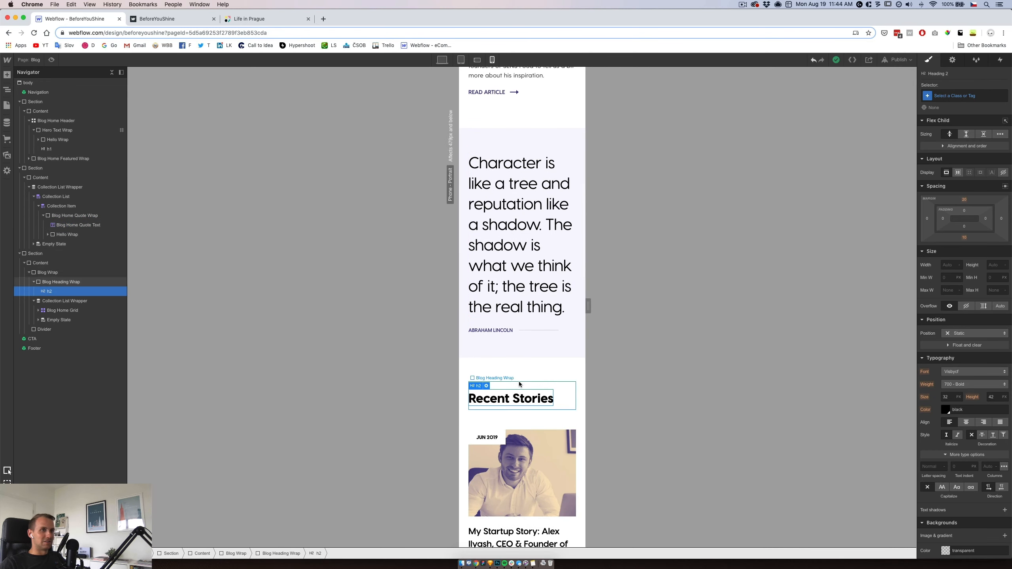
click(510, 222)
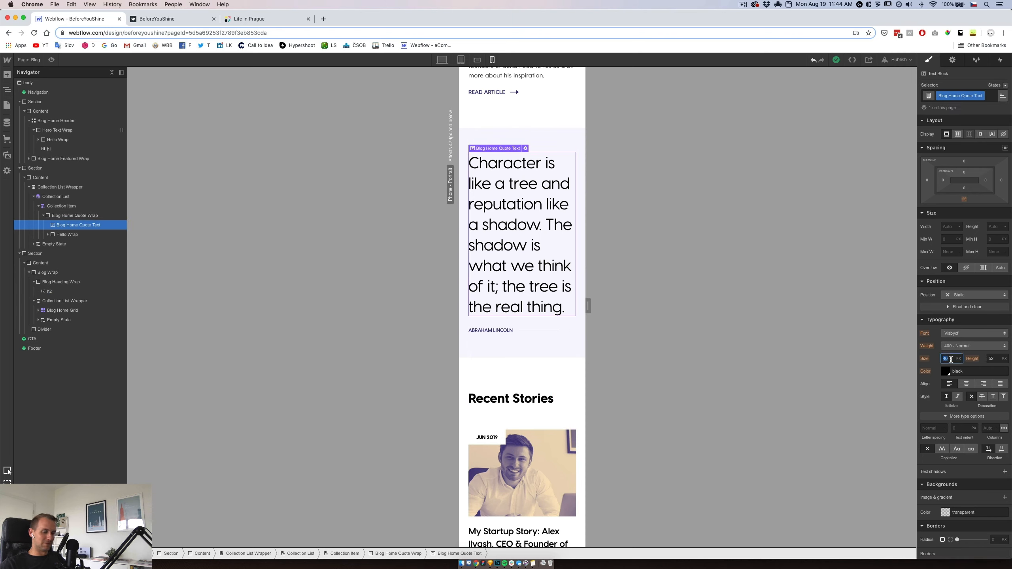
key(Tab)
text(42)
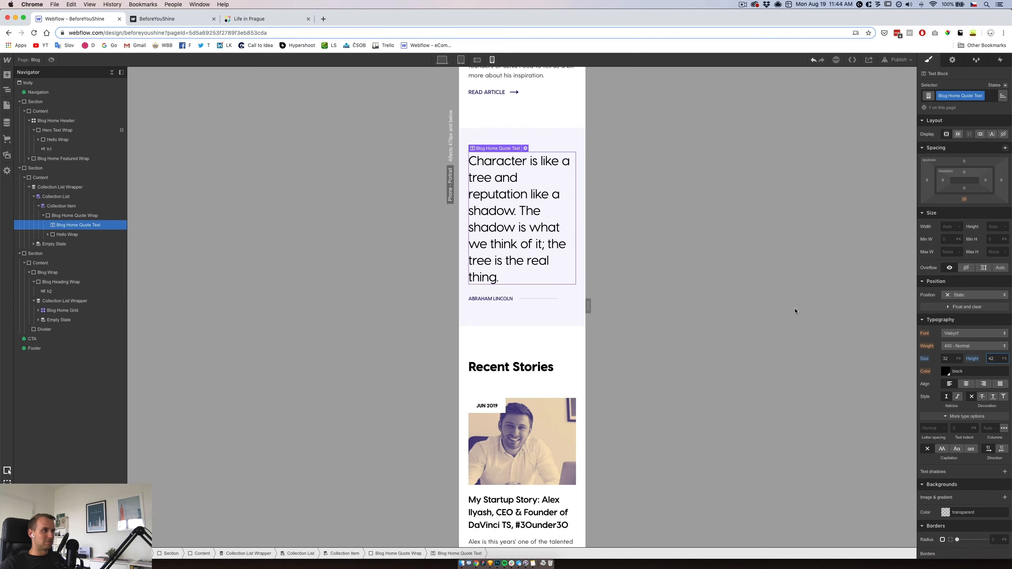
click(583, 305)
- Return to the desktop breakpoint and open the Blog Posts Template page
click(477, 59)
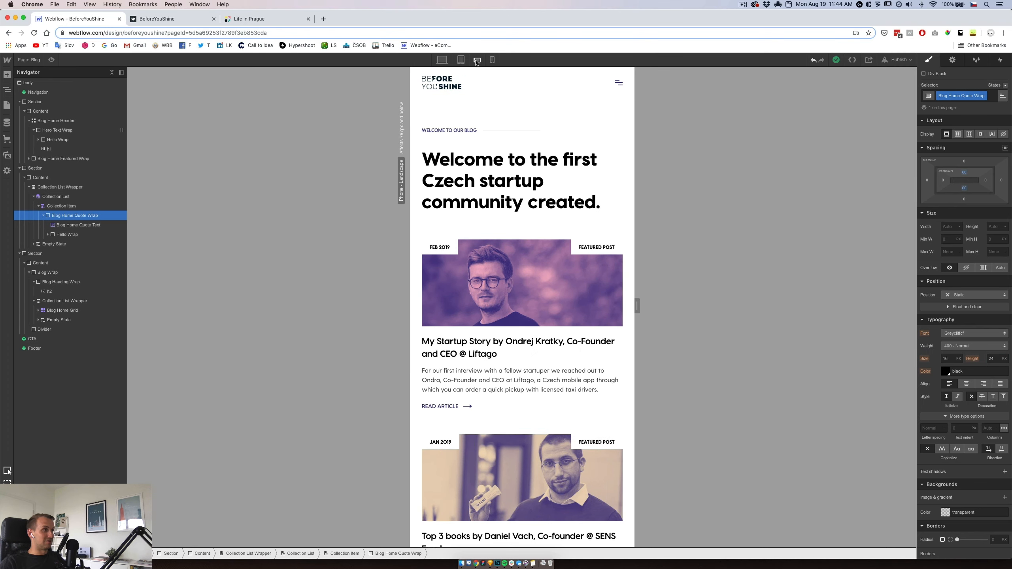
click(461, 61)
click(442, 60)
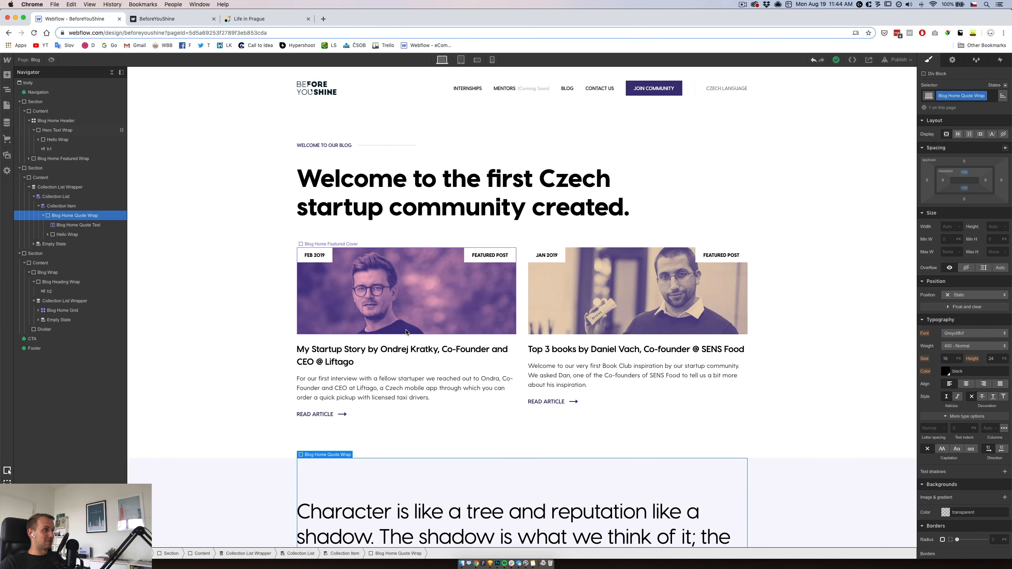
click(6, 106)
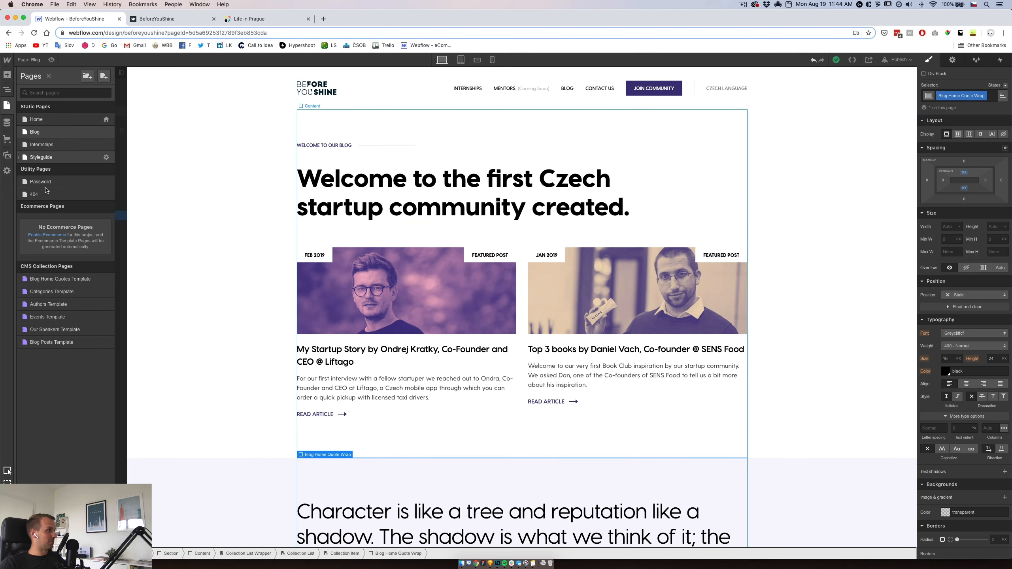
click(56, 342)
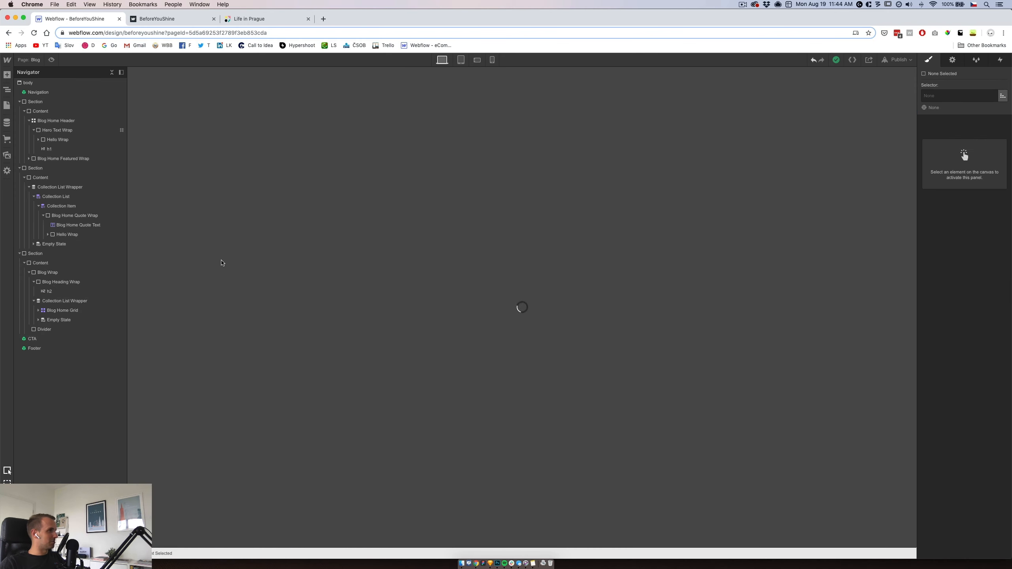
- Link the "Blog" breadcrumb above the post headline to the Blog page
click(370, 146)
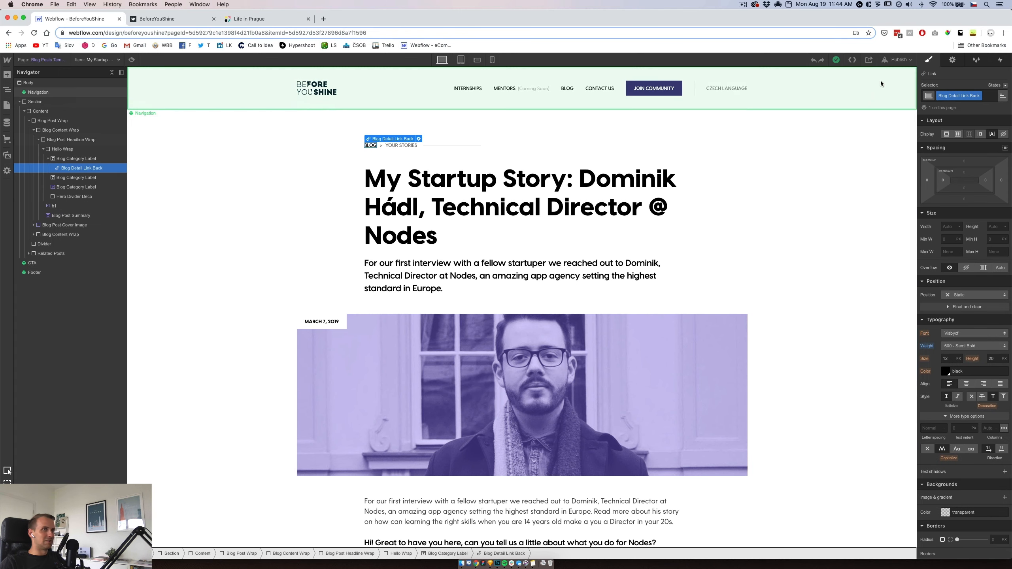
click(952, 61)
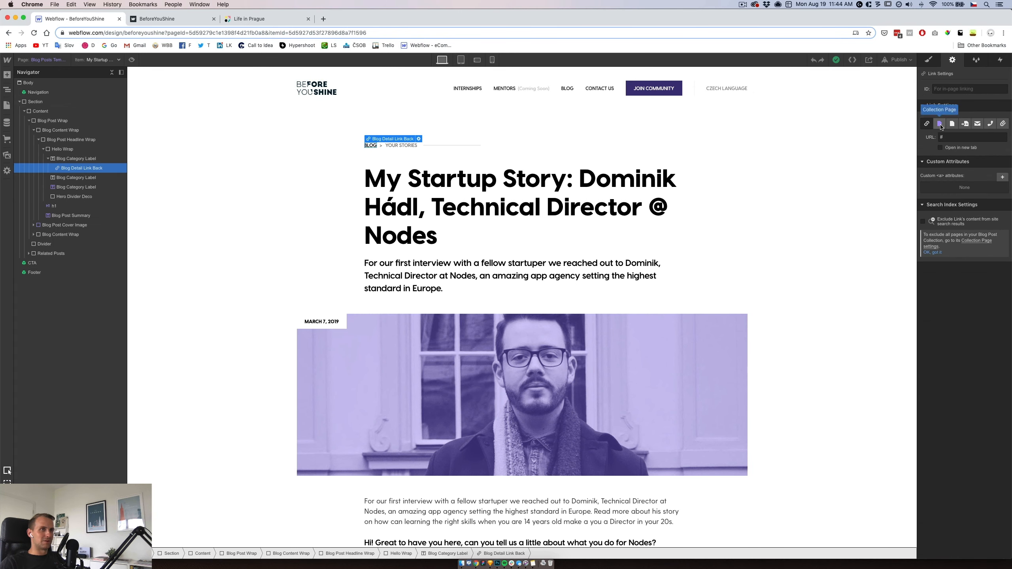
click(940, 125)
click(962, 138)
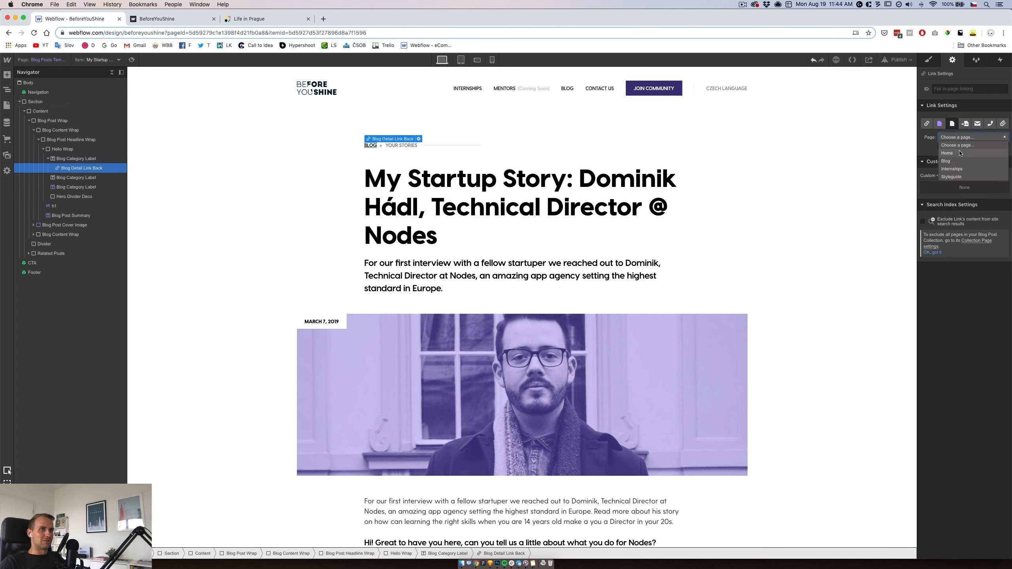
click(954, 161)
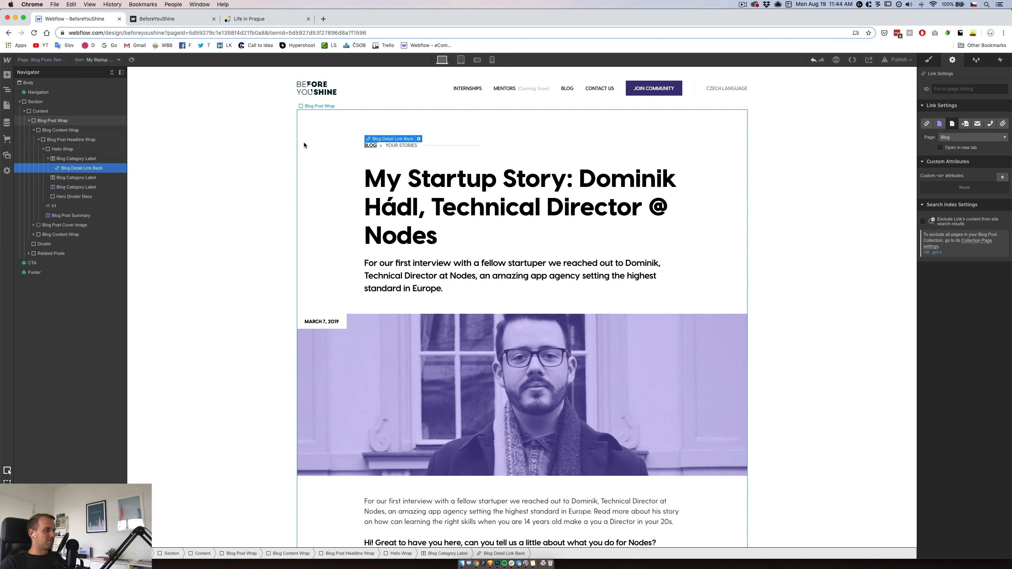
- Link the "Blog" item in the Navigation symbol's menu to the Blog page and leave the symbol
double_click(568, 88)
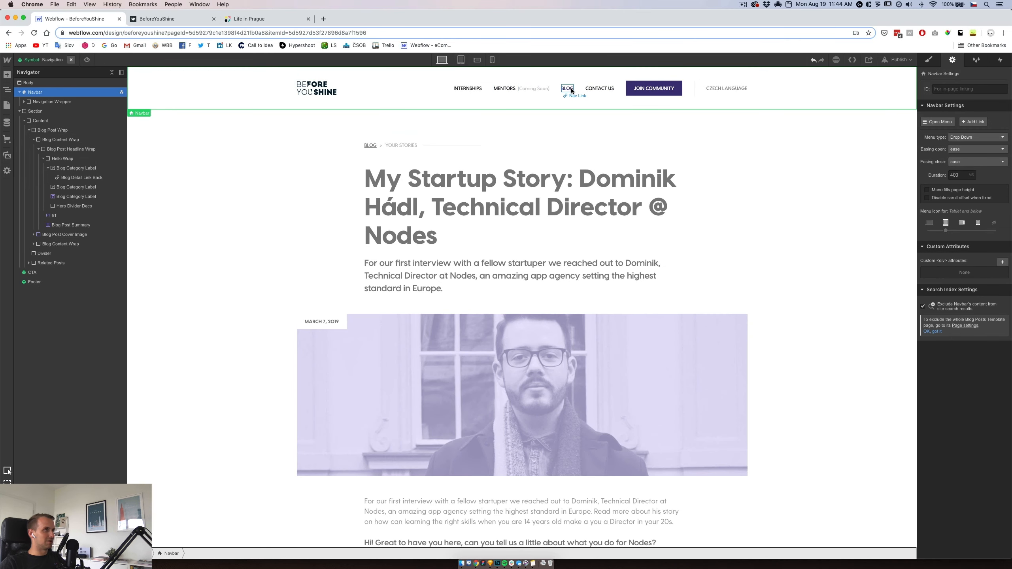
click(957, 124)
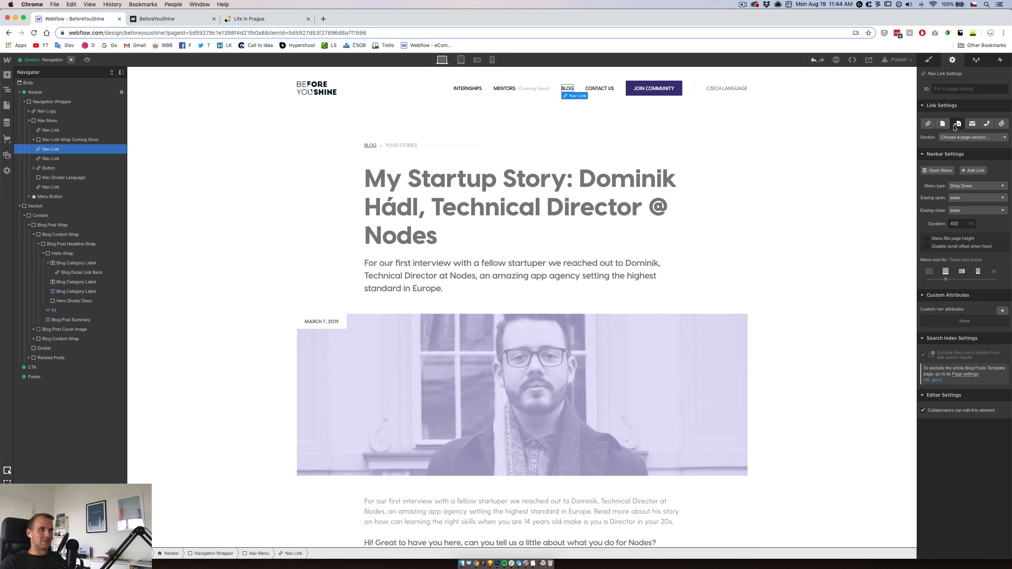
click(962, 139)
click(944, 125)
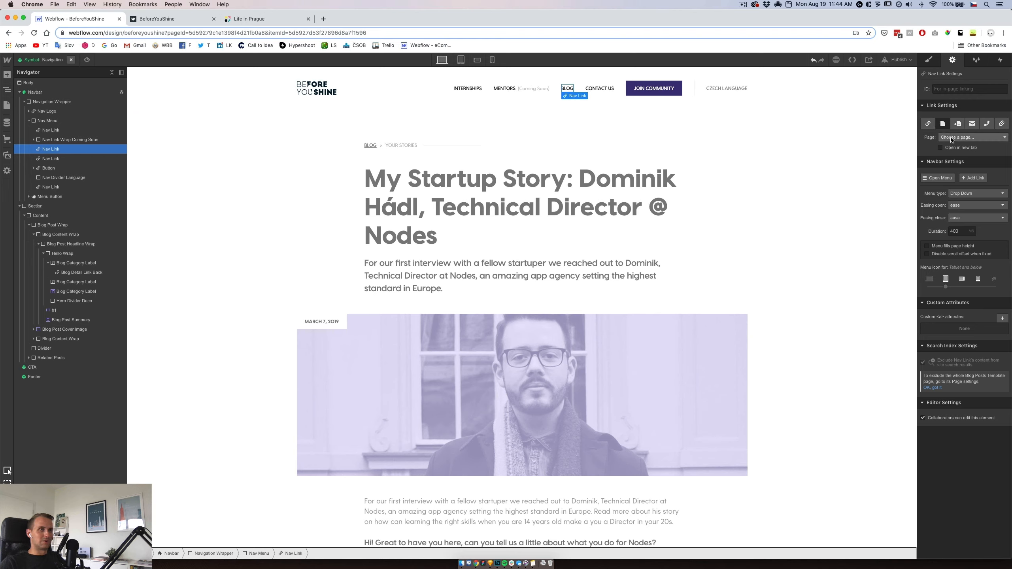
click(955, 138)
click(948, 160)
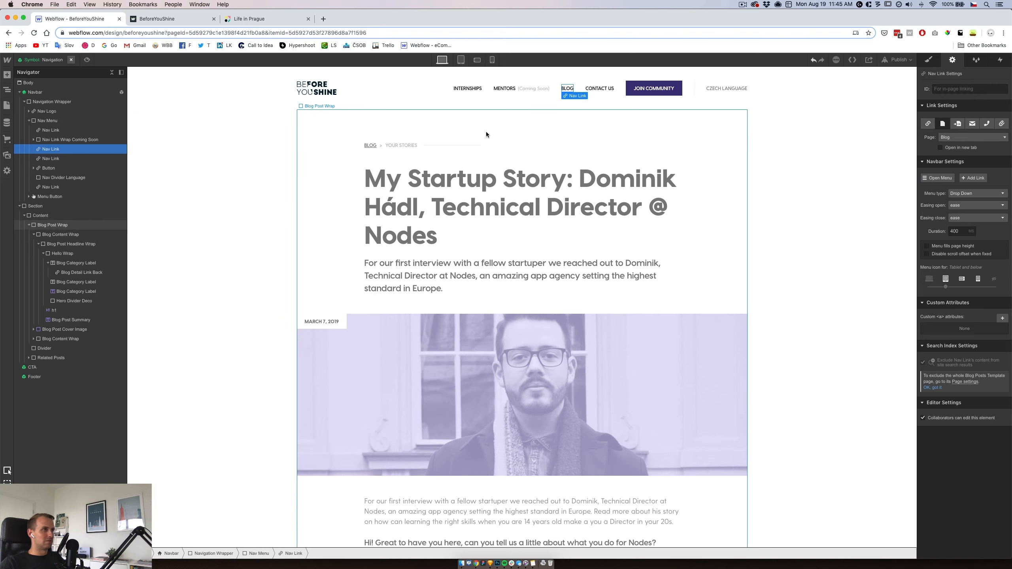
double_click(263, 136)
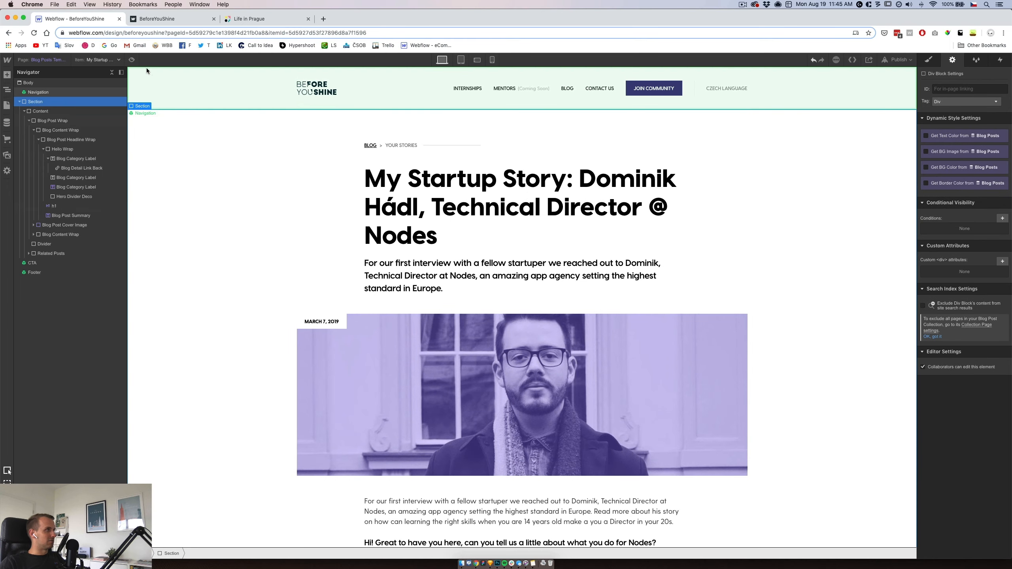
- Open the Blog page and look over its featured posts and quote sections
click(7, 103)
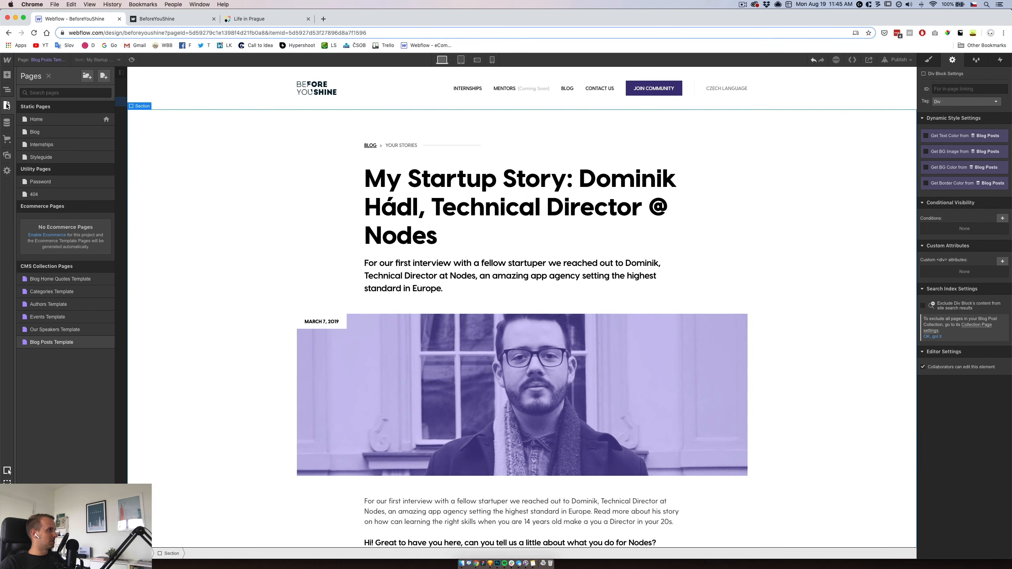
click(44, 132)
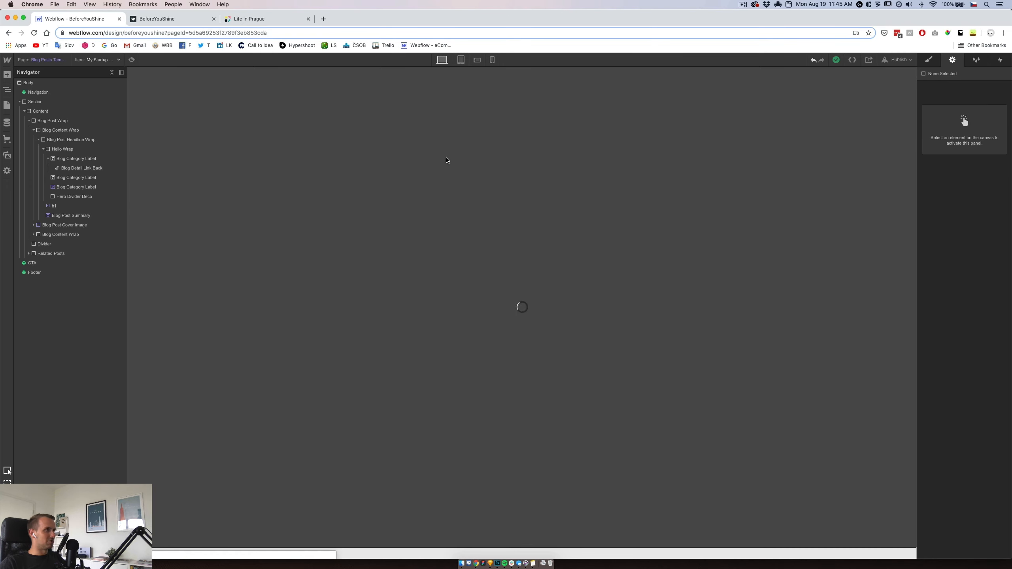
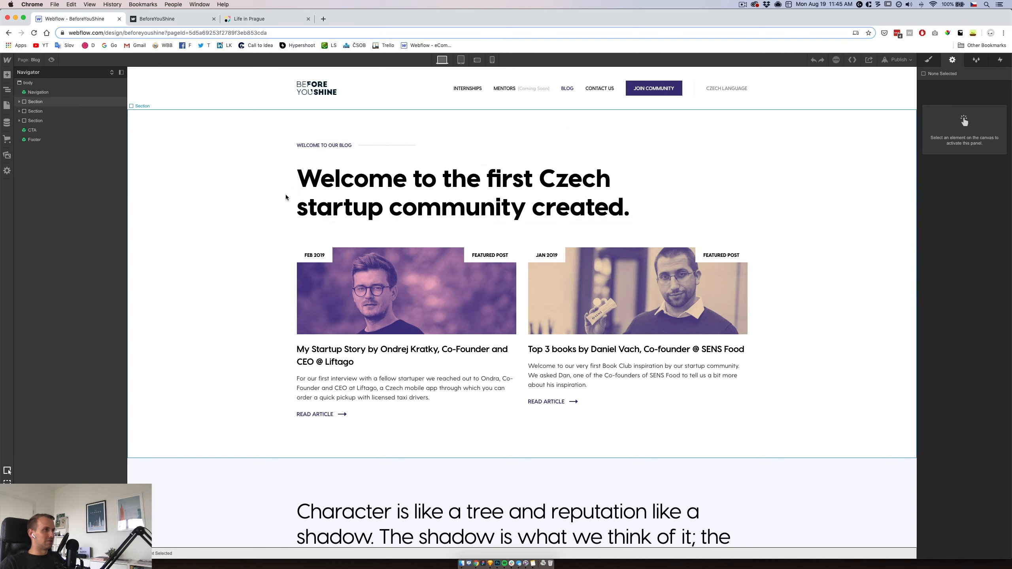
scroll(286, 197, down, 7)
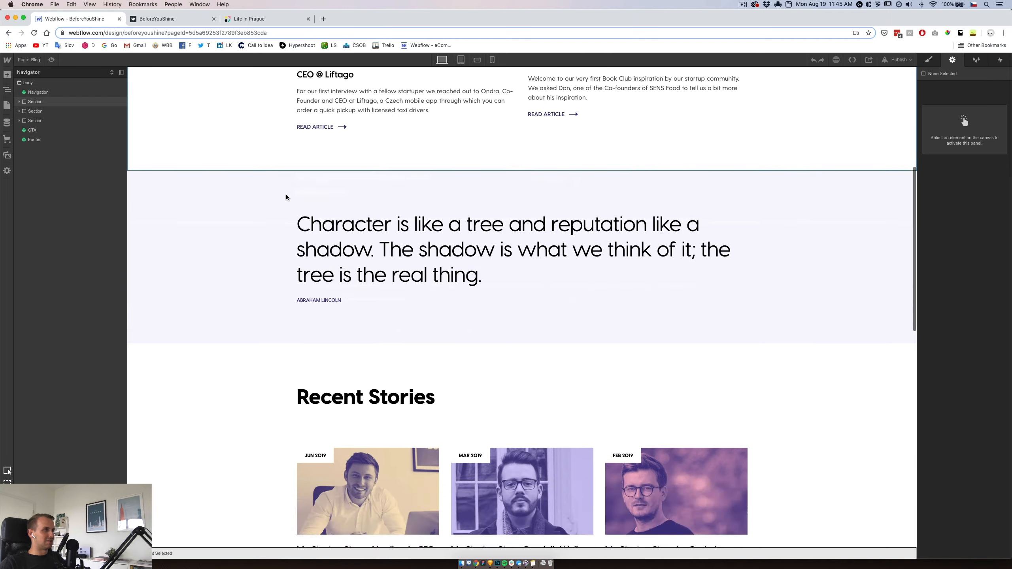
scroll(286, 197, up, 7)
click(7, 104)
click(34, 120)
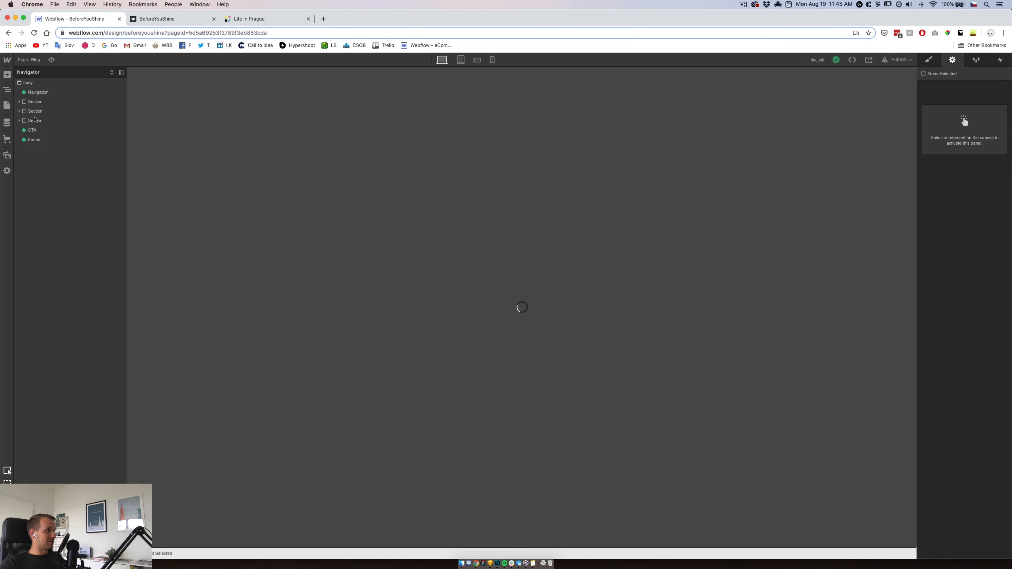
click(5, 107)
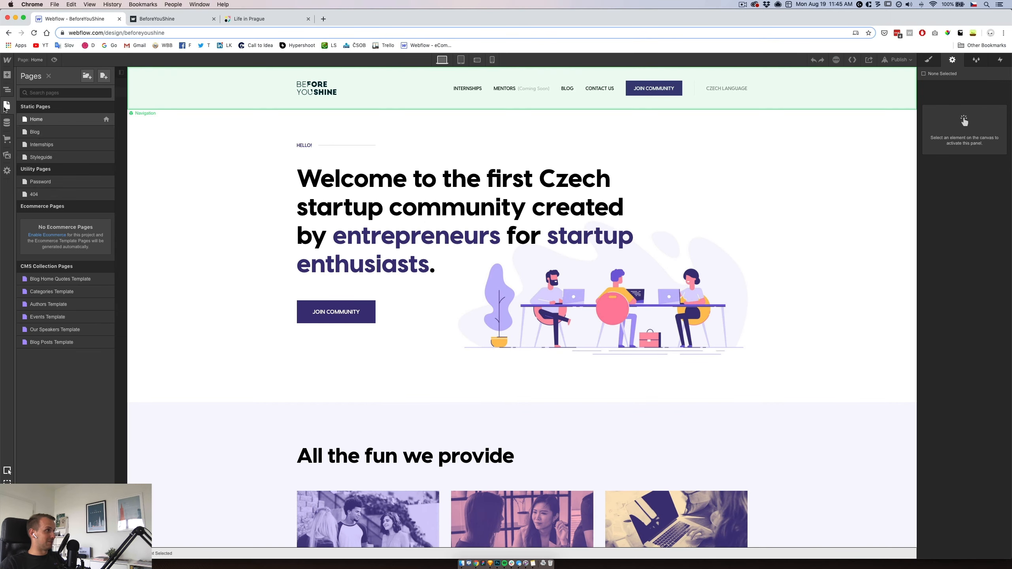
click(35, 131)
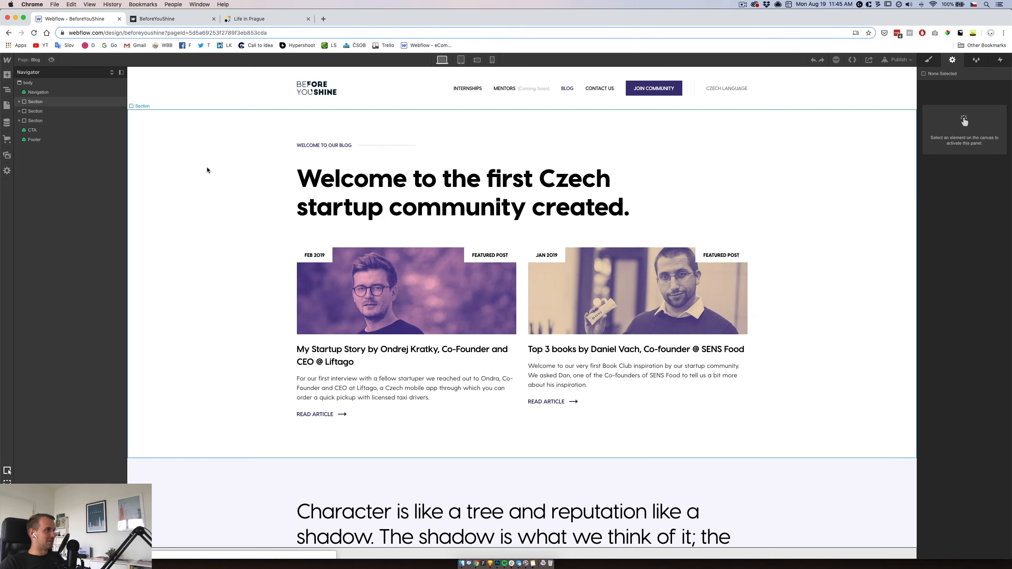
- Browse the sort order options offered for the Blog Home Quotes collection in the quote section
scroll(289, 254, down, 3)
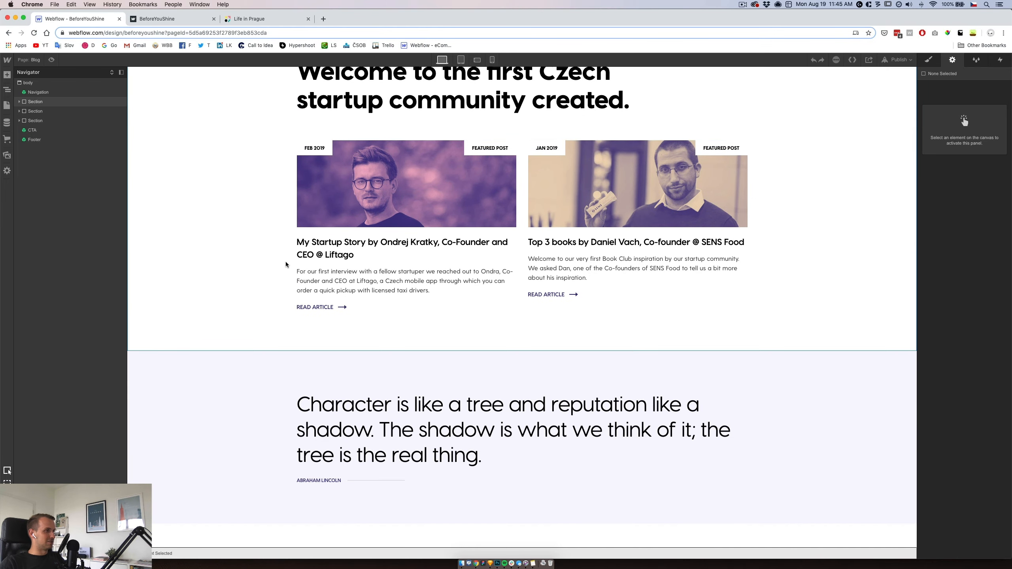
scroll(286, 264, down, 4)
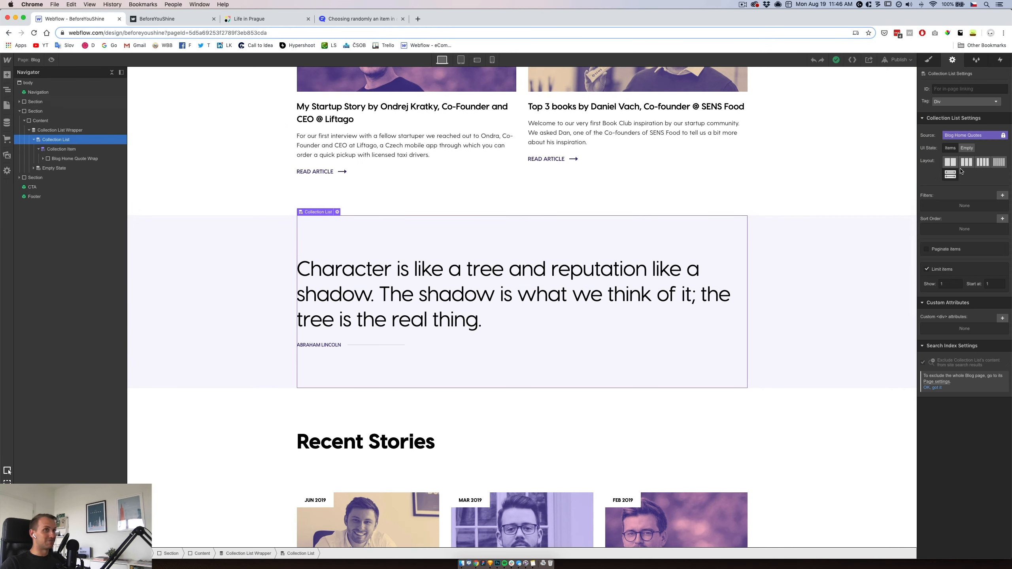
click(1002, 219)
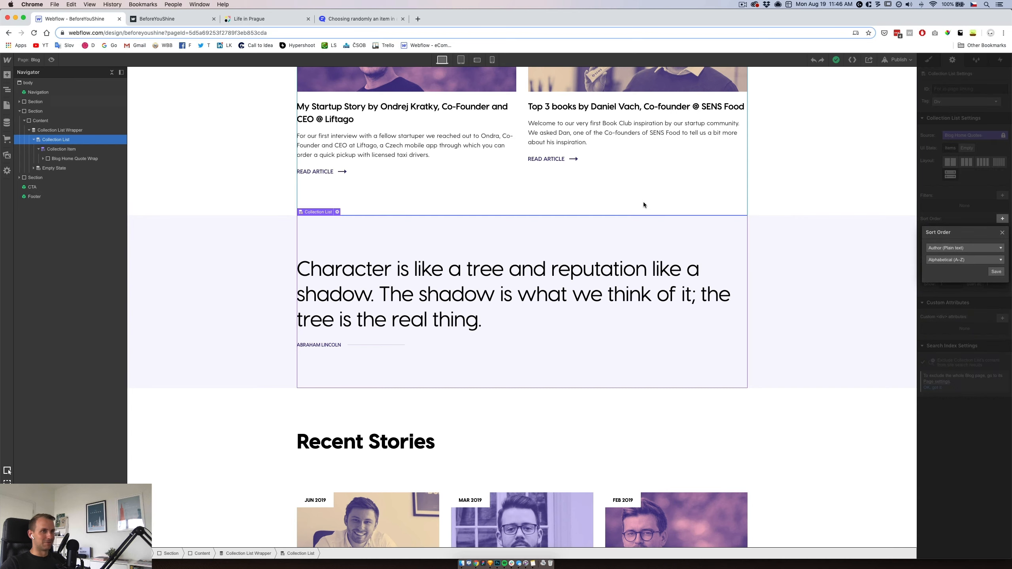
click(81, 151)
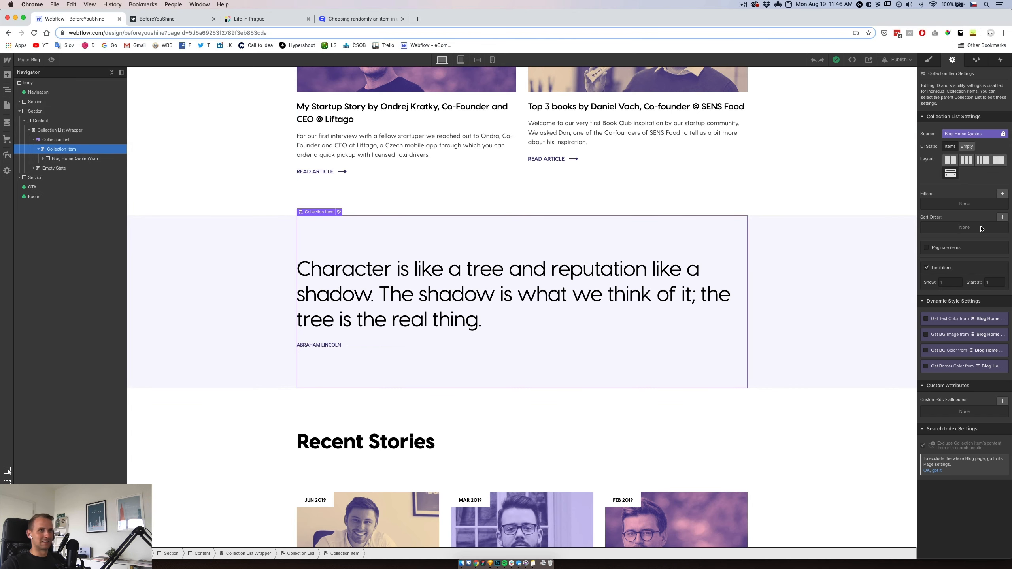
click(972, 248)
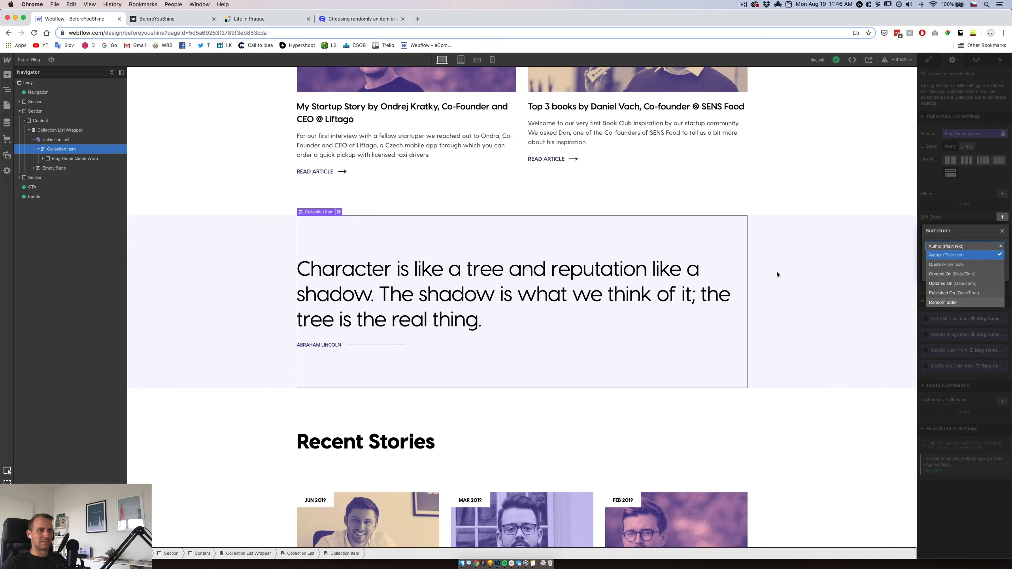
- Set the sort order of the quote section's Collection List to Random order
click(47, 143)
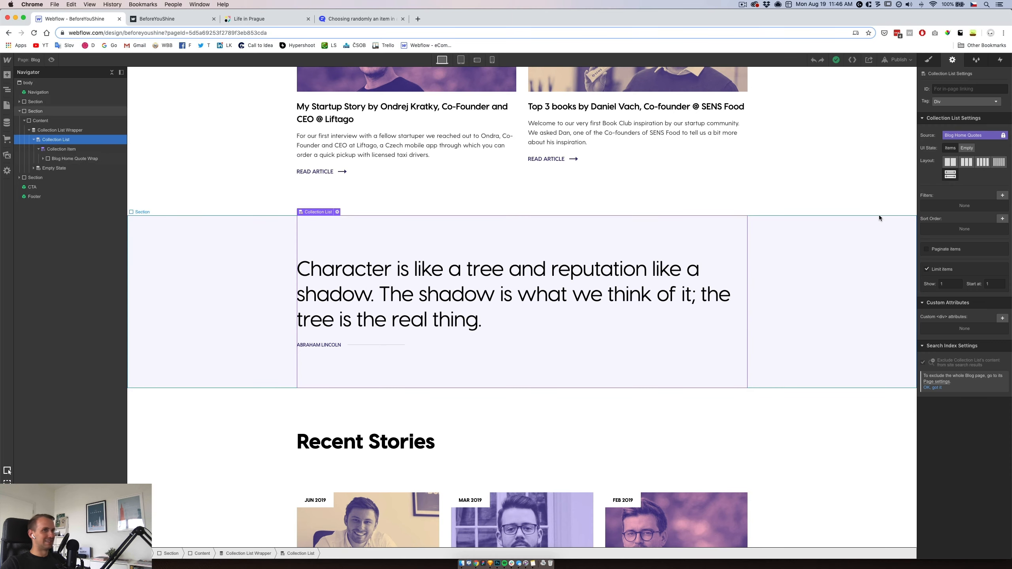
click(1002, 219)
click(959, 249)
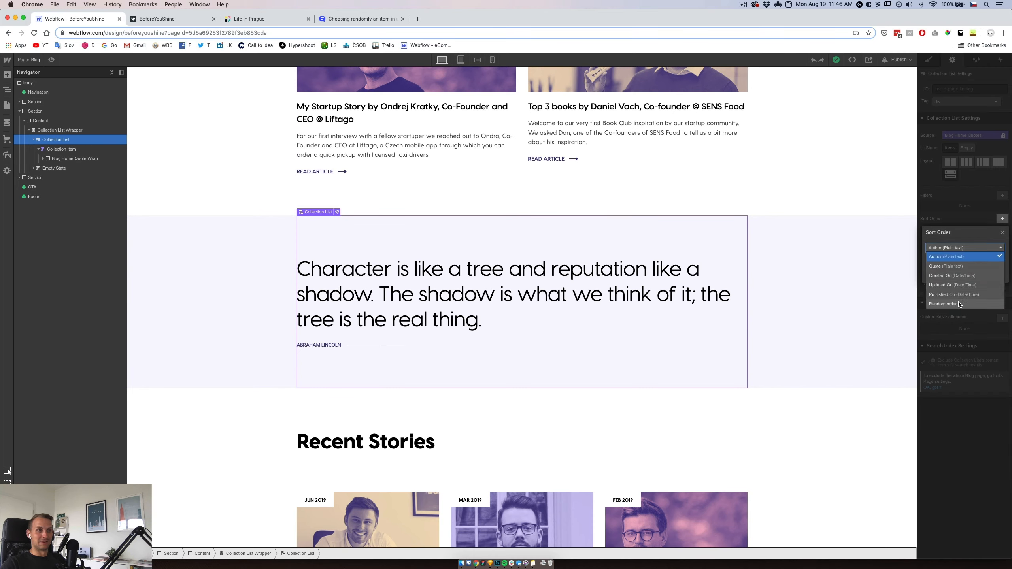
click(951, 304)
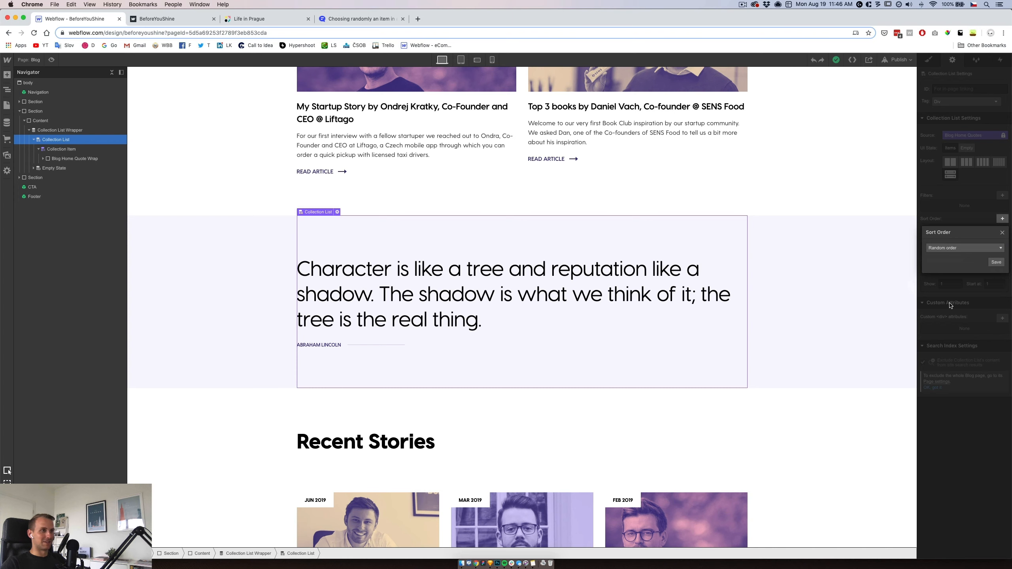
click(996, 263)
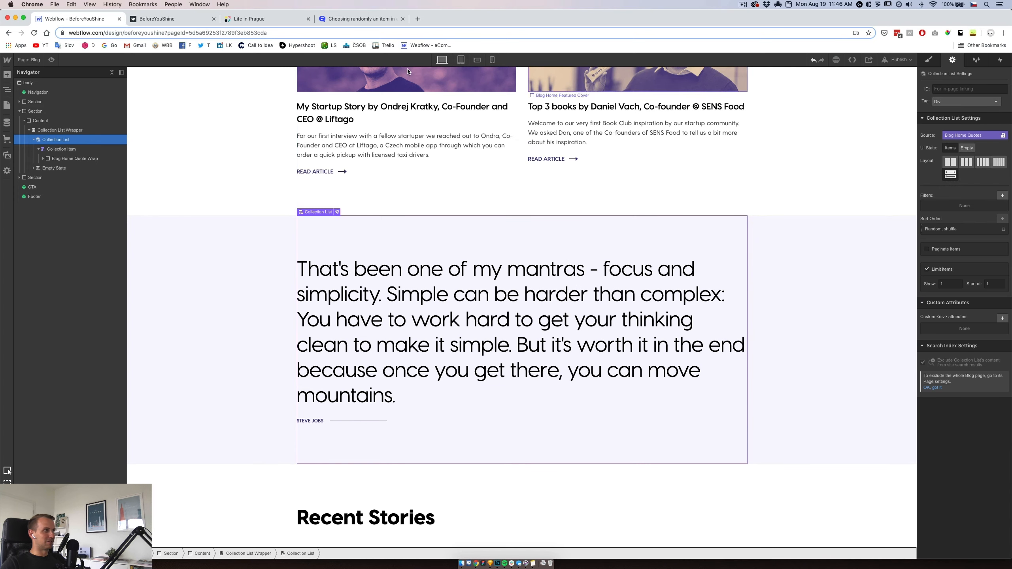
- Publish the site to beforeyoushine.webflow.io and reload the live Blog page to check the random quote
click(54, 61)
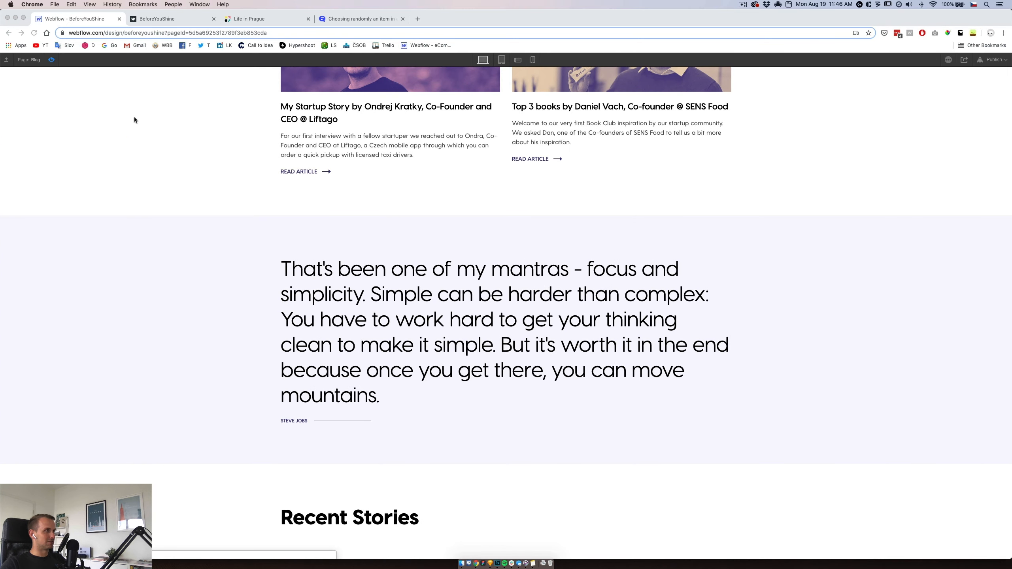
click(51, 60)
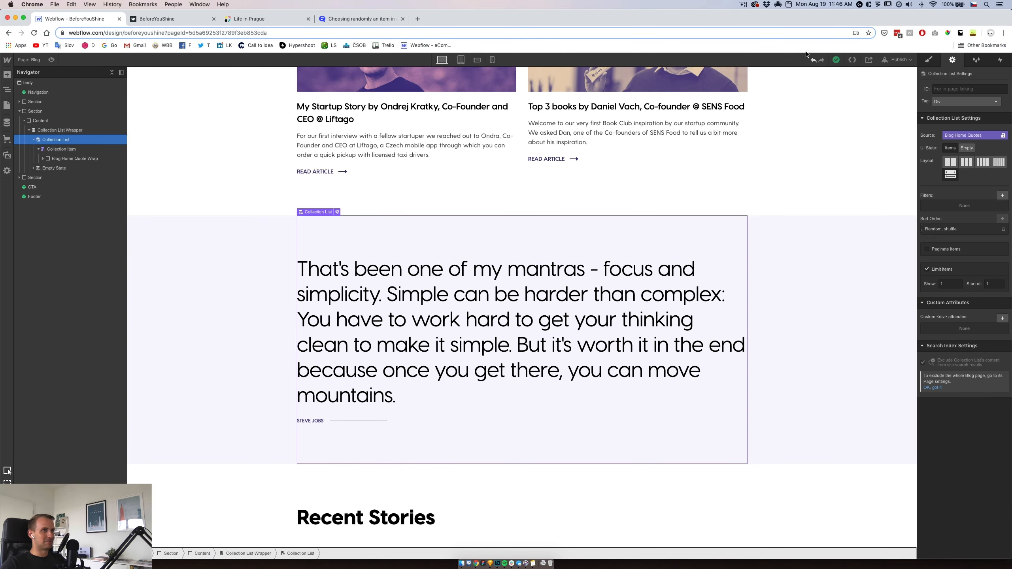
click(898, 59)
click(825, 139)
click(857, 88)
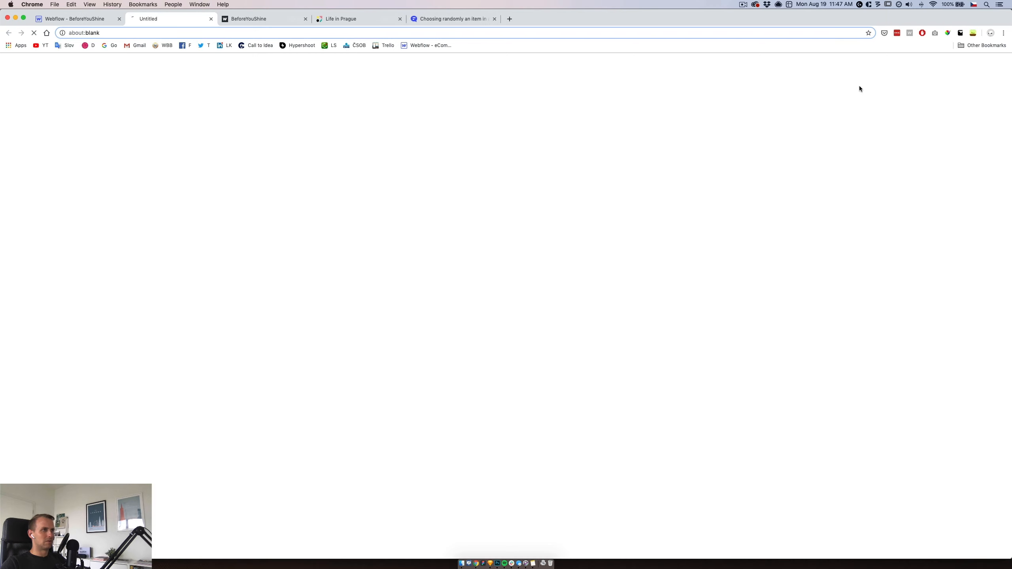
scroll(260, 226, down, 3)
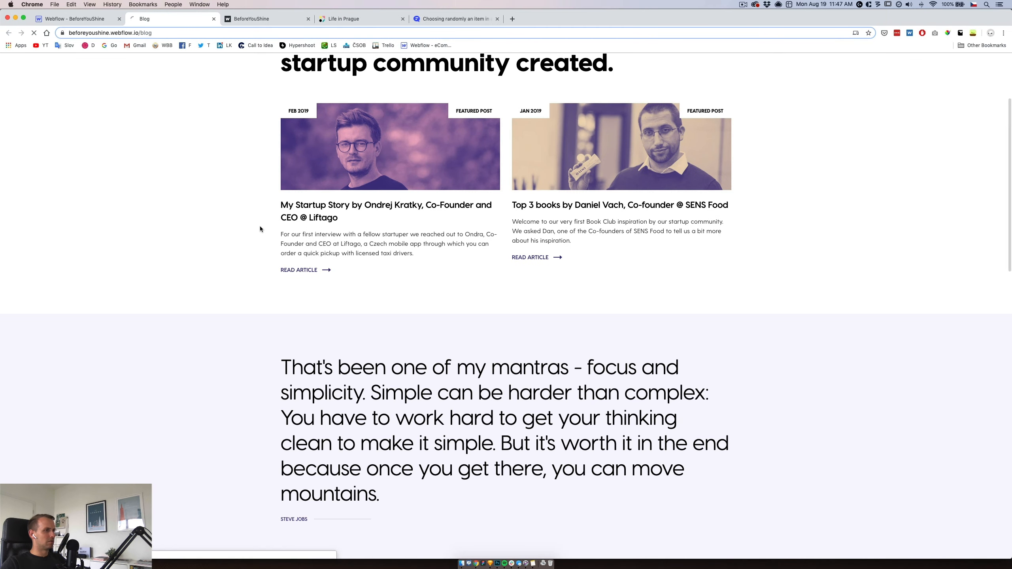
key(super+r)
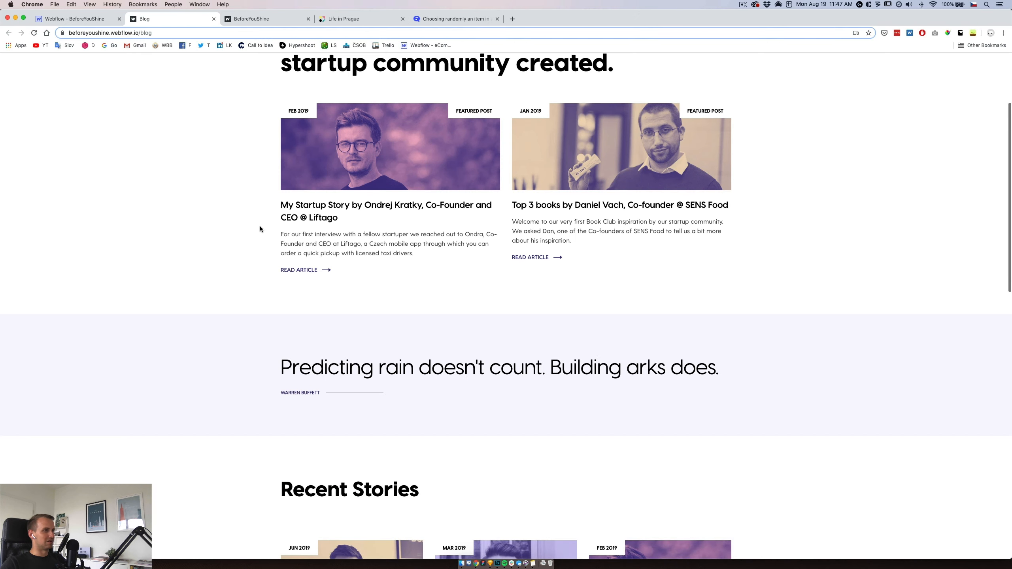
click(98, 22)
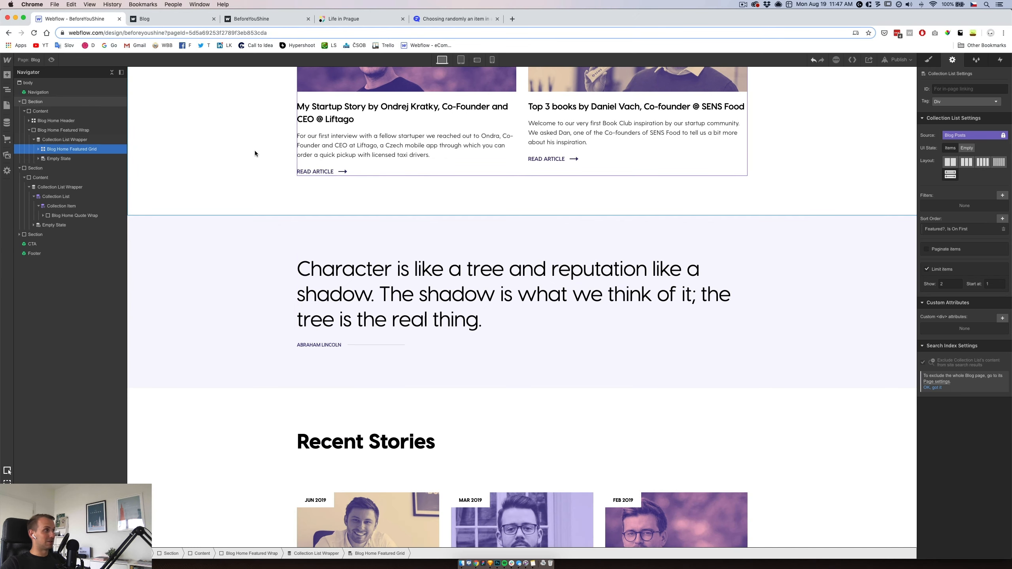
click(1003, 219)
click(972, 248)
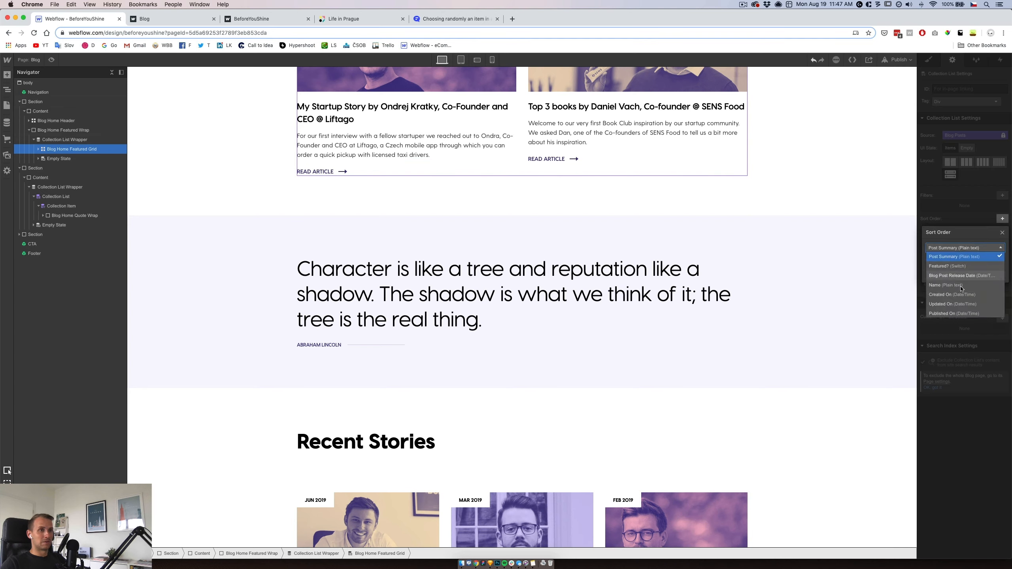
click(962, 221)
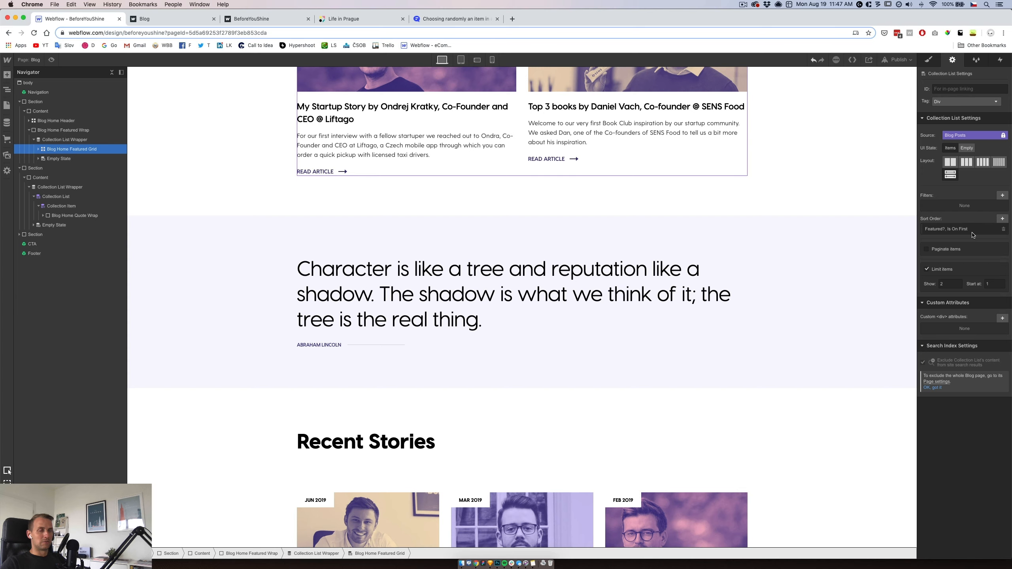
- Replace the Blog Home Featured Grid's "Featured?: Is On First" sorting with Random order
click(1004, 230)
click(1003, 218)
click(964, 248)
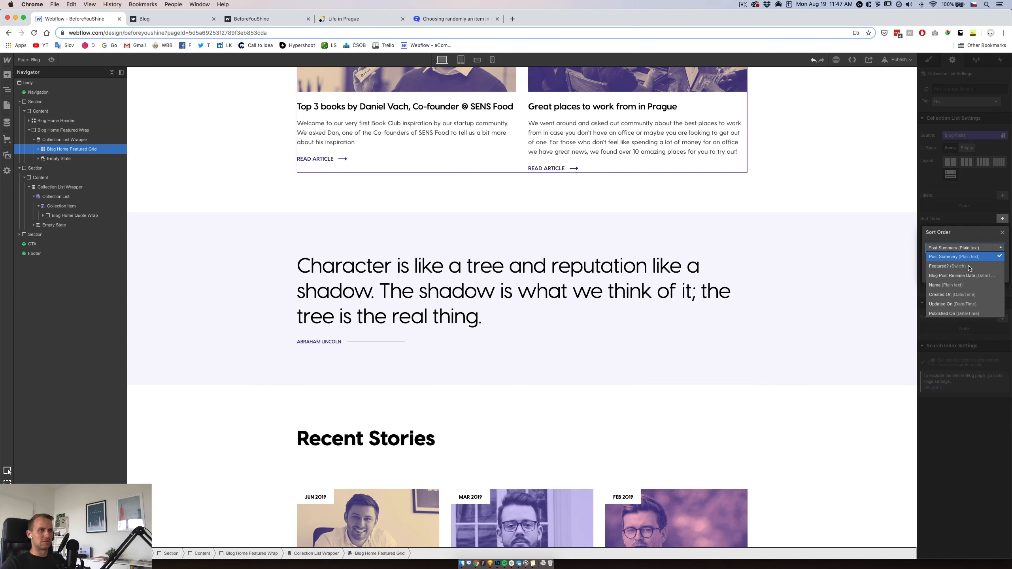
click(961, 313)
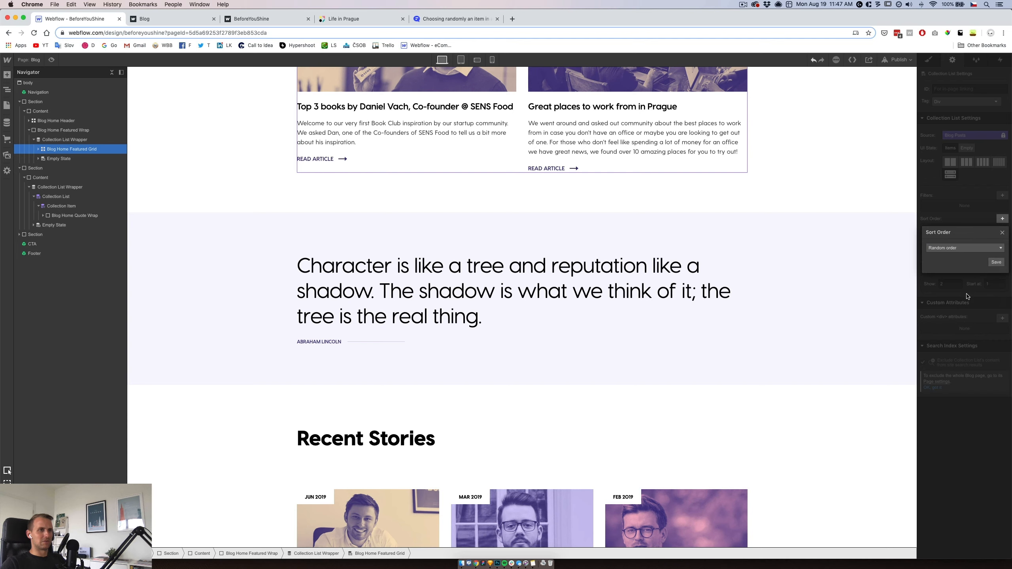
click(994, 265)
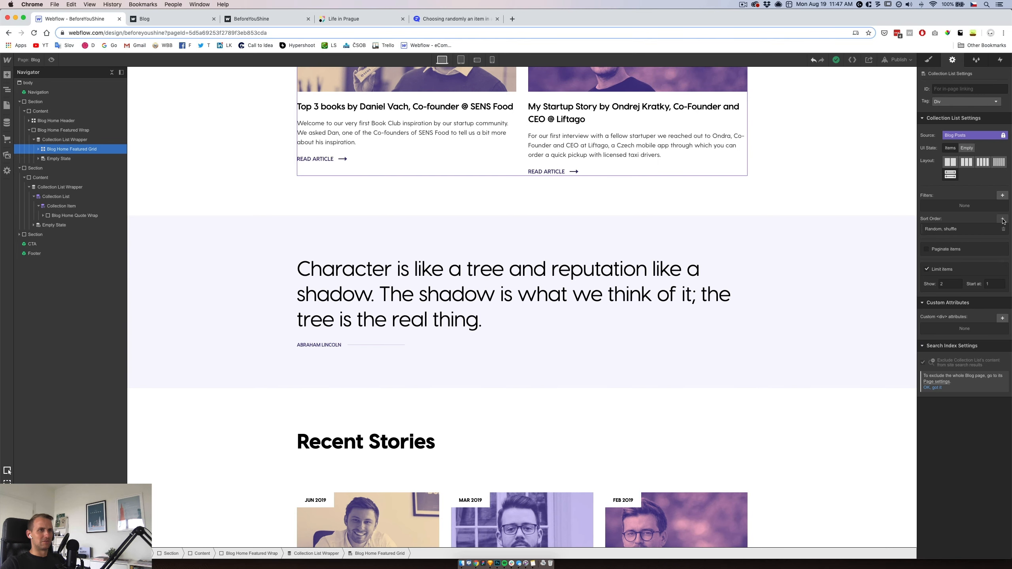
- Filter the Blog Home Featured Grid to show only posts whose "Featured?" switch is on
click(1002, 195)
click(964, 224)
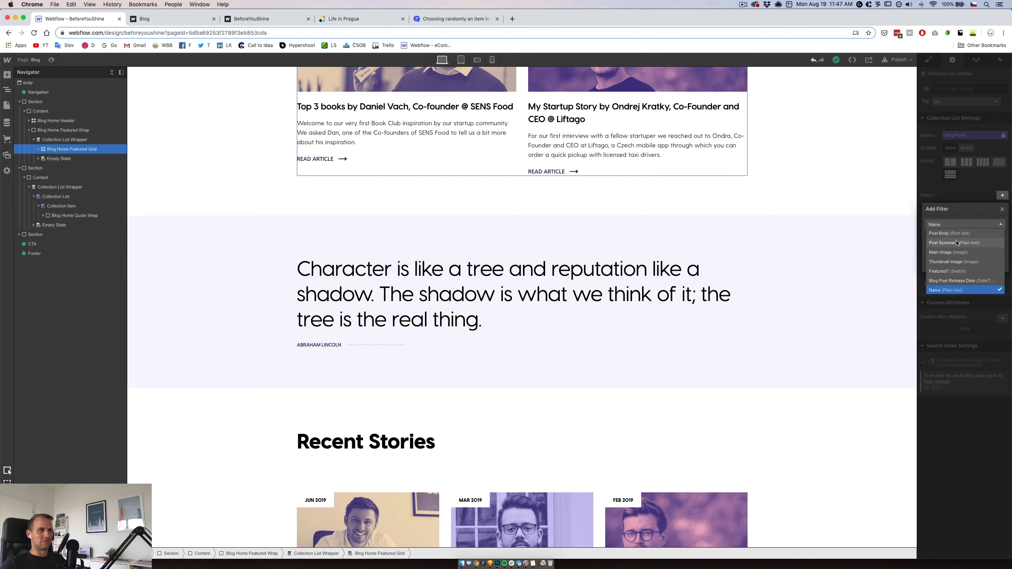
click(953, 272)
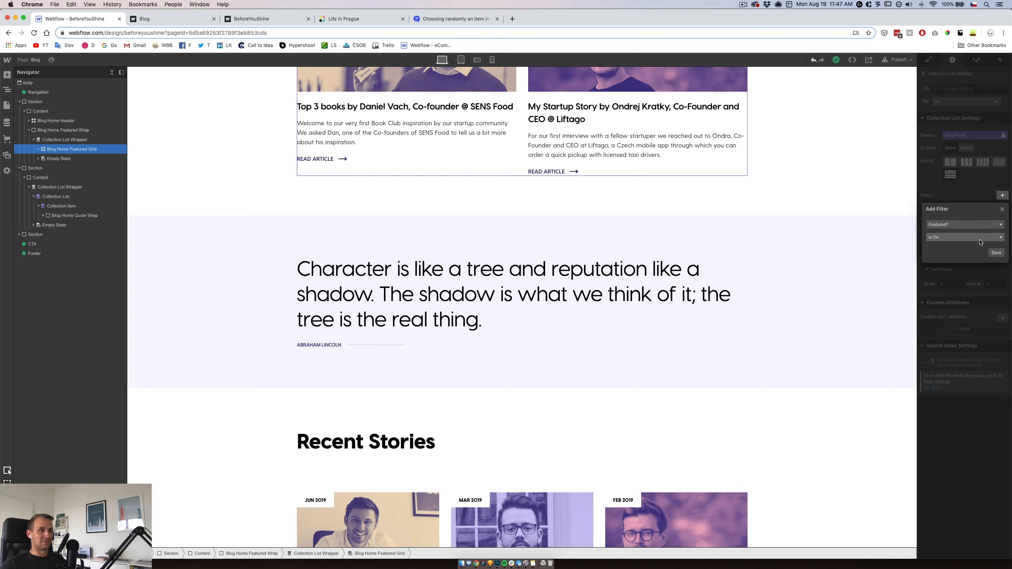
click(996, 253)
scroll(669, 209, up, 6)
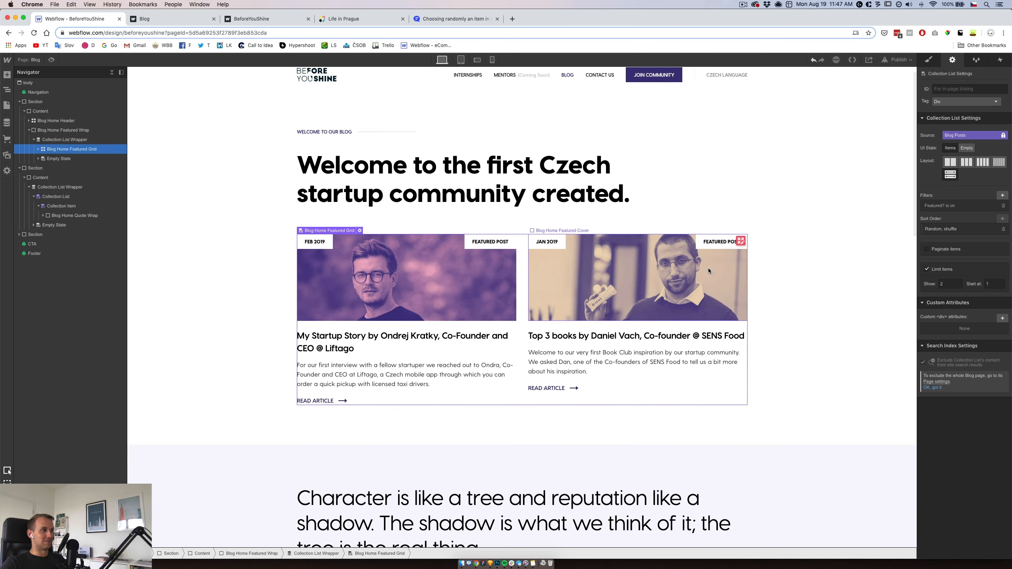
- Republish the site to beforeyoushine.webflow.io and reload the live Blog page to check the featured posts' order
click(905, 60)
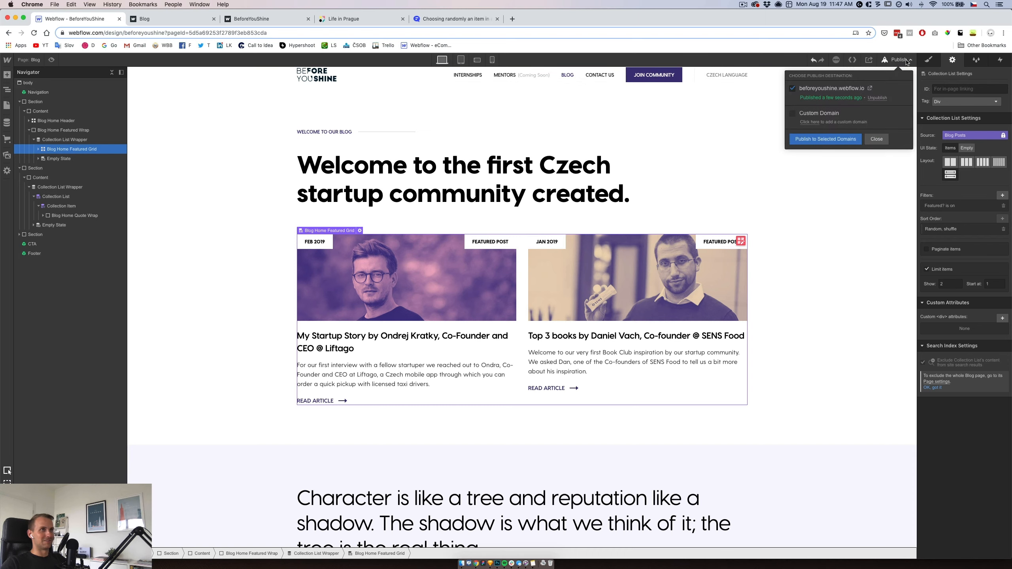
click(855, 137)
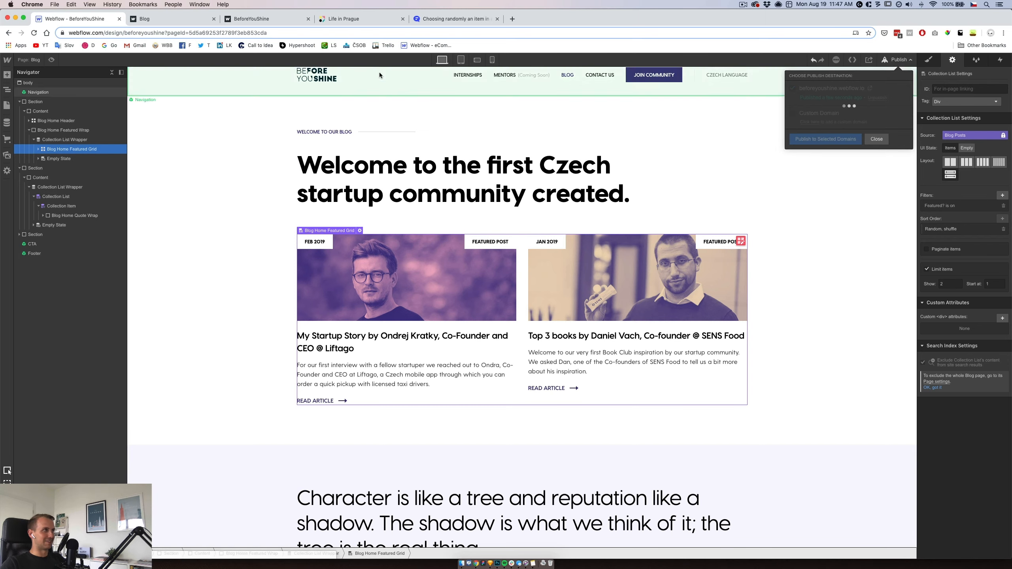
click(172, 19)
key(super+r)
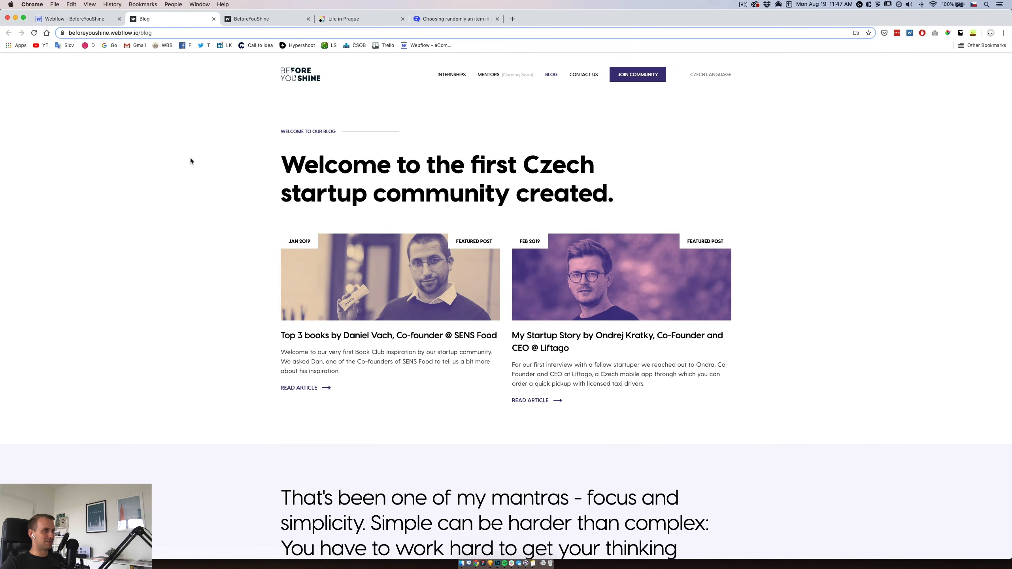